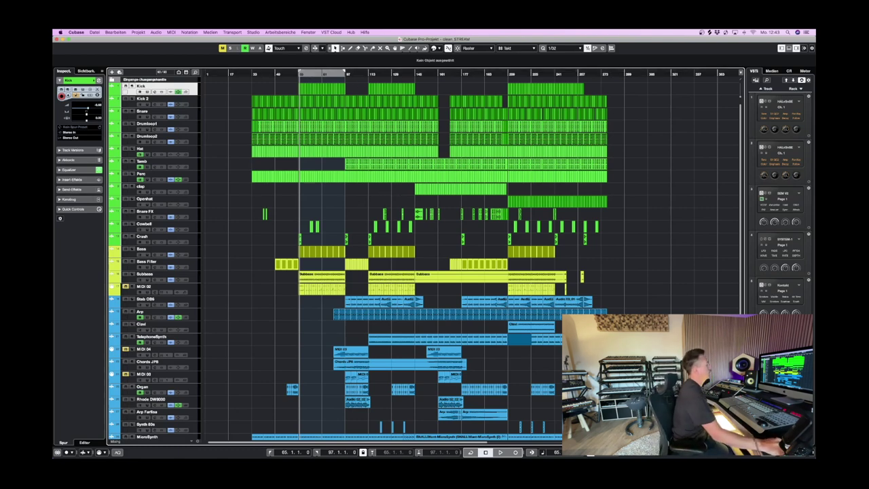
- Look over the whole arrangement, from the drum tracks down to the FX tracks and back
{"action": "key", "text": "h"}
{"action": "key", "text": "h"}
{"action": "key", "text": "h"}
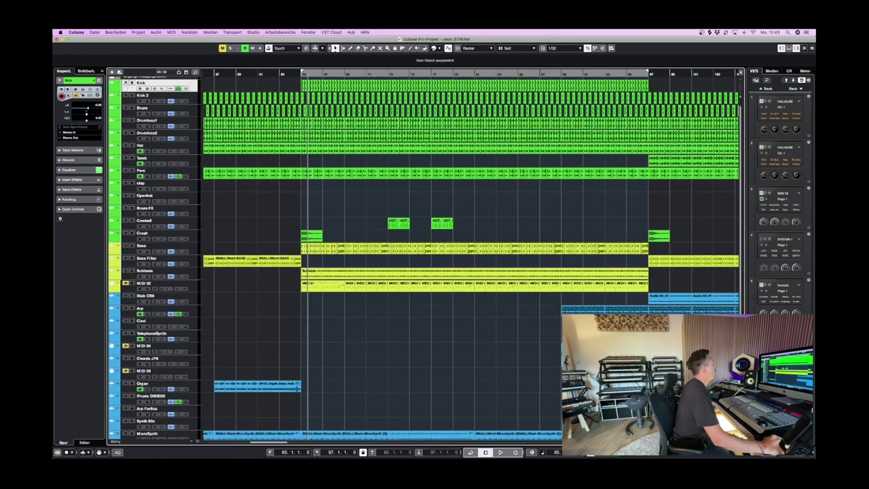
{"action": "key", "text": "g"}
{"action": "key", "text": "g"}
{"action": "key", "text": "g"}
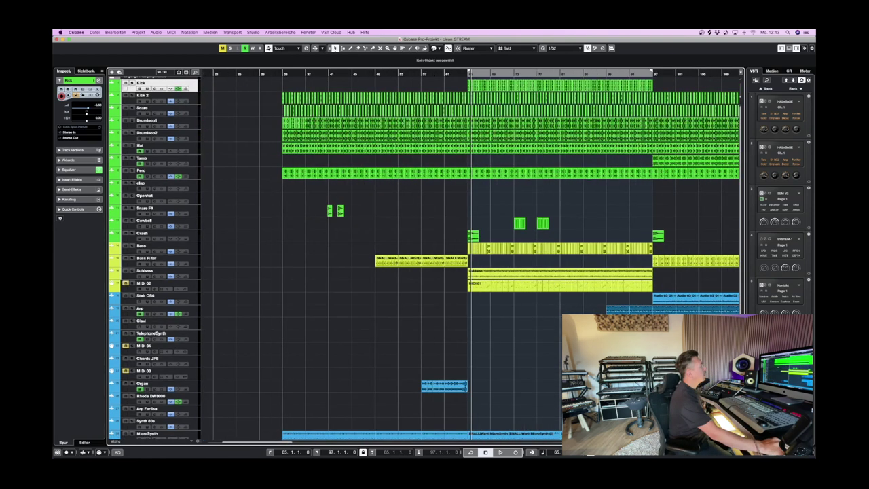
{"action": "key", "text": "g"}
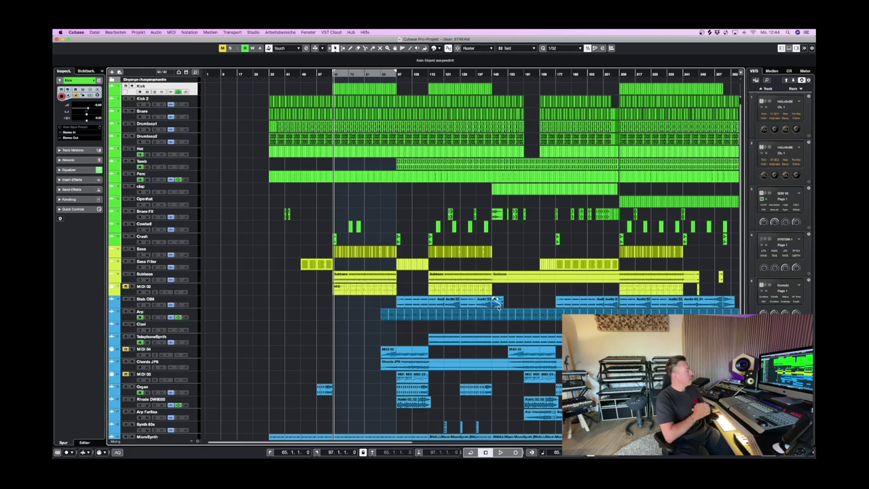
{"action": "scroll", "coordinate": [497, 303], "scroll_direction": "down", "scroll_amount": 5}
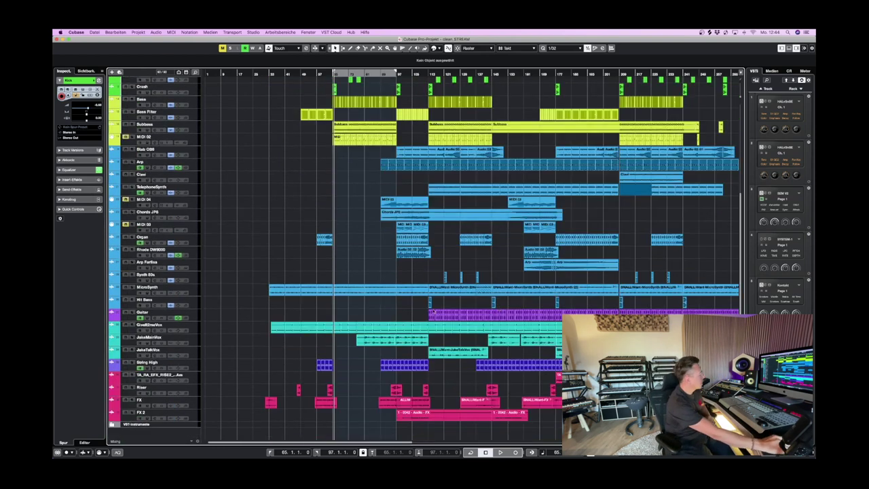
{"action": "scroll", "coordinate": [410, 314], "scroll_direction": "up", "scroll_amount": 5}
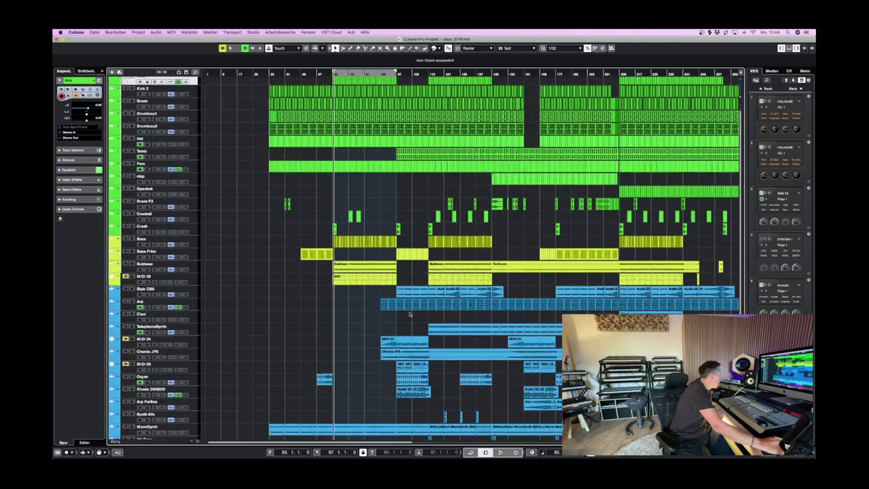
{"action": "scroll", "coordinate": [409, 314], "scroll_direction": "up", "scroll_amount": 1}
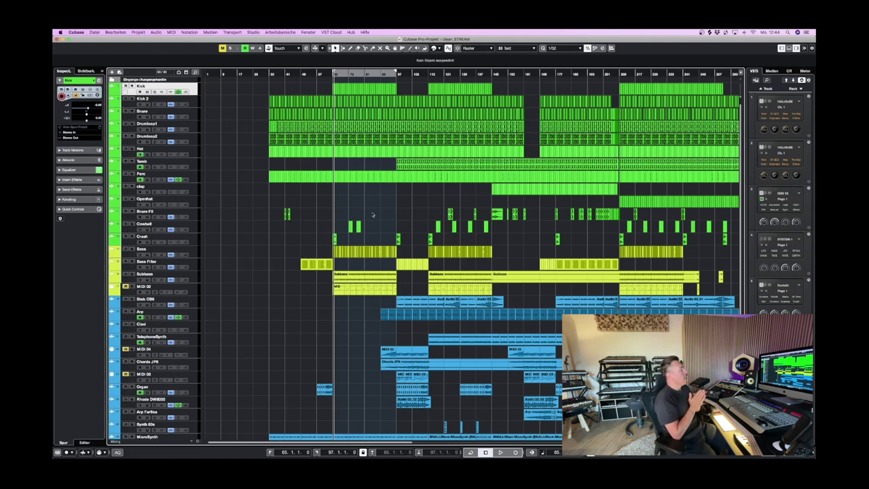
{"action": "scroll", "coordinate": [372, 215], "scroll_direction": "right", "scroll_amount": 1}
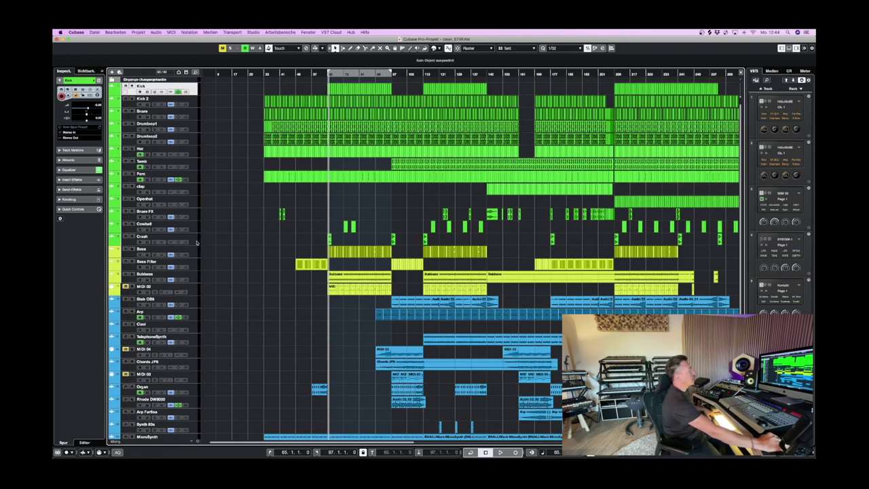
- Highlight the drum tracks from Kick to Crash, followed by the bass tracks from Bass to MIDI 02
{"action": "left_click", "coordinate": [196, 243], "text": "shift"}
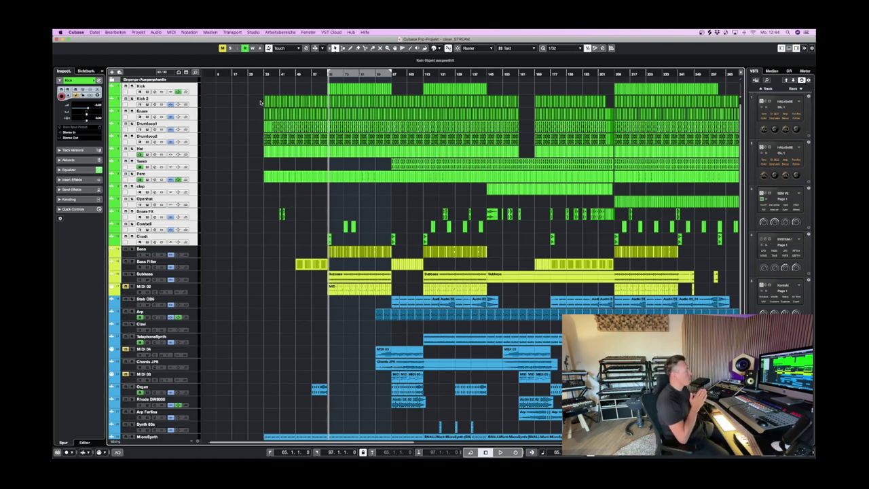
{"action": "left_click", "coordinate": [194, 253]}
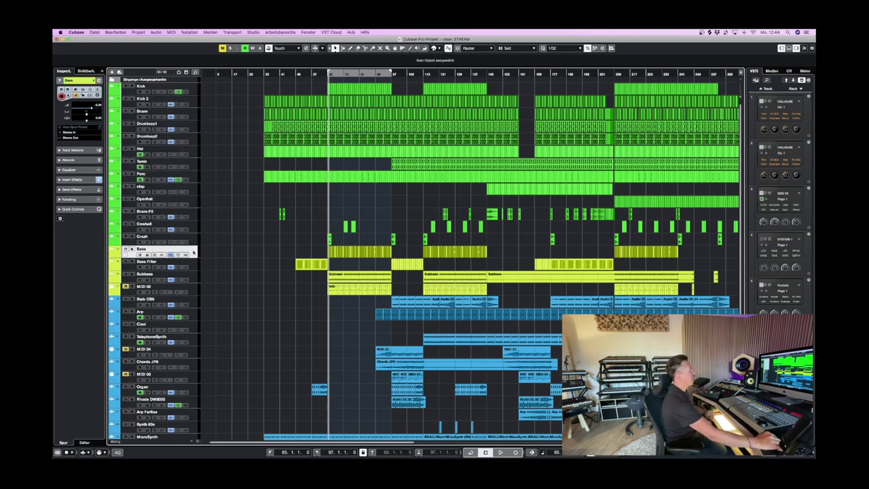
{"action": "left_click", "coordinate": [195, 294], "text": "shift"}
- Highlight the synth tracks from Stab OB6 to Synth 80s, followed by the Guitar track and the first vocal track below it
{"action": "scroll", "coordinate": [215, 301], "scroll_direction": "down", "scroll_amount": 5}
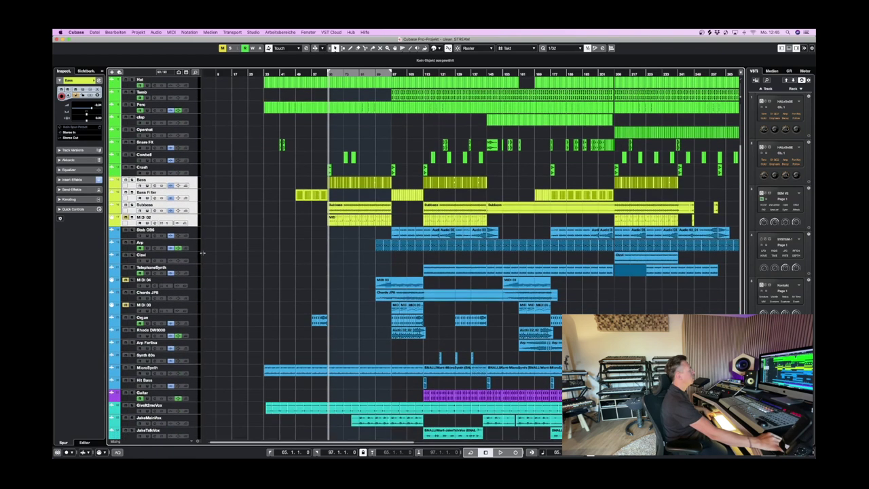
{"action": "left_click", "coordinate": [196, 232]}
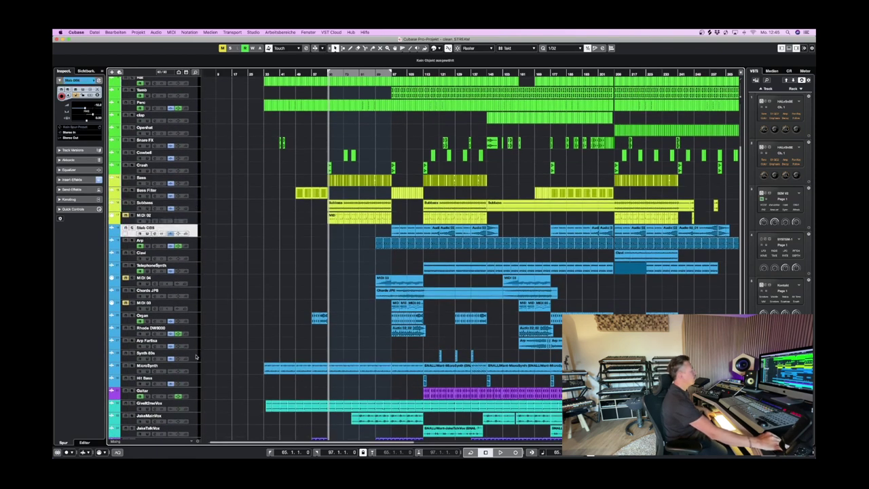
{"action": "left_click", "coordinate": [198, 355], "text": "shift"}
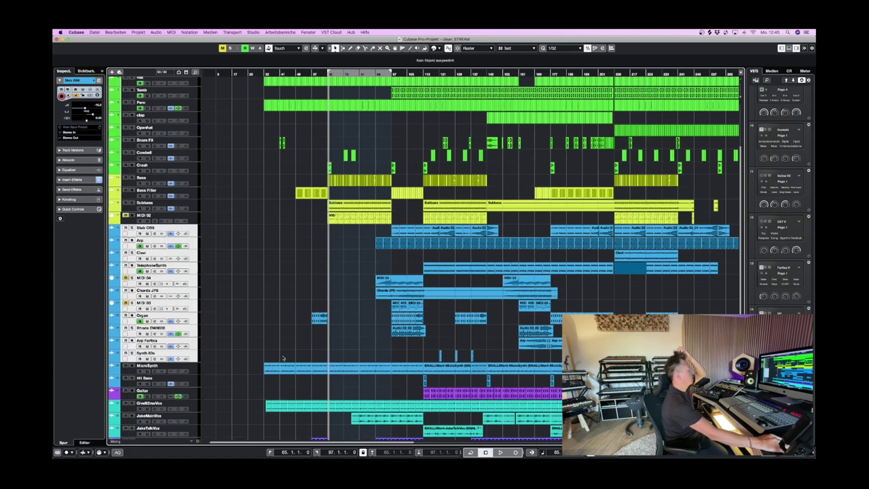
{"action": "scroll", "coordinate": [344, 327], "scroll_direction": "down", "scroll_amount": 5}
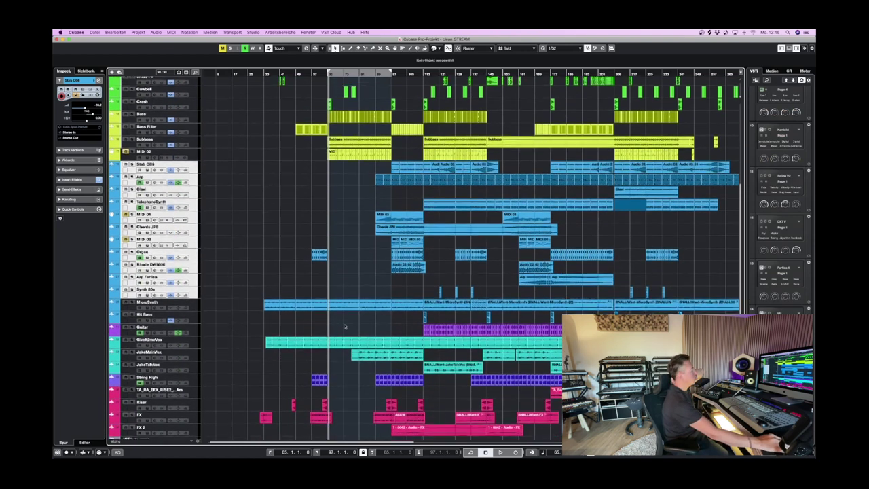
{"action": "left_click", "coordinate": [193, 323]}
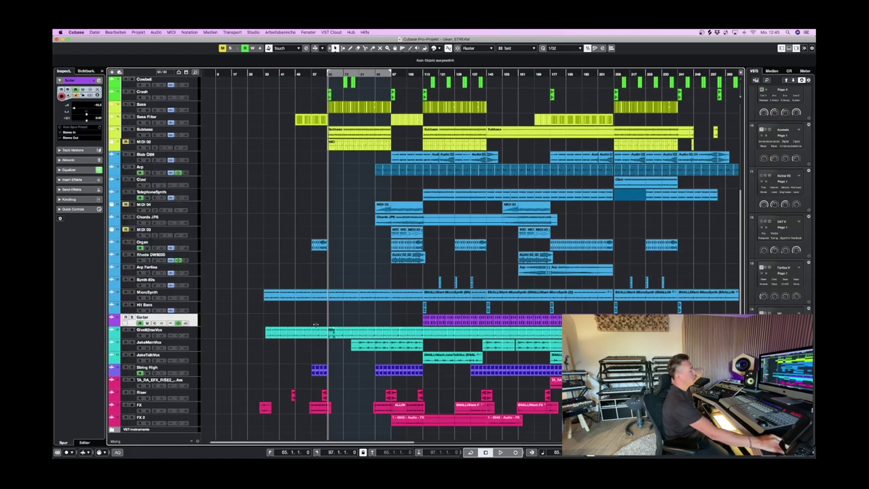
{"action": "scroll", "coordinate": [315, 324], "scroll_direction": "down", "scroll_amount": 1}
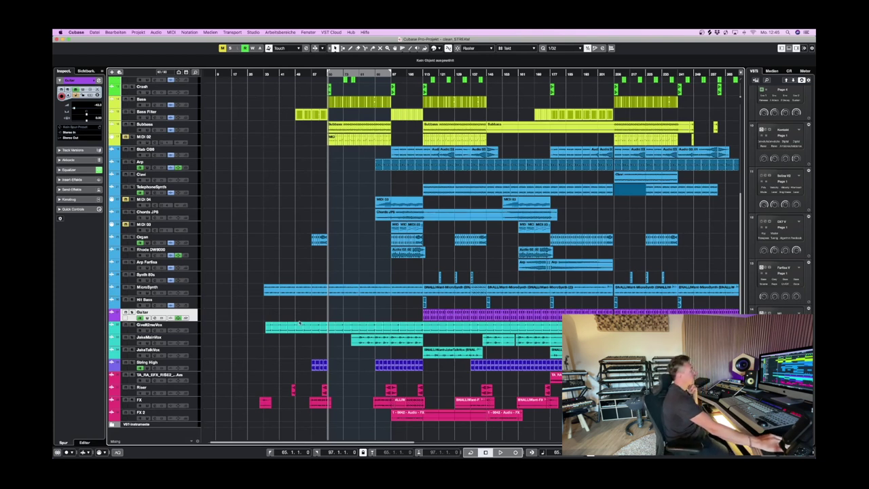
{"action": "left_click", "coordinate": [196, 327]}
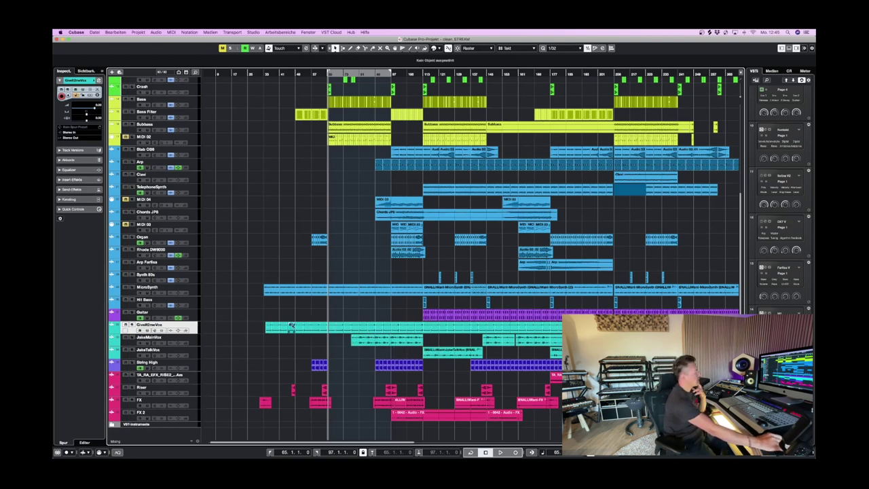
- Return to the drum group and select the tracks from Kick to clap
{"action": "scroll", "coordinate": [290, 340], "scroll_direction": "up", "scroll_amount": 3}
{"action": "scroll", "coordinate": [292, 329], "scroll_direction": "down", "scroll_amount": 2}
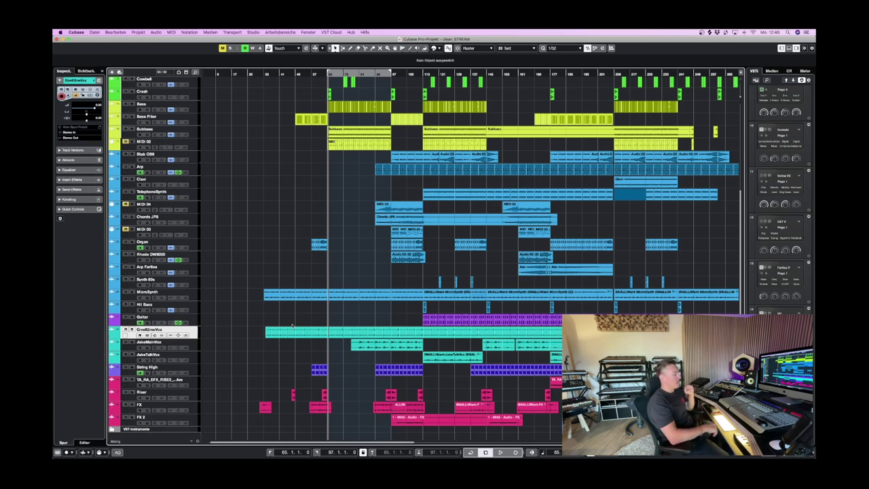
{"action": "scroll", "coordinate": [374, 215], "scroll_direction": "up", "scroll_amount": 5}
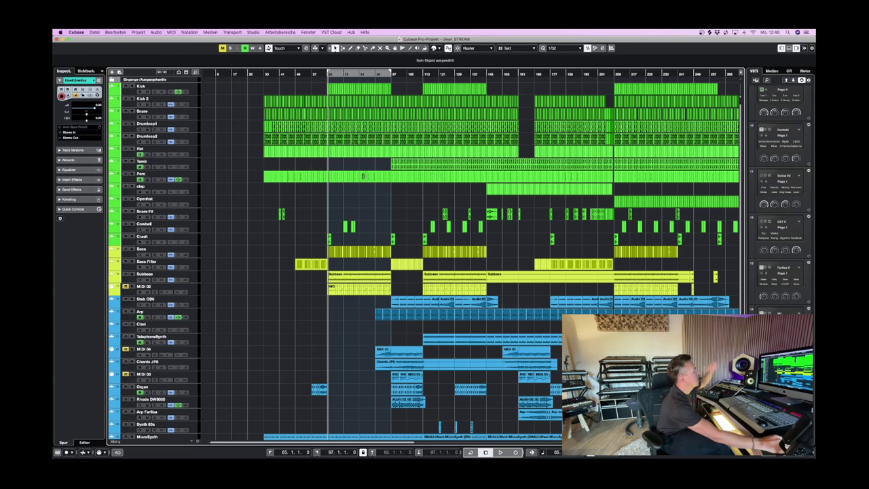
{"action": "left_click", "coordinate": [195, 94]}
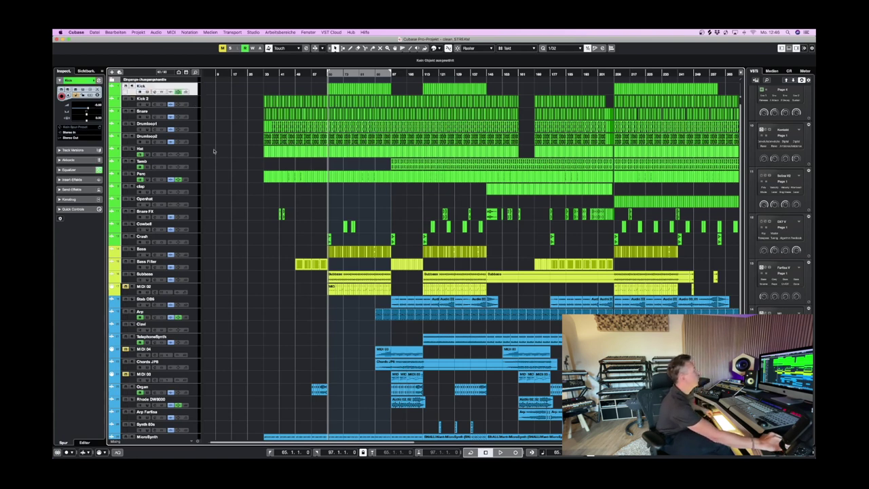
{"action": "left_click_drag", "start_coordinate": [195, 94], "coordinate": [261, 191]}
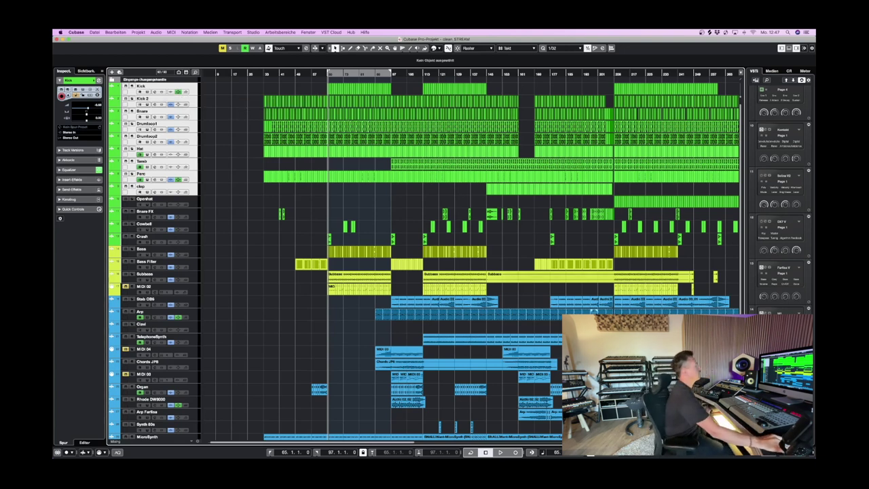
- Solo the Kick 2 track and start playback near bar 65
{"action": "key", "text": "h"}
{"action": "key", "text": "h"}
{"action": "key", "text": "h"}
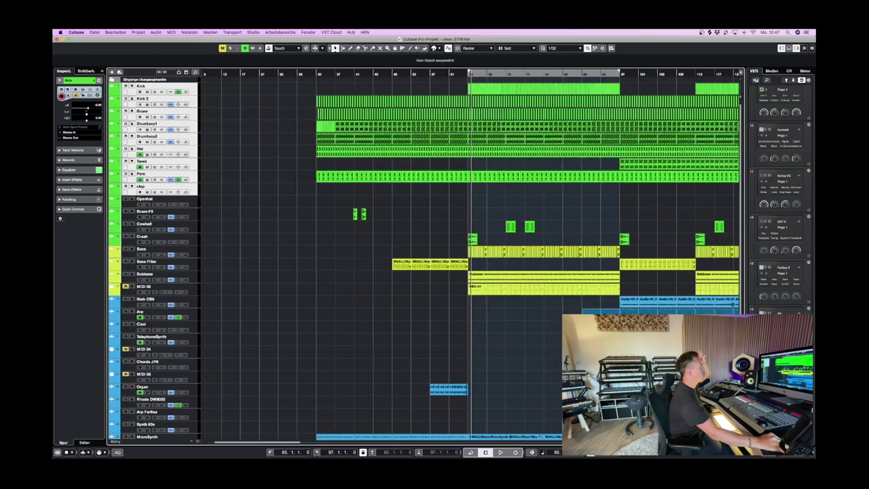
{"action": "key", "text": "h"}
{"action": "scroll", "coordinate": [407, 192], "scroll_direction": "right", "scroll_amount": 3}
{"action": "scroll", "coordinate": [407, 193], "scroll_direction": "left", "scroll_amount": 5}
{"action": "scroll", "coordinate": [407, 192], "scroll_direction": "right", "scroll_amount": 3}
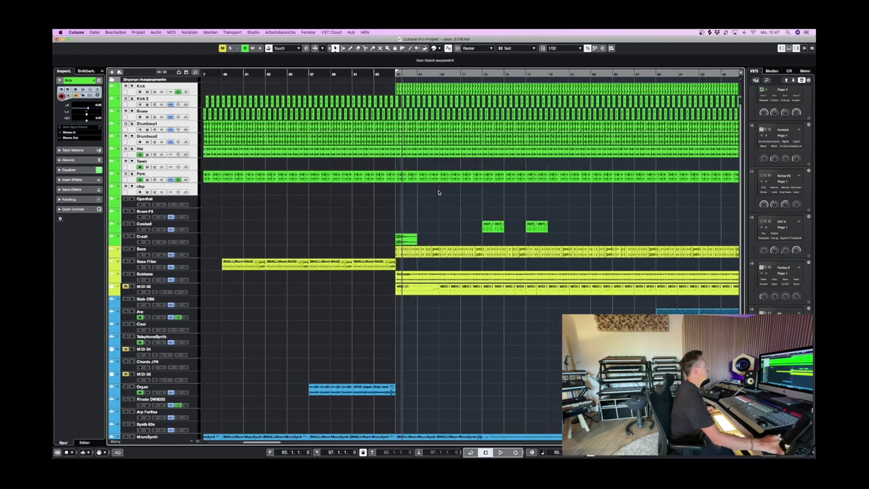
{"action": "left_click", "coordinate": [195, 104]}
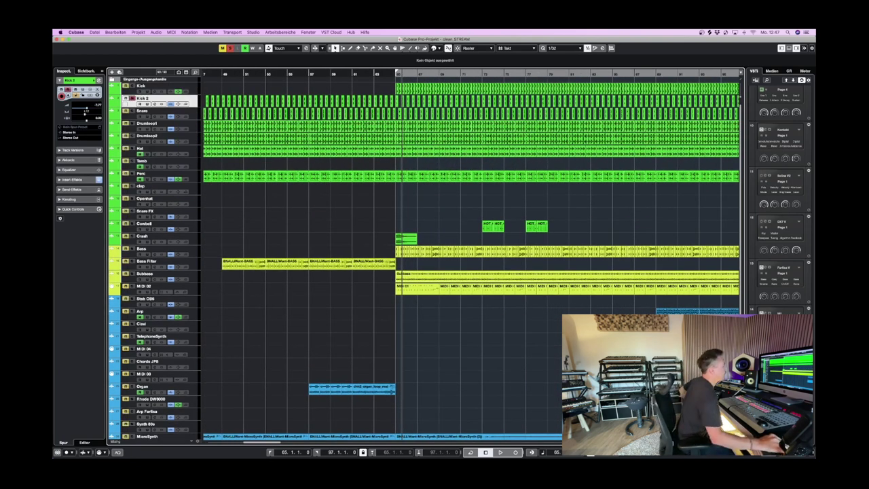
{"action": "key", "text": "h"}
{"action": "key", "text": "space"}
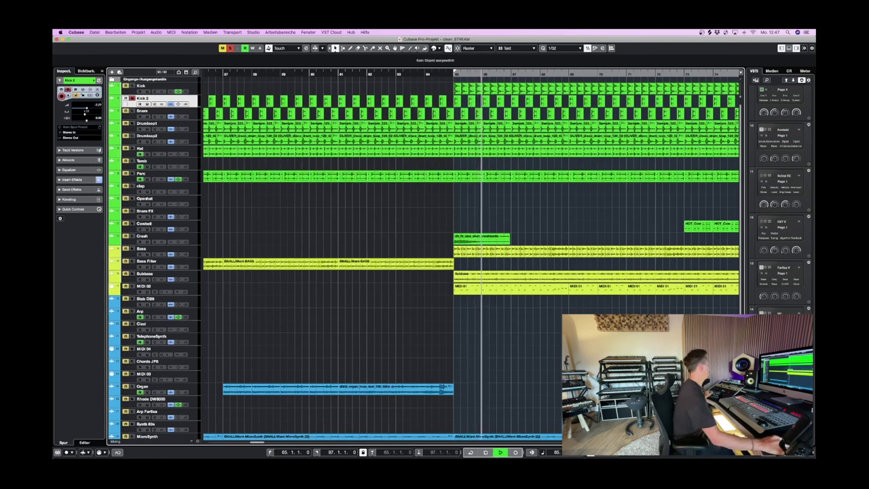
- Audition the kicks with the snare by soloing Kick, Kick 2 and Snare during playback, and stop playback
{"action": "key", "text": "g"}
{"action": "key", "text": "g"}
{"action": "key", "text": "g"}
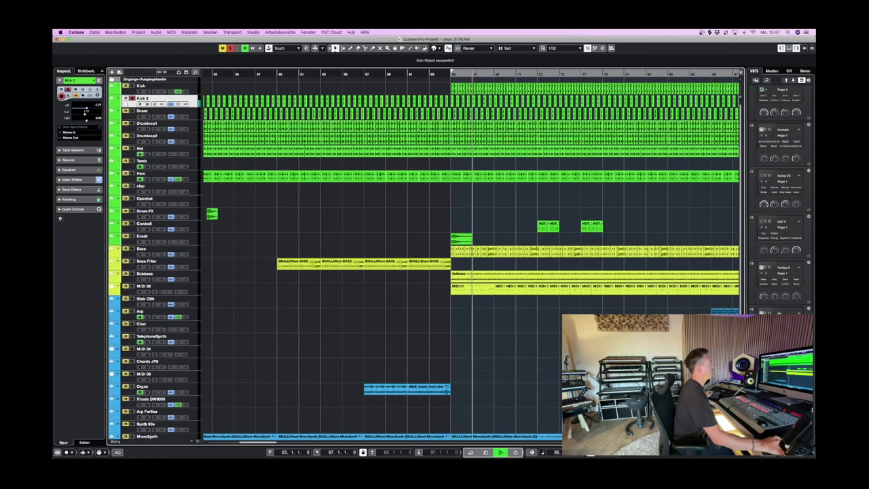
{"action": "scroll", "coordinate": [422, 246], "scroll_direction": "right", "scroll_amount": 4}
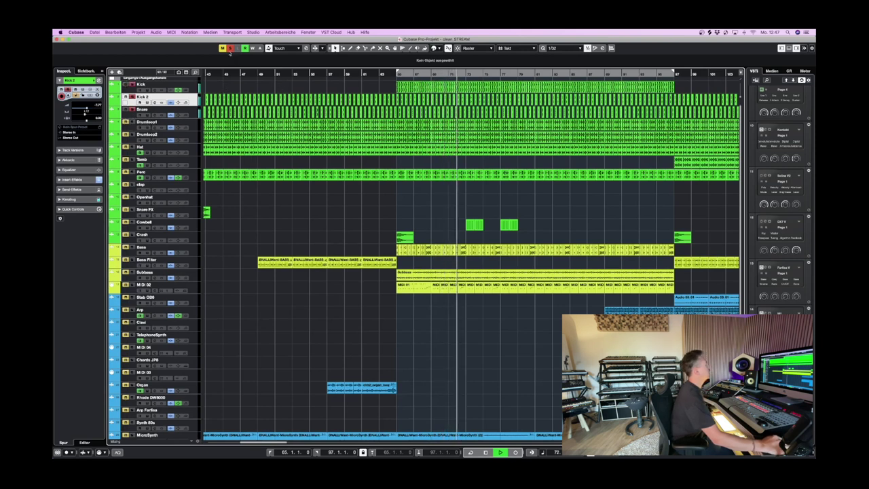
{"action": "key", "text": "space"}
{"action": "left_click", "coordinate": [166, 97]}
{"action": "key", "text": "space"}
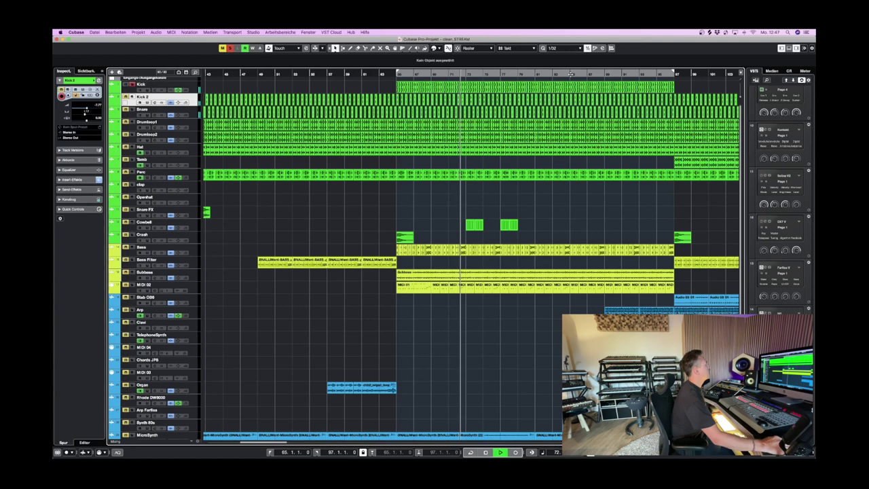
{"action": "key", "text": "h"}
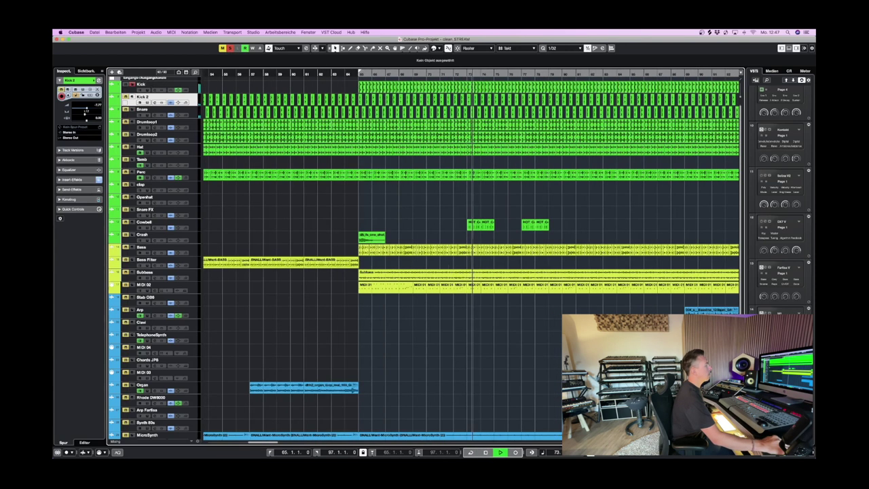
{"action": "key", "text": "space"}
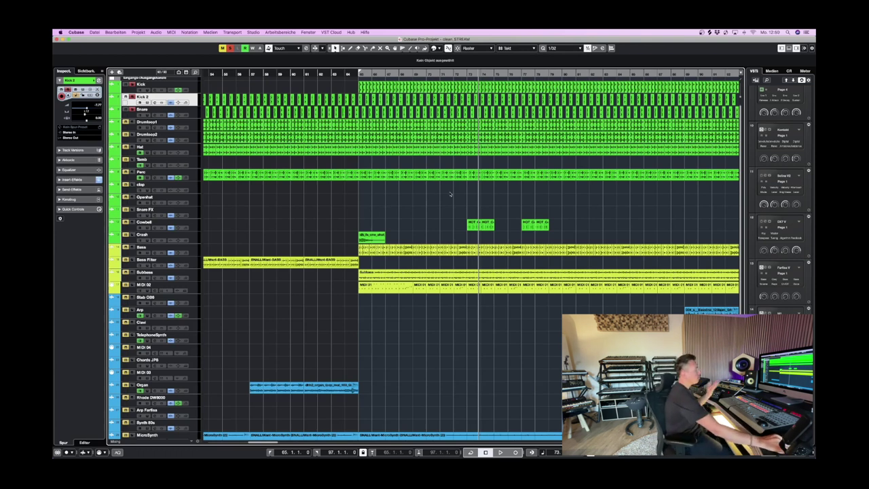
- Resume playback of the soloed drums, switch the solo to Drumloop1, and stop playback
{"action": "key", "text": "g"}
{"action": "scroll", "coordinate": [554, 214], "scroll_direction": "right", "scroll_amount": 1}
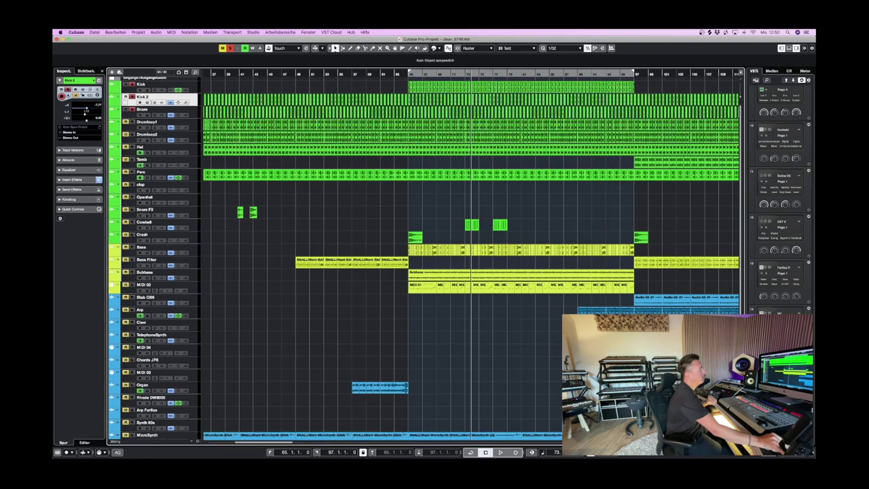
{"action": "scroll", "coordinate": [554, 215], "scroll_direction": "down", "scroll_amount": 1}
{"action": "scroll", "coordinate": [554, 215], "scroll_direction": "right", "scroll_amount": 1}
{"action": "scroll", "coordinate": [554, 214], "scroll_direction": "up", "scroll_amount": 1}
{"action": "key", "text": "space"}
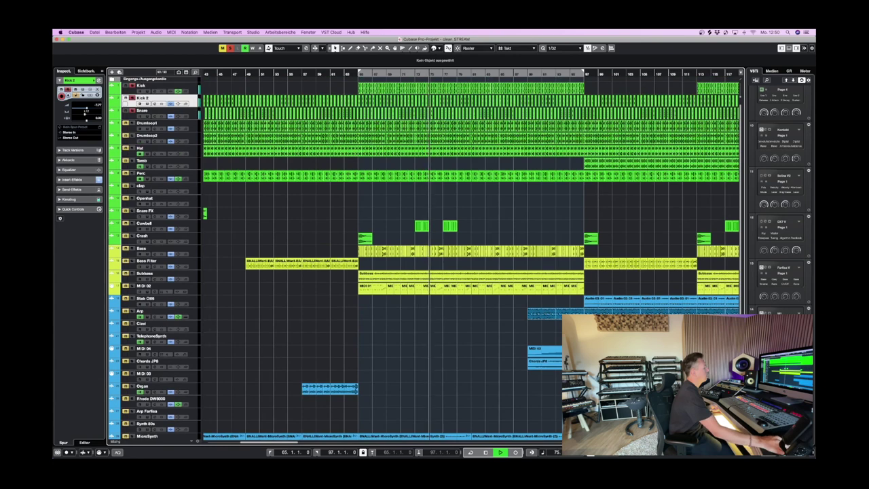
{"action": "key", "text": "h"}
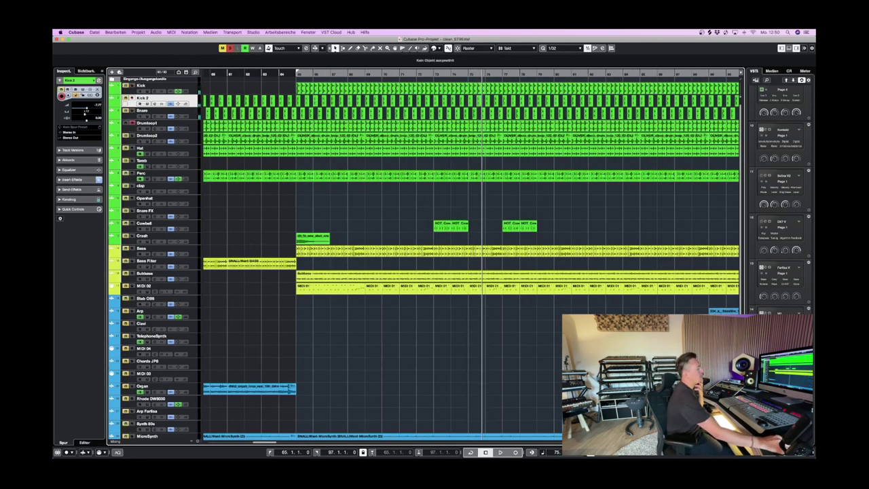
- Place the playback cursor at bar 65 and set the right locator to 66.4.3.119
{"action": "key", "text": "g"}
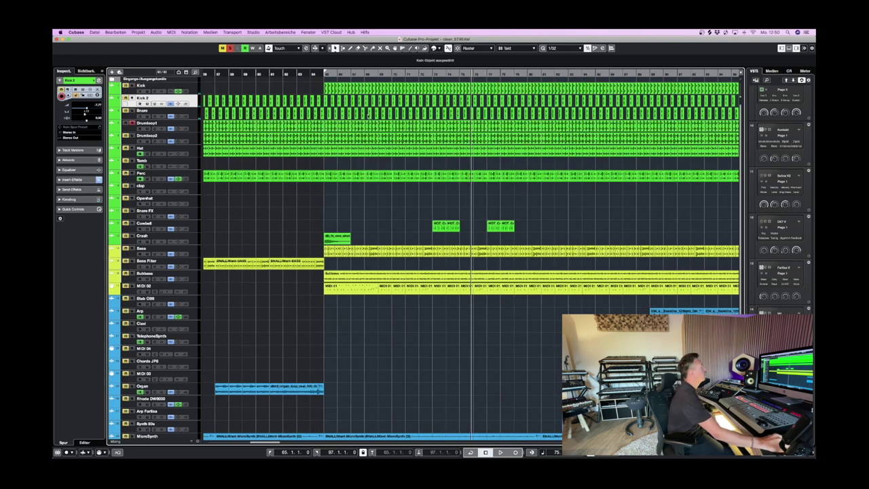
{"action": "left_click", "coordinate": [324, 73]}
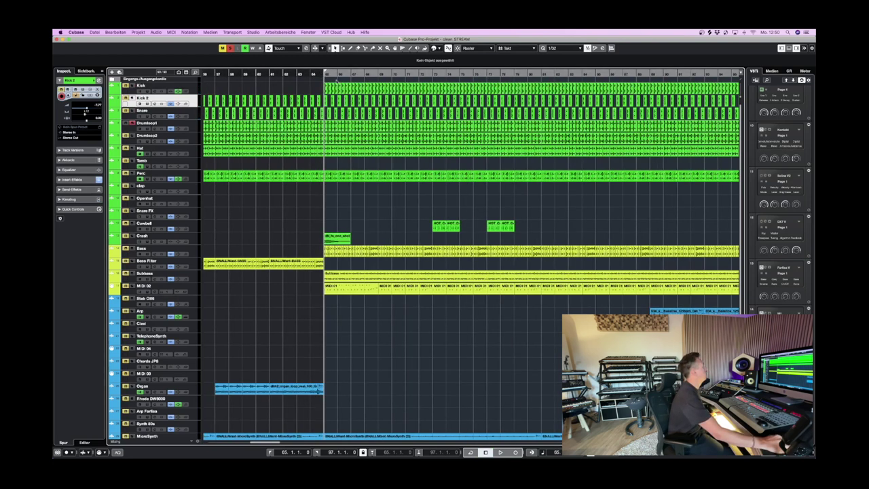
{"action": "left_click", "coordinate": [351, 79], "text": "alt"}
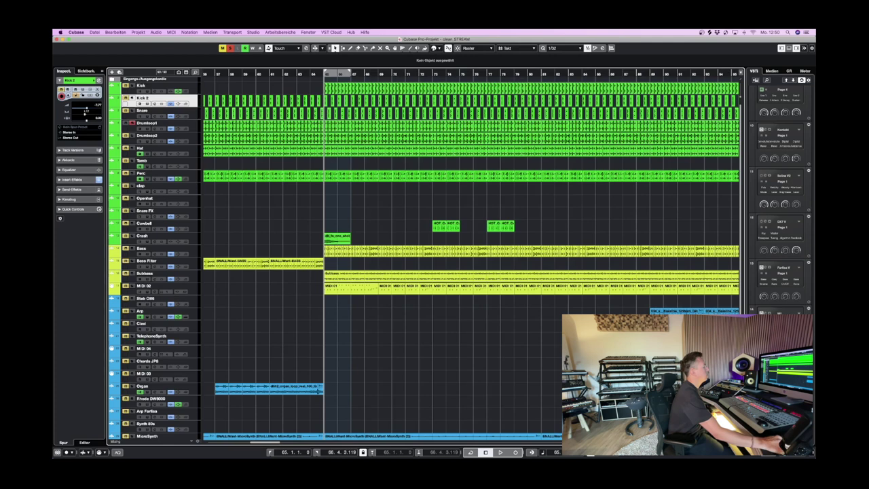
- Select the Drumloop1 track, audition Drumloop2 in solo around bar 65, and stop playback
{"action": "key", "text": "h"}
{"action": "left_click", "coordinate": [547, 76], "text": "alt"}
{"action": "left_click", "coordinate": [197, 129]}
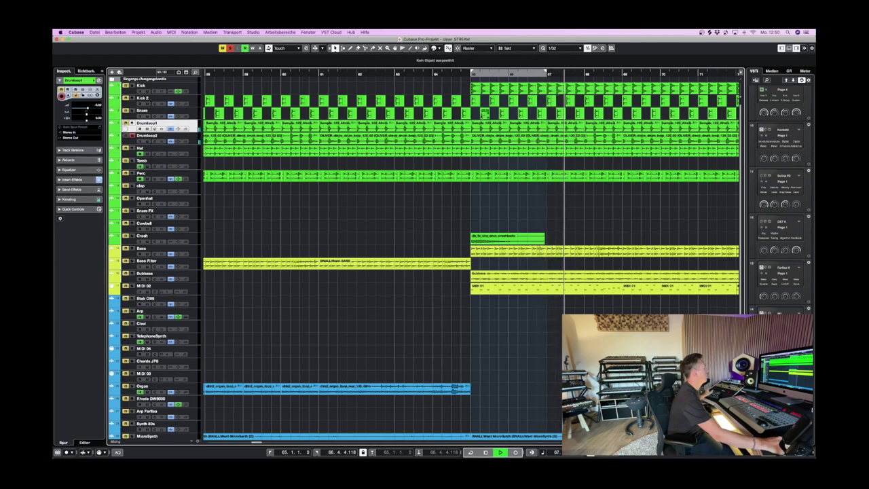
{"action": "key", "text": "space"}
- Open the ShaperBox insert on the Drumloop2 channel from the MixConsole and start playback with only the plug-in showing
{"action": "key", "text": "F3"}
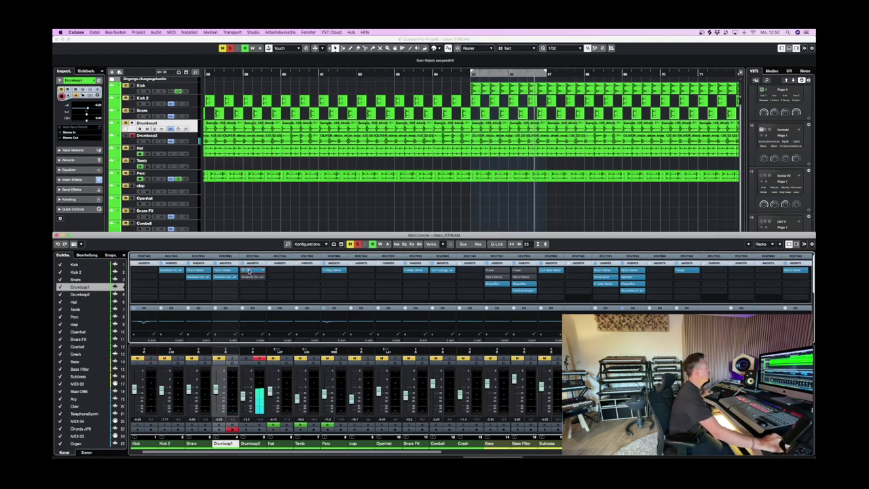
{"action": "left_click", "coordinate": [250, 270]}
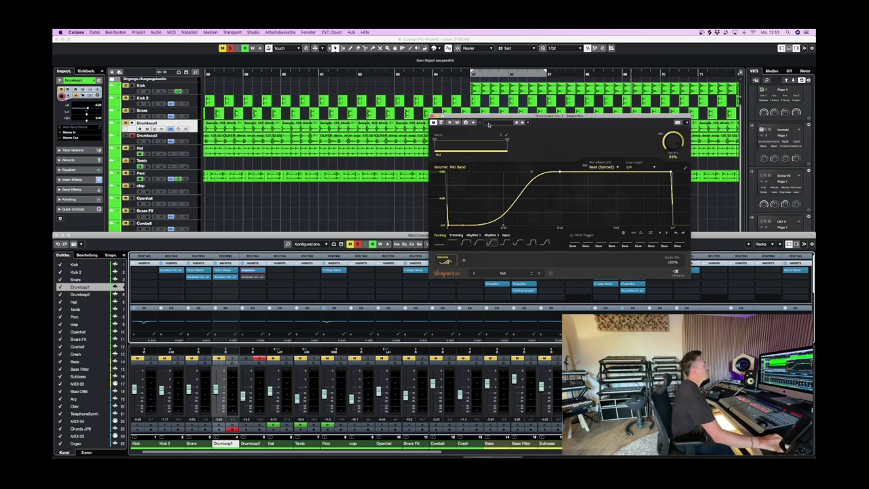
{"action": "left_click_drag", "start_coordinate": [557, 116], "coordinate": [652, 129]}
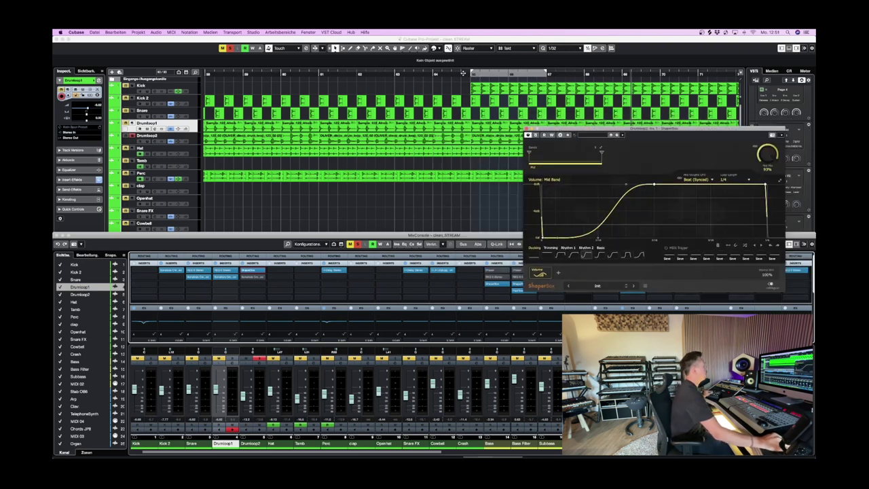
{"action": "key", "text": "F3"}
{"action": "key", "text": "space"}
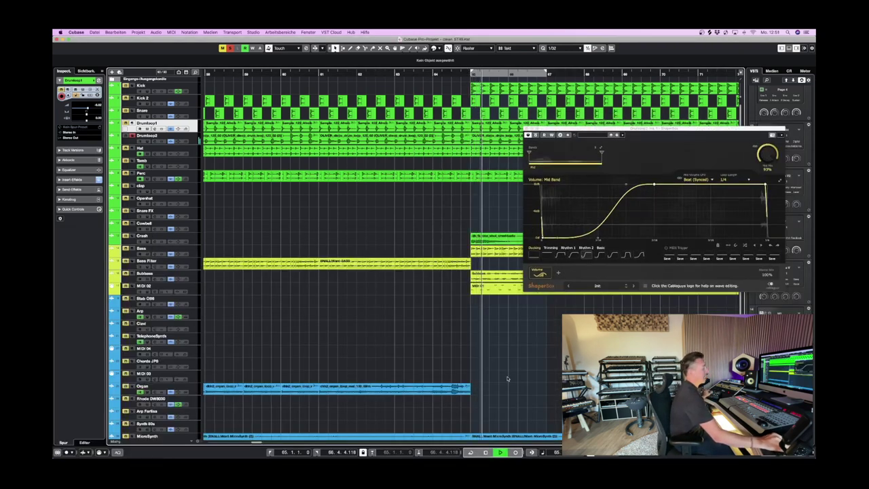
- Turn on cycle playback between the locators, examine Drumloop2's ShaperBox volume curve while it loops, and close the plug-in
{"action": "key", "text": "KP_Divide"}
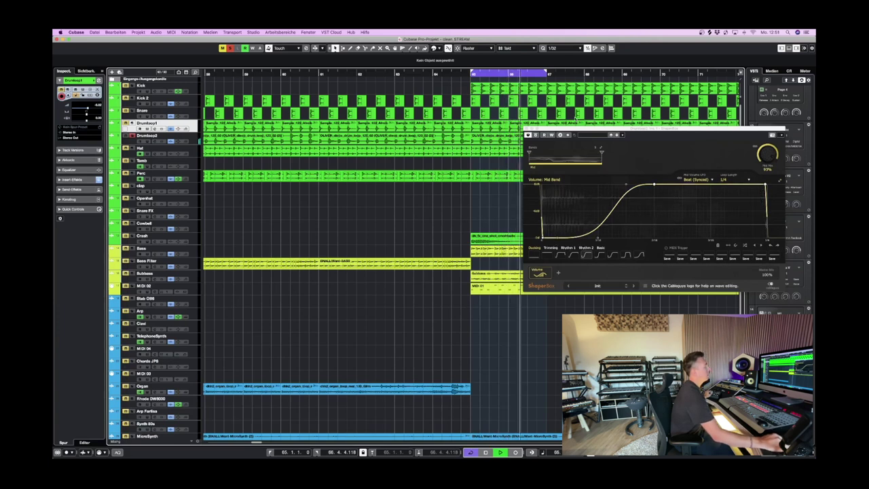
{"action": "left_click_drag", "start_coordinate": [583, 130], "coordinate": [564, 126]}
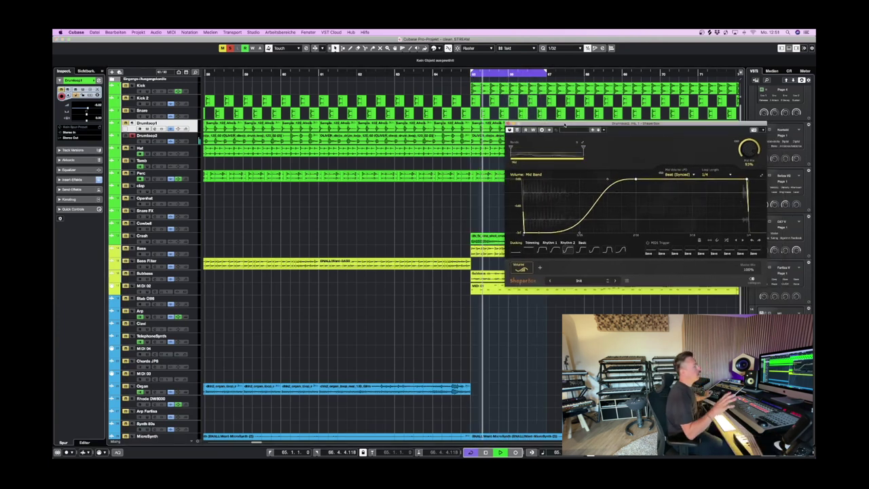
{"action": "left_click_drag", "start_coordinate": [564, 125], "coordinate": [574, 208]}
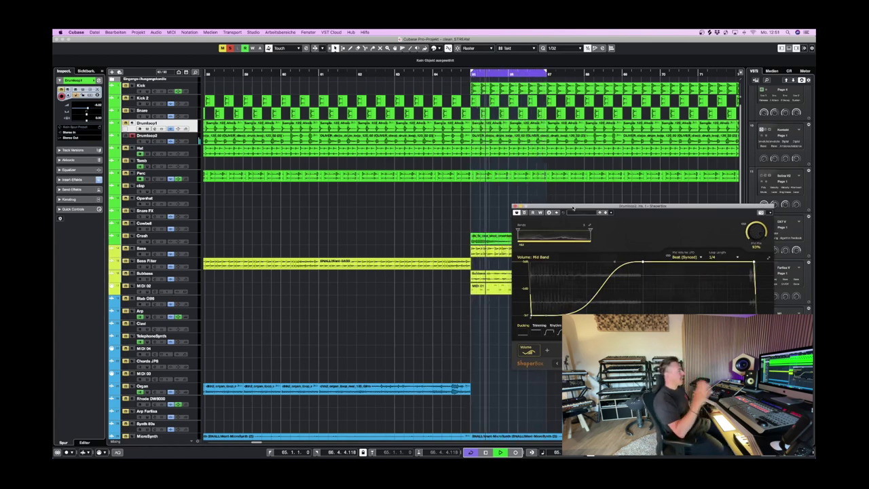
{"action": "left_click_drag", "start_coordinate": [573, 209], "coordinate": [498, 205]}
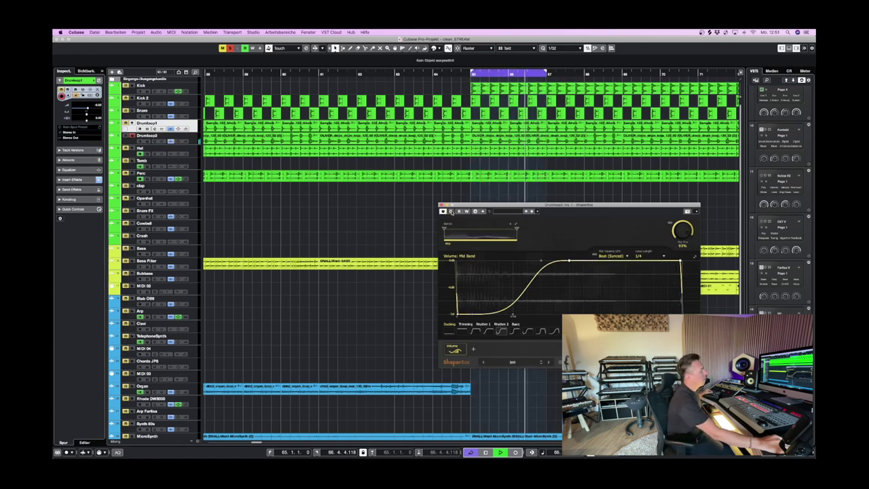
{"action": "left_click", "coordinate": [441, 204]}
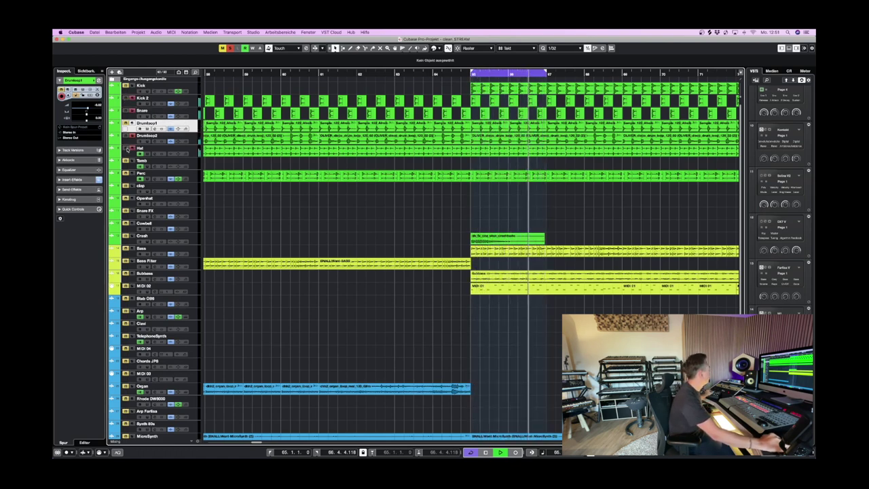
- Audition the Hat track in solo with Kick 2, Snare and Drumloop2, and check their channels in the MixConsole
{"action": "left_click", "coordinate": [196, 151]}
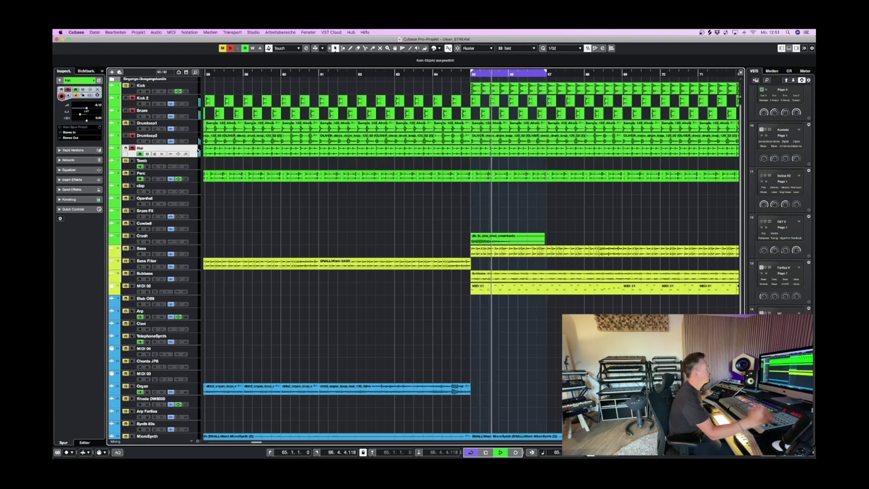
{"action": "key", "text": "alt+F3"}
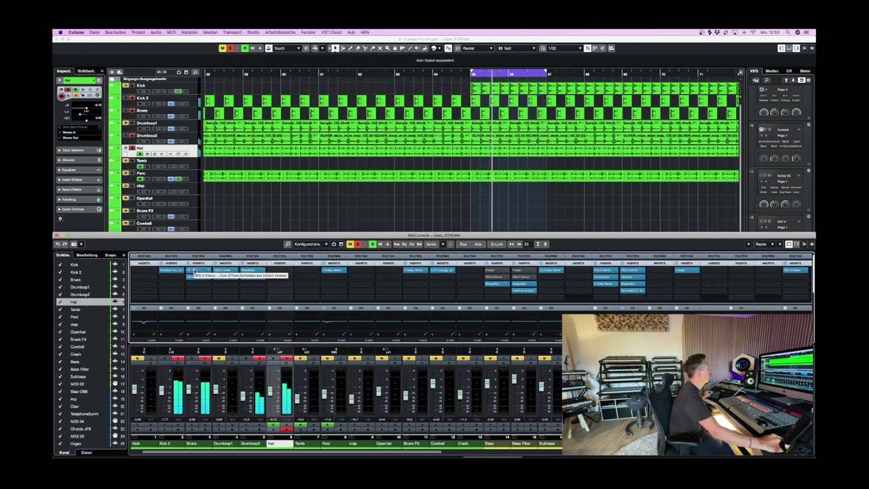
{"action": "key", "text": "alt+F3"}
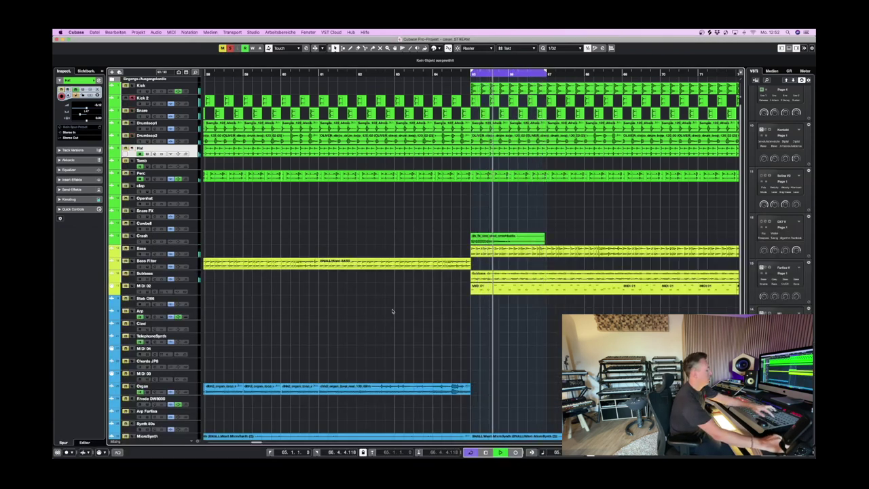
- View the Sonalksis Creative Filter insert on the Kick 2 channel, and close the plug-in and the MixConsole
{"action": "key", "text": "alt+F3"}
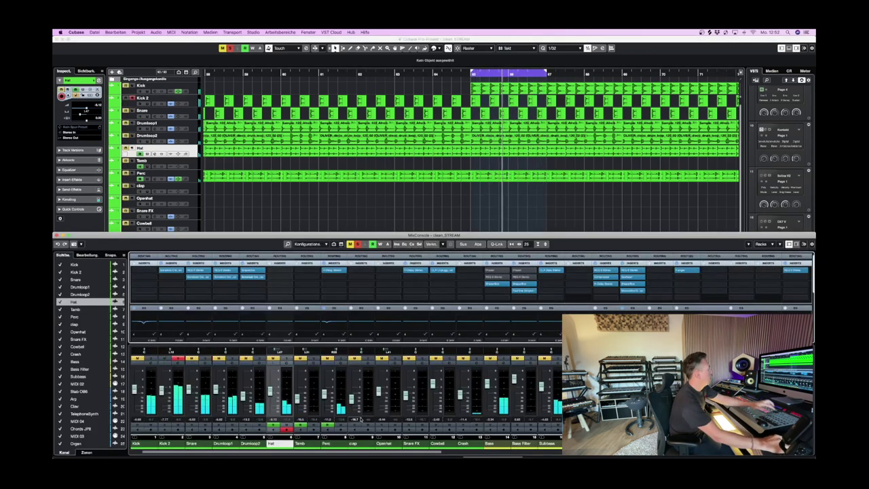
{"action": "left_click", "coordinate": [167, 271]}
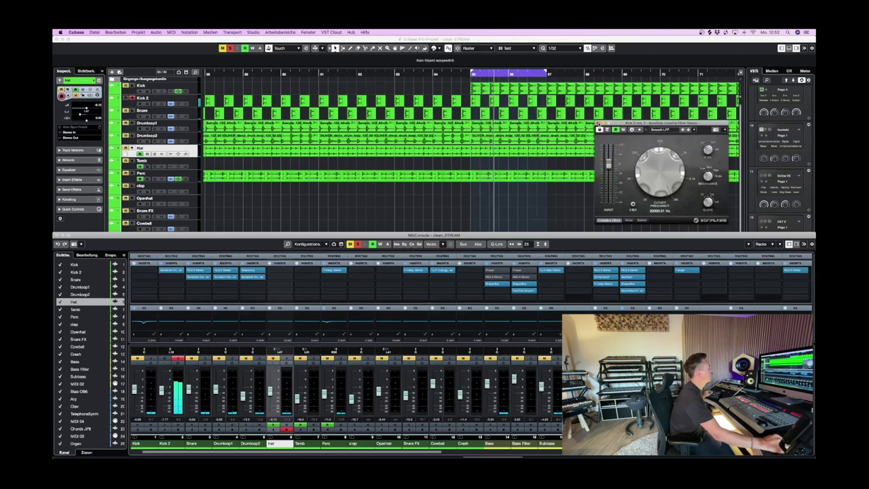
{"action": "left_click", "coordinate": [598, 124]}
{"action": "key", "text": "alt+F3"}
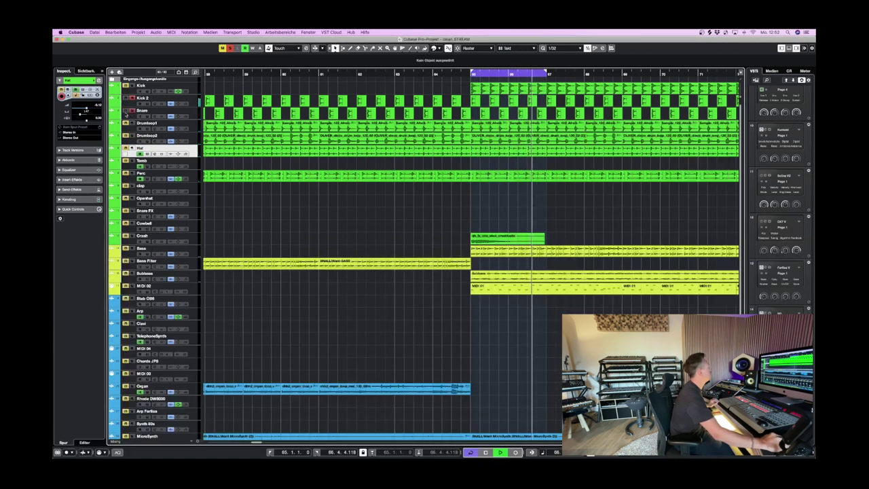
- Raise the low-cut band of the Snare channel's REQ 6 insert to 117 Hz, and close the equalizer
{"action": "key", "text": "alt+F3"}
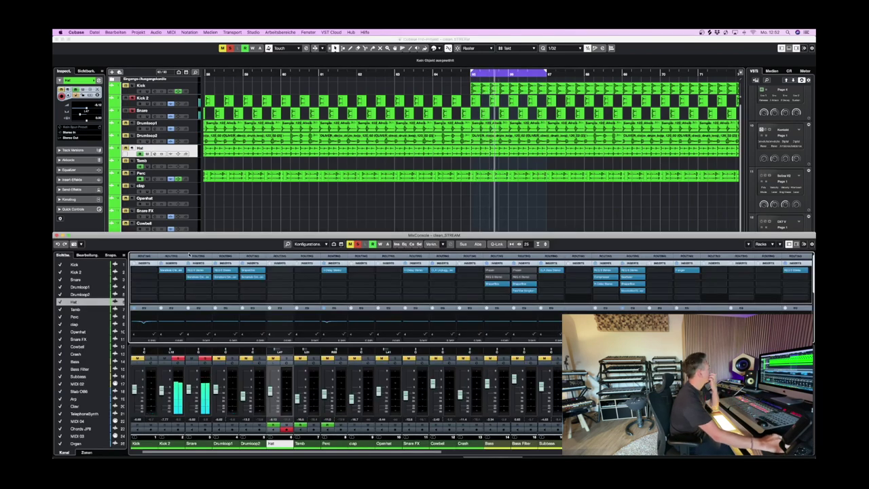
{"action": "left_click", "coordinate": [195, 271]}
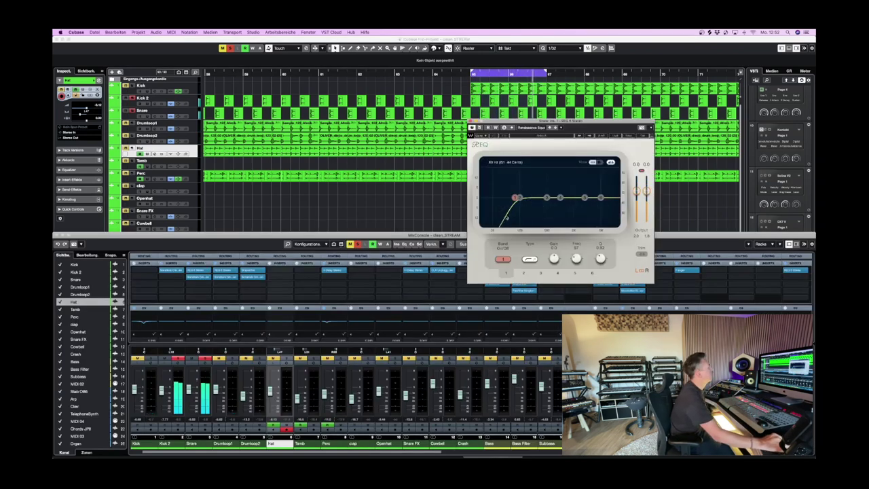
{"action": "left_click_drag", "start_coordinate": [517, 198], "coordinate": [519, 197]}
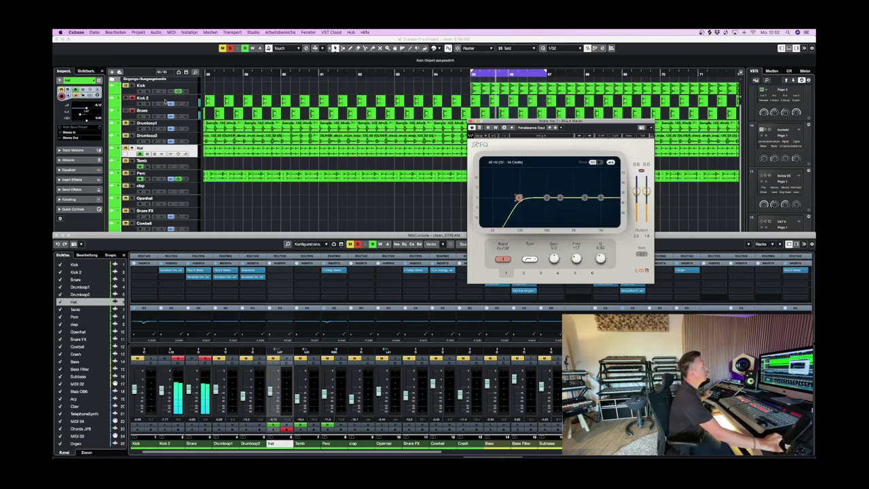
{"action": "key", "text": "alt+F3"}
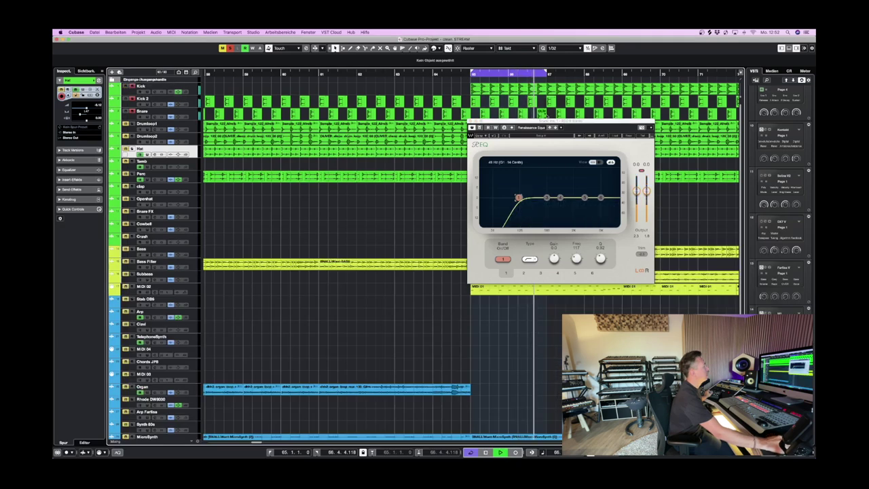
{"action": "left_click_drag", "start_coordinate": [538, 122], "coordinate": [535, 167]}
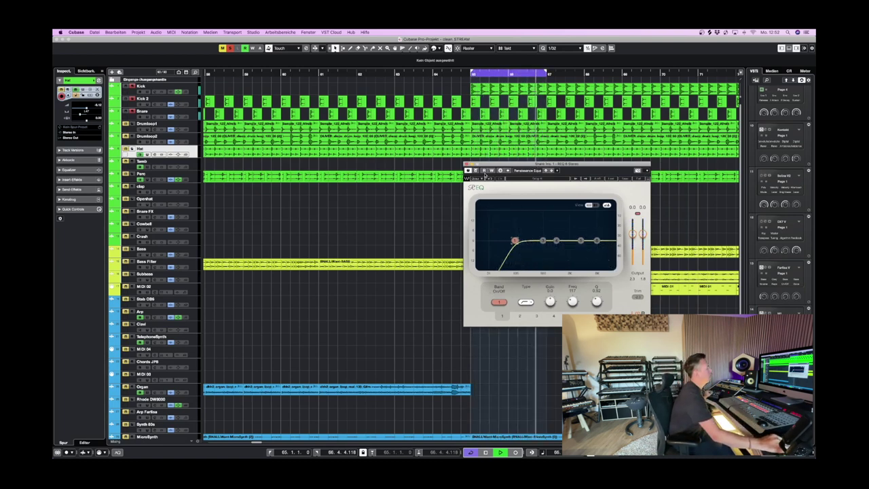
{"action": "left_click", "coordinate": [467, 164]}
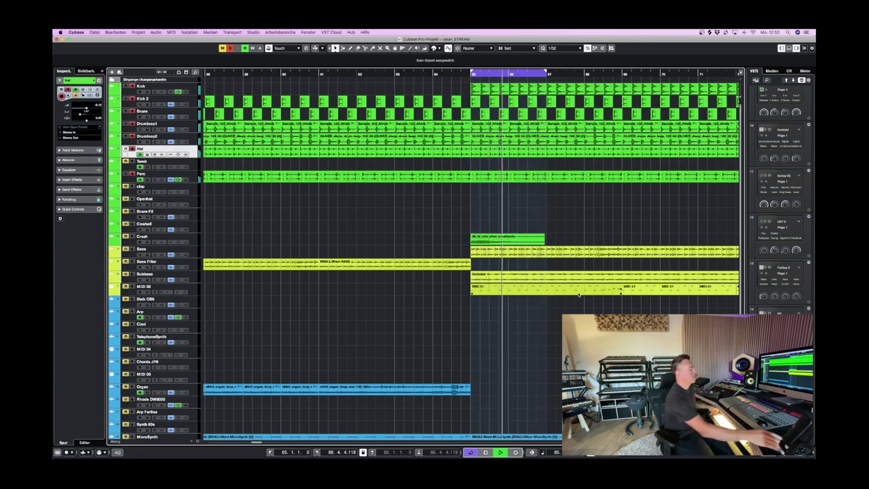
- Extend the cycle range by moving the right locator to bar 69, with the snap grid type set to Takt
{"action": "left_click_drag", "start_coordinate": [546, 73], "coordinate": [624, 75]}
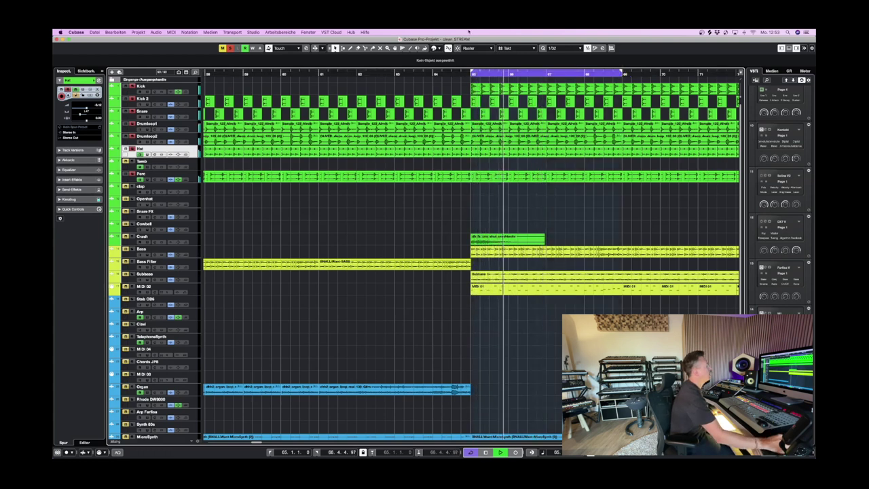
{"action": "left_click", "coordinate": [514, 51]}
{"action": "left_click", "coordinate": [514, 56]}
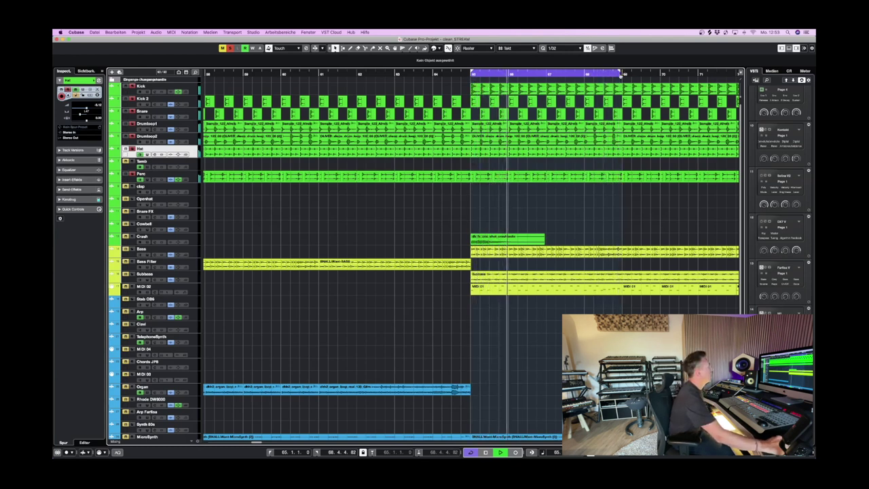
{"action": "left_click", "coordinate": [516, 49]}
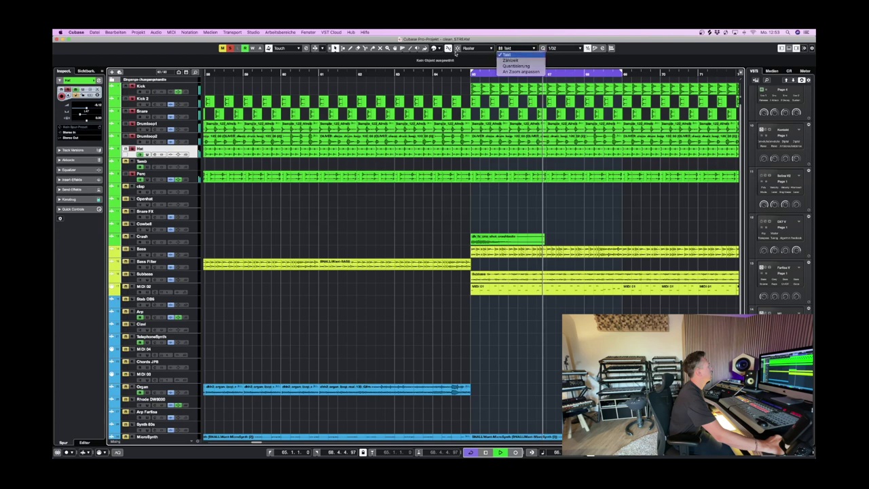
{"action": "left_click", "coordinate": [508, 54]}
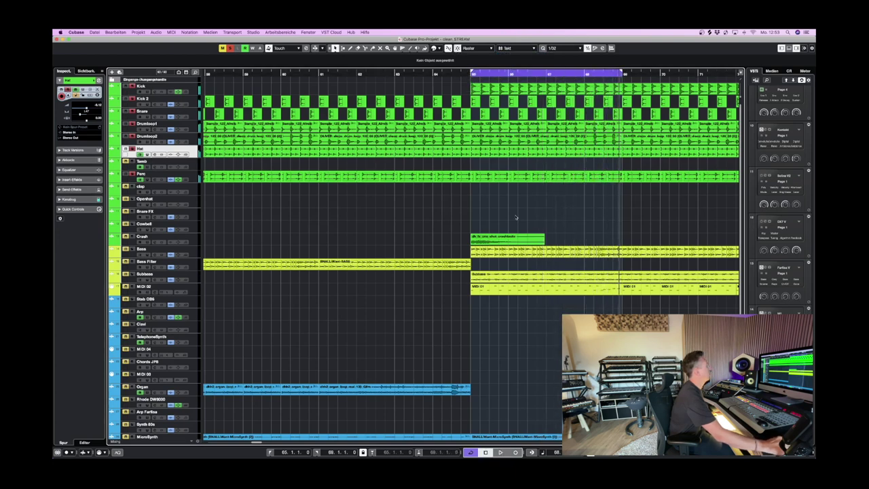
- Solo the Bass track and extend its audio event at bar 65 back to bar 62
{"action": "scroll", "coordinate": [516, 217], "scroll_direction": "down", "scroll_amount": 6}
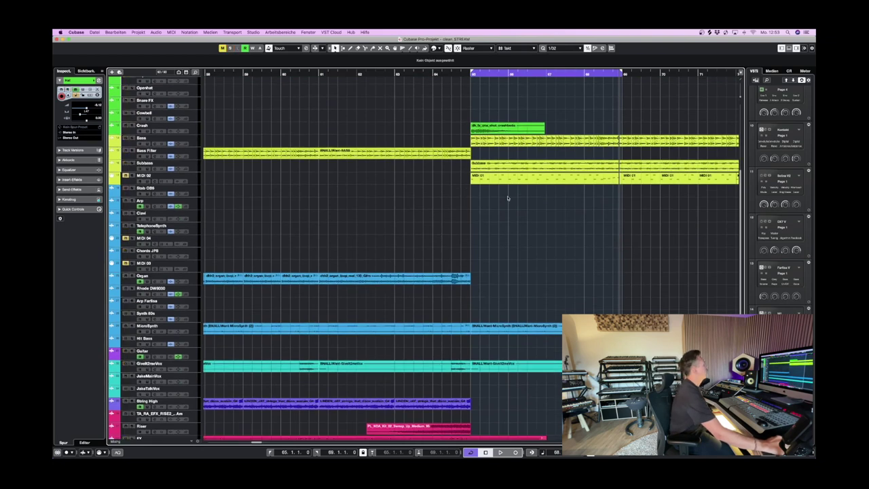
{"action": "scroll", "coordinate": [507, 198], "scroll_direction": "up", "scroll_amount": 6}
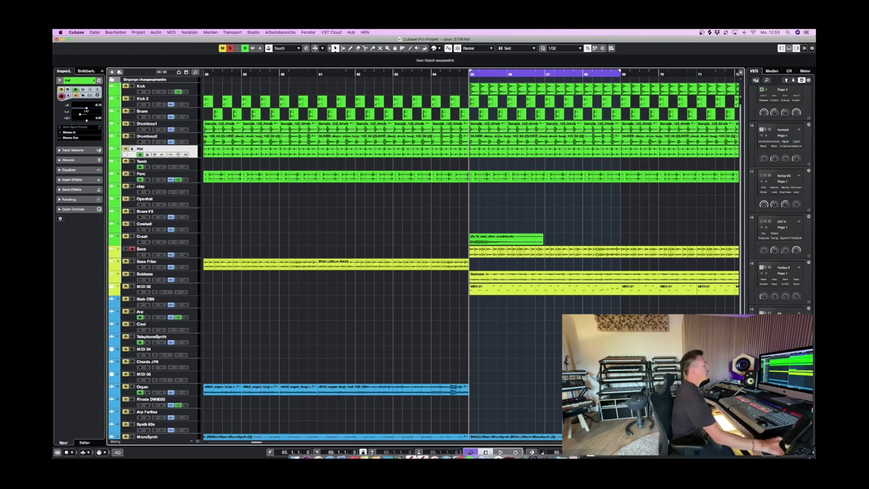
{"action": "key", "text": "h"}
{"action": "left_click_drag", "start_coordinate": [475, 250], "coordinate": [527, 252]}
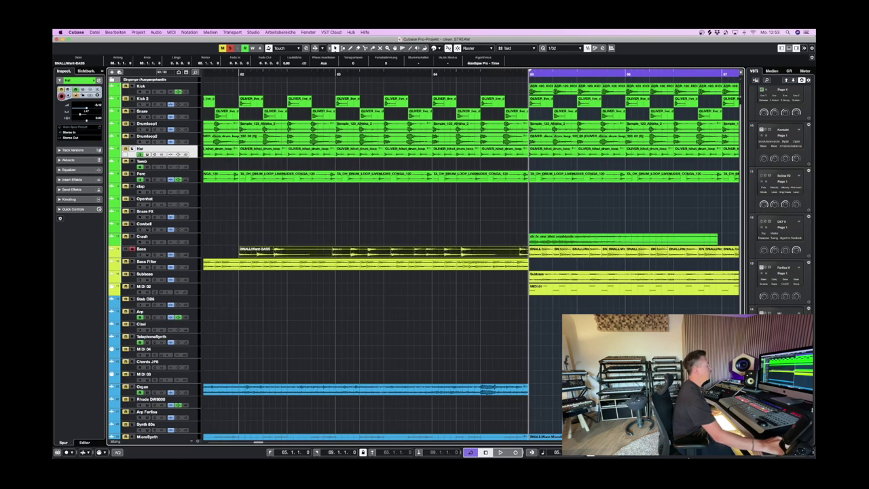
- Set the locators to the selected bass event from bar 62 to 65, and start cycle playback at bar 62
{"action": "key", "text": "g"}
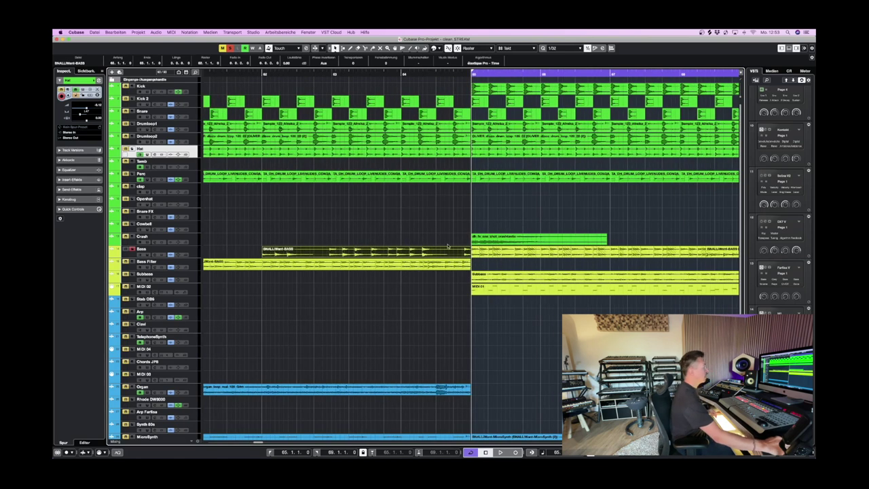
{"action": "key", "text": "p"}
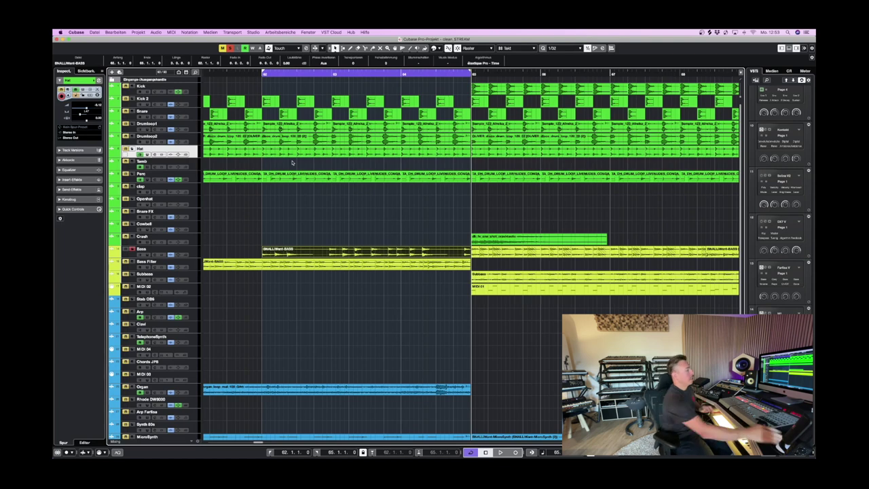
{"action": "key", "text": "h"}
{"action": "key", "text": "h"}
{"action": "key", "text": "h"}
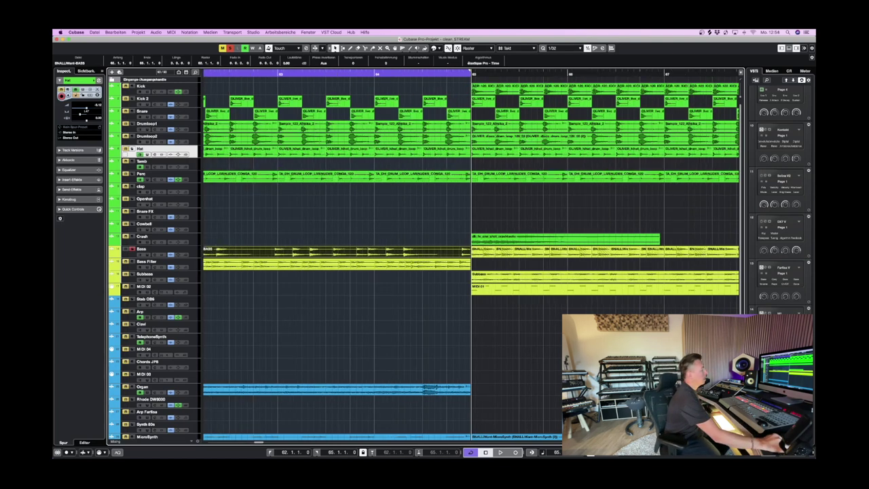
{"action": "key", "text": "g"}
{"action": "key", "text": "g"}
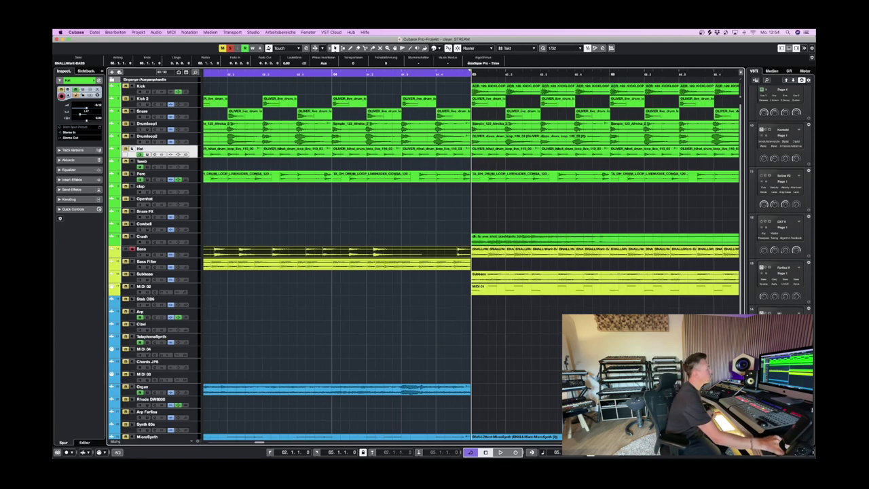
{"action": "key", "text": "g"}
{"action": "key", "text": "g"}
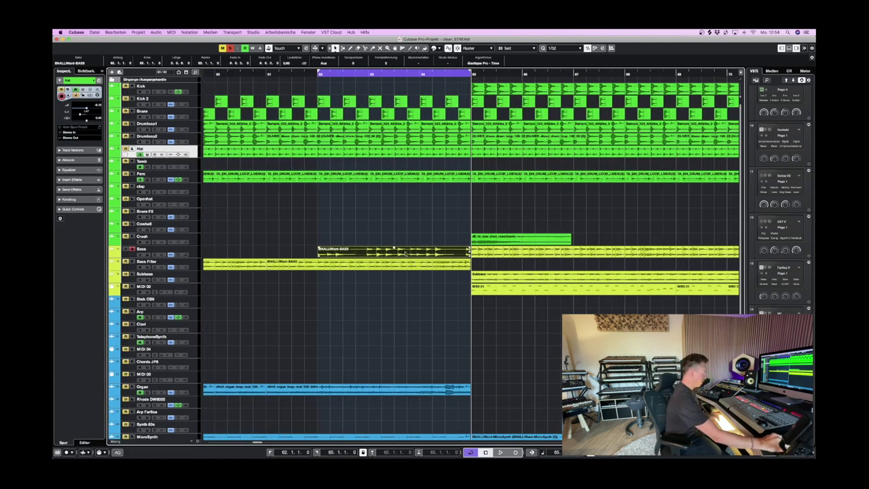
{"action": "left_click", "coordinate": [318, 75]}
{"action": "key", "text": "space"}
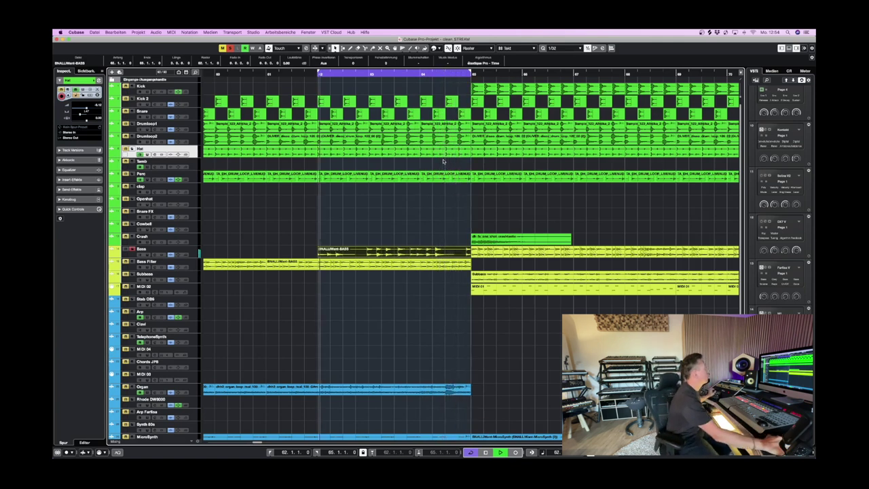
- Stop playback, duplicate the bass event to bars 65 to 68, and start cycle playback with the locators set to that event
{"action": "key", "text": "space"}
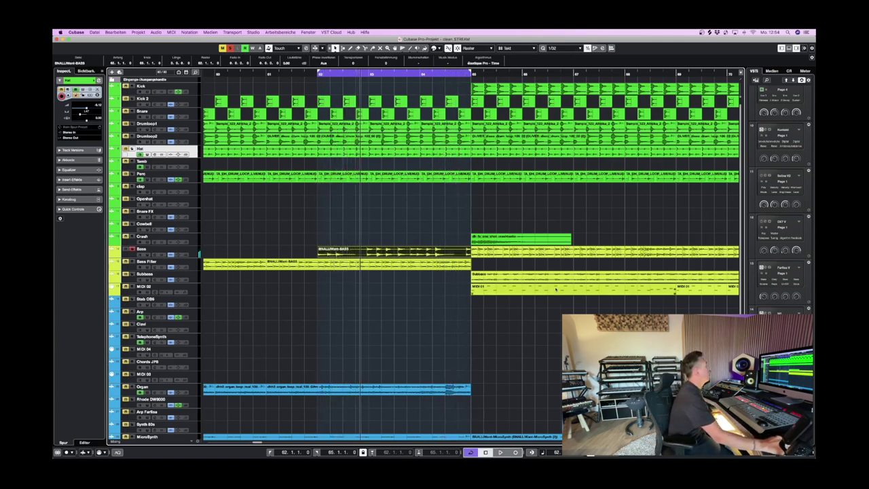
{"action": "key", "text": "super+d"}
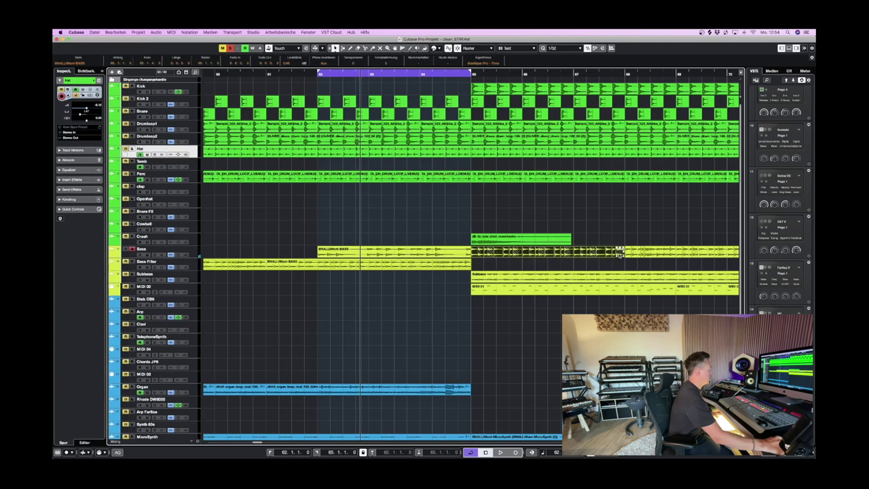
{"action": "key", "text": "p"}
{"action": "left_click", "coordinate": [473, 75]}
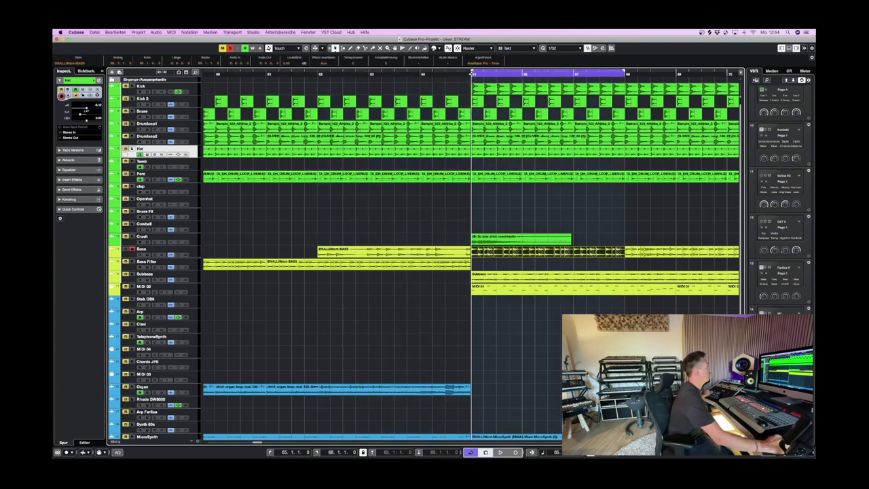
{"action": "key", "text": "space"}
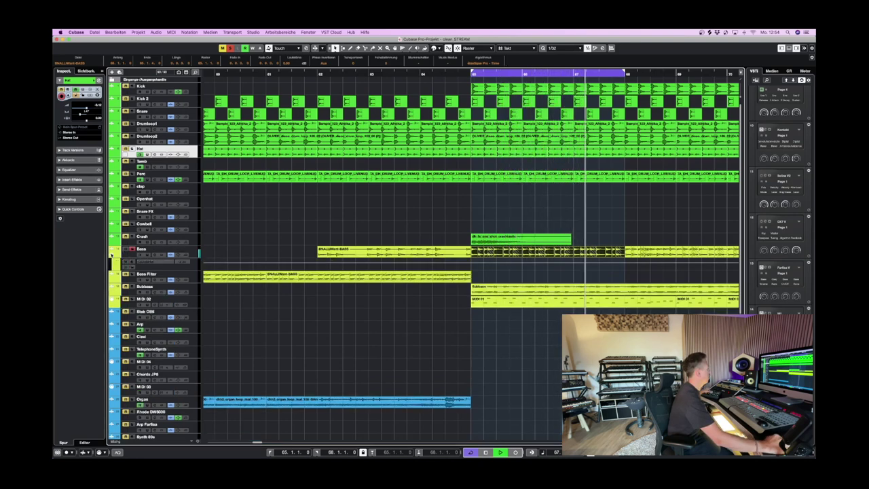
- Open the Bass channel's ShaperBox insert and vary the mid-band volume mix during playback, ending at 78%
{"action": "key", "text": "F3"}
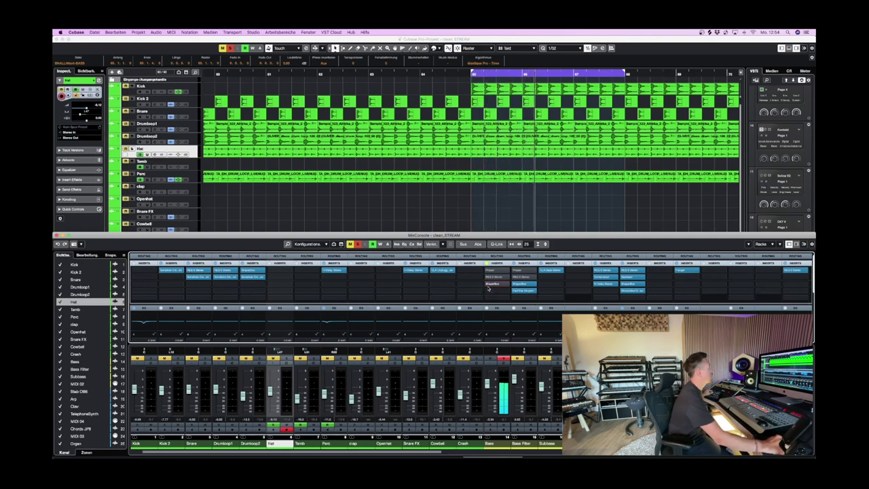
{"action": "key", "text": "F3"}
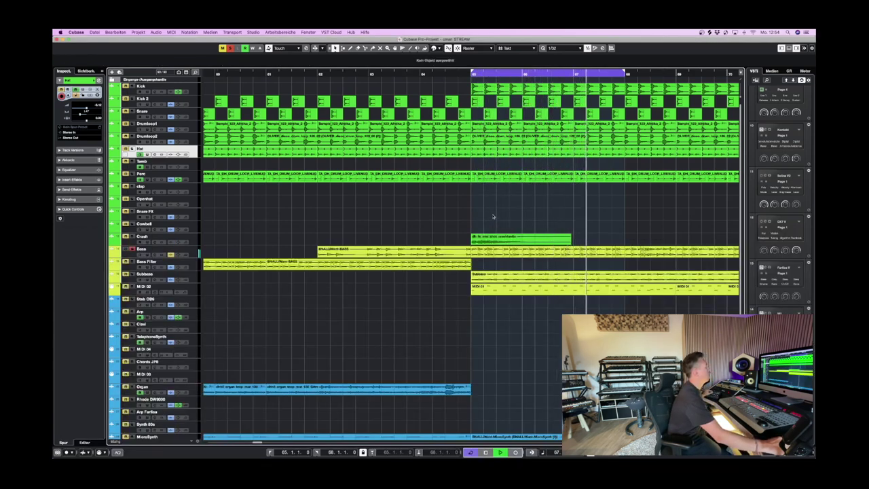
{"action": "key", "text": "F3"}
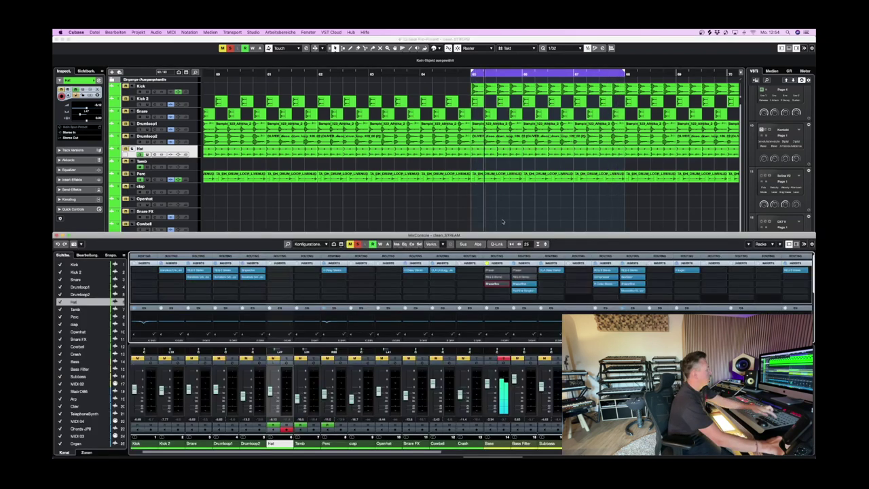
{"action": "left_click", "coordinate": [490, 284]}
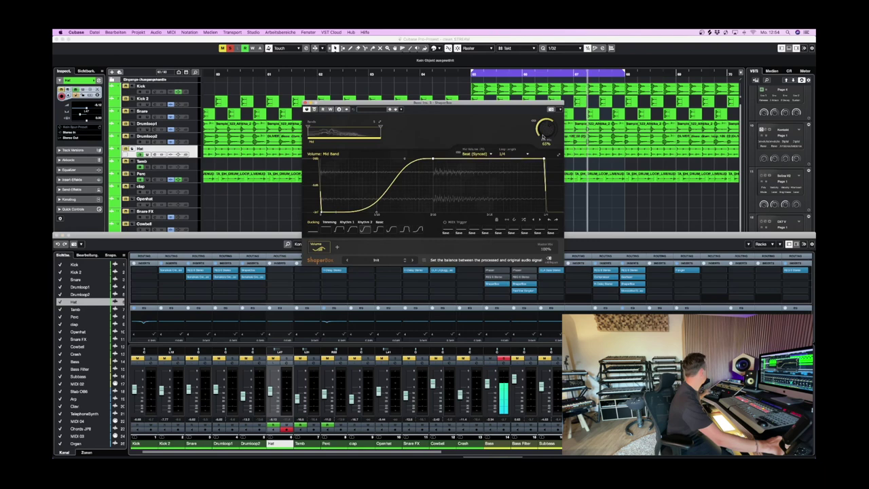
{"action": "scroll", "coordinate": [543, 131], "scroll_direction": "up", "scroll_amount": 3}
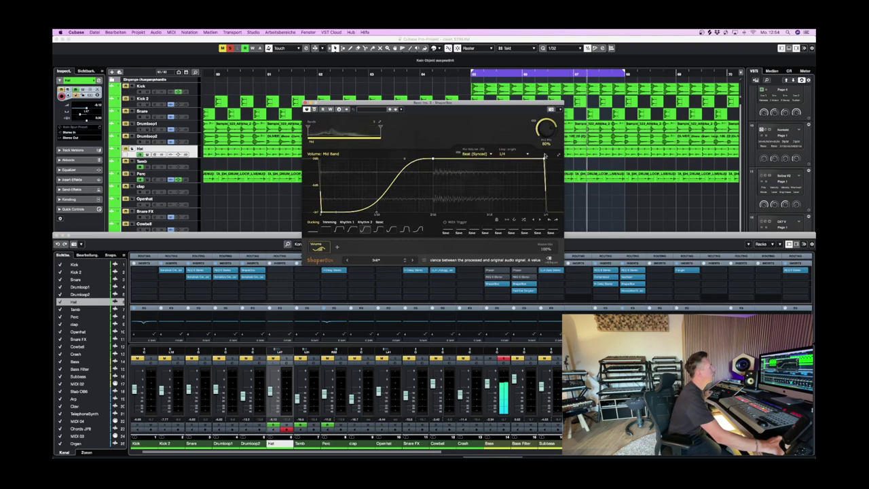
{"action": "scroll", "coordinate": [547, 133], "scroll_direction": "down", "scroll_amount": 16}
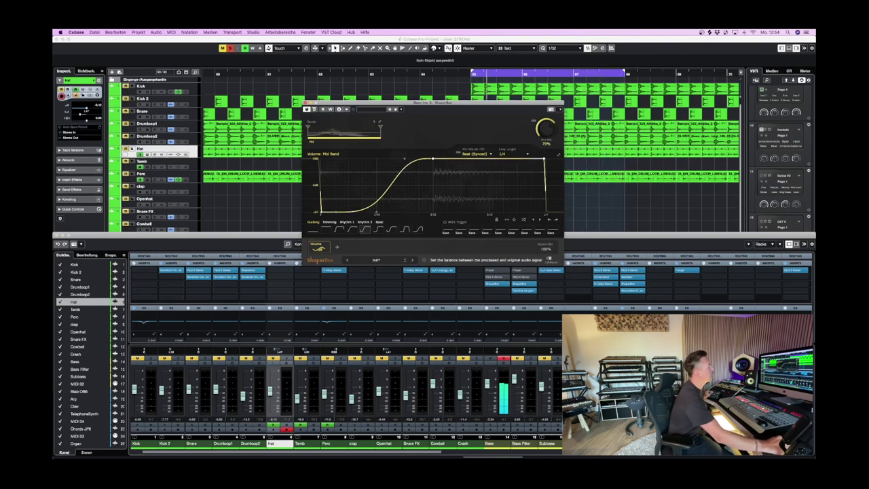
{"action": "scroll", "coordinate": [547, 131], "scroll_direction": "up", "scroll_amount": 20}
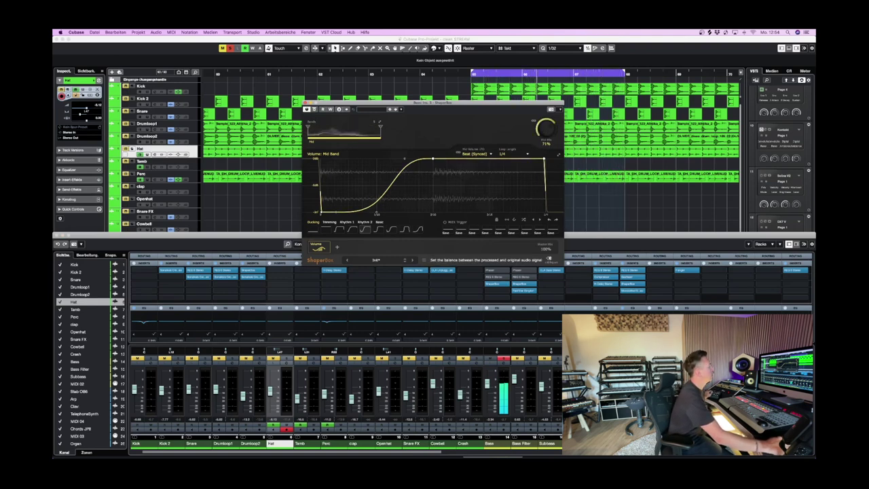
{"action": "scroll", "coordinate": [547, 131], "scroll_direction": "down", "scroll_amount": 1}
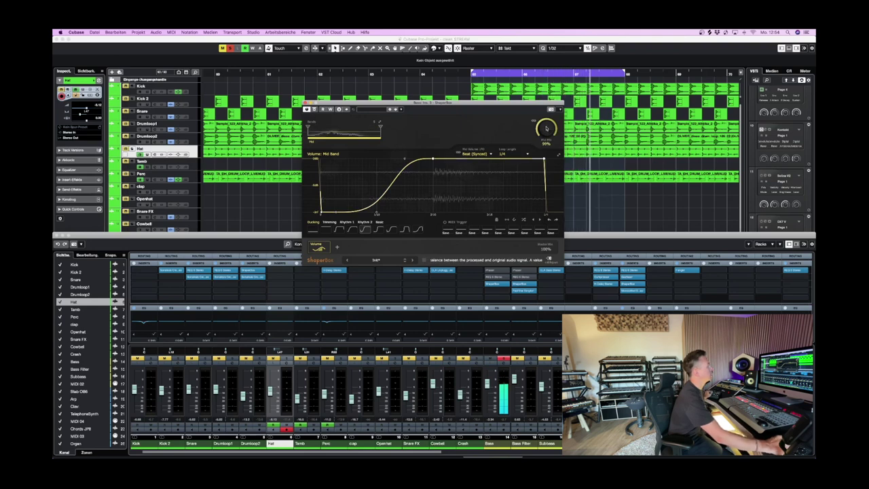
{"action": "scroll", "coordinate": [547, 131], "scroll_direction": "down", "scroll_amount": 3}
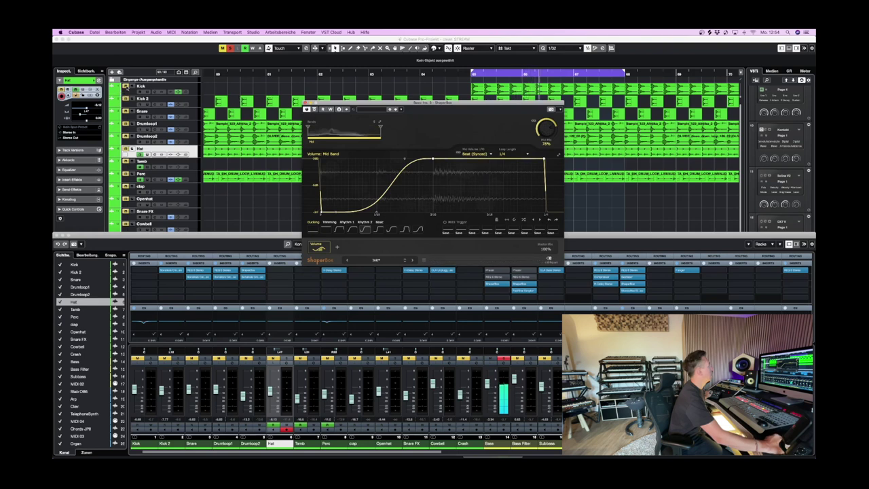
- With the drum tracks soloed alongside Bass, set ShaperBox's mid-band mix to 82% and close the plug-in
{"action": "key", "text": "super+alt+e"}
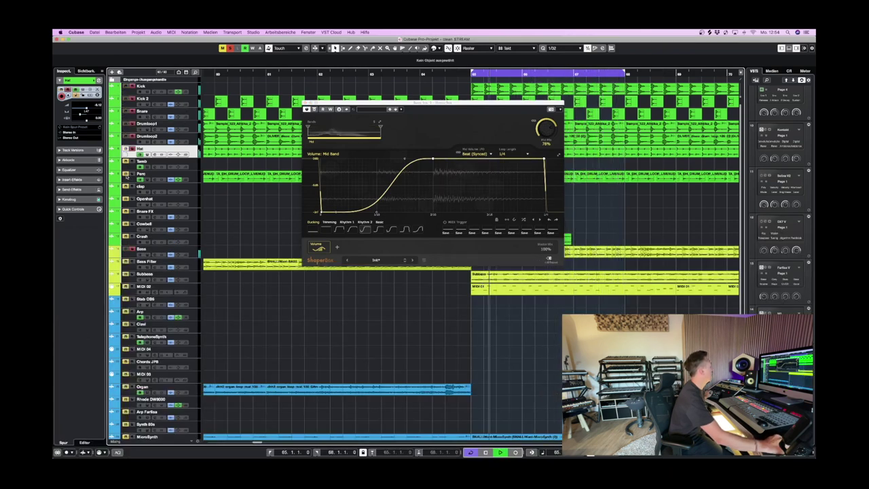
{"action": "scroll", "coordinate": [546, 129], "scroll_direction": "up", "scroll_amount": 2}
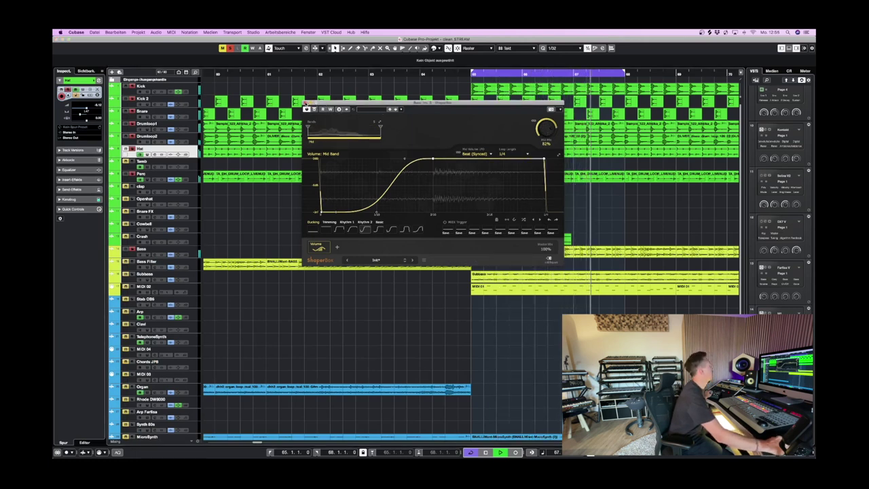
{"action": "key", "text": "super+w"}
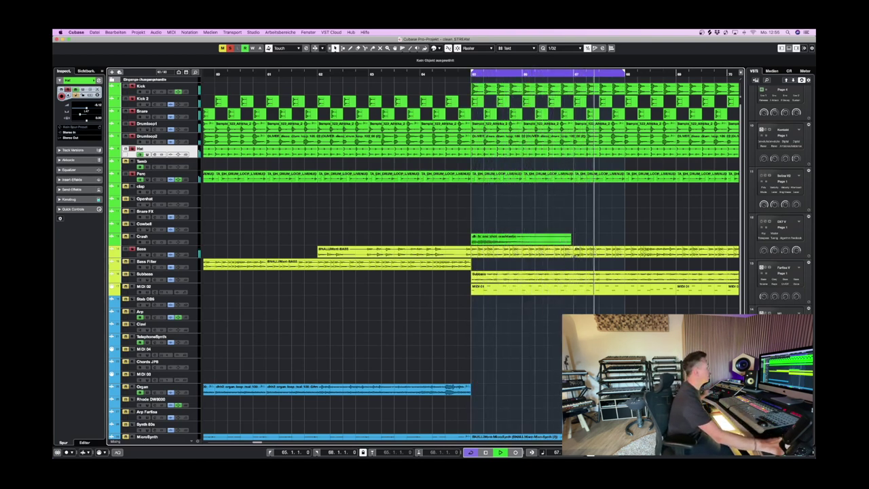
- Stop playback and reduce the soloed drum and bass tracks to the Bass track alone
{"action": "key", "text": "space"}
{"action": "key", "text": "g"}
{"action": "key", "text": "g"}
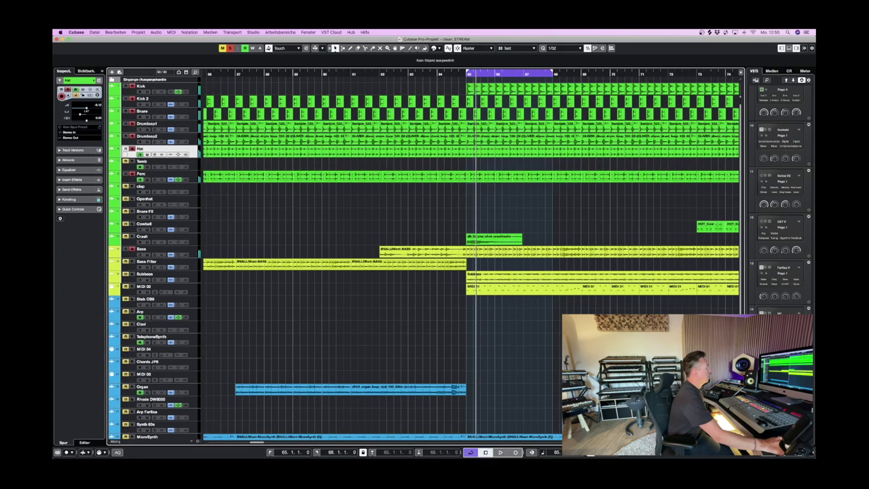
{"action": "key", "text": "s"}
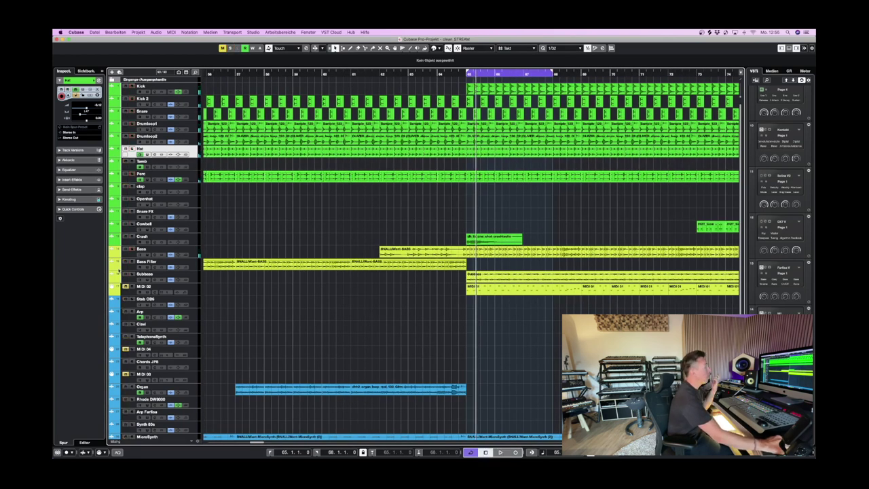
{"action": "left_click", "coordinate": [130, 250]}
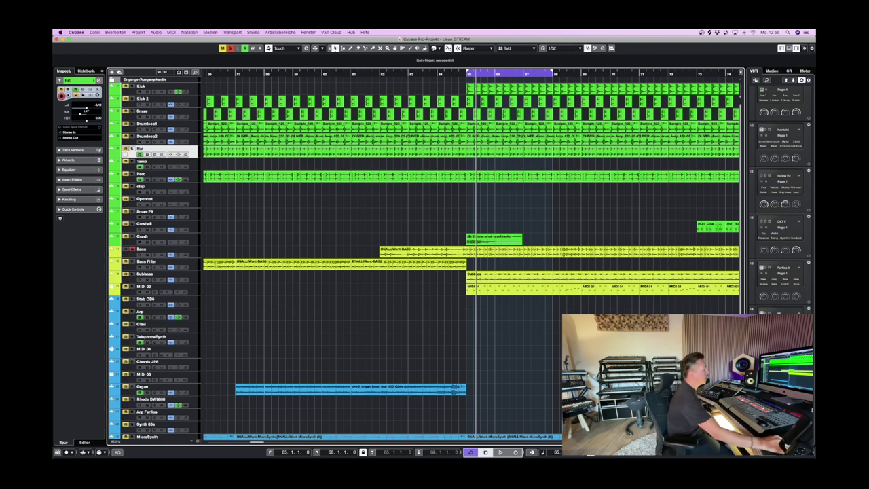
- Solo the Subbass track and view the notes of the MIDI 02 track's event at bar 65 in the key editor
{"action": "scroll", "coordinate": [471, 253], "scroll_direction": "right", "scroll_amount": 1}
{"action": "left_click", "coordinate": [510, 291]}
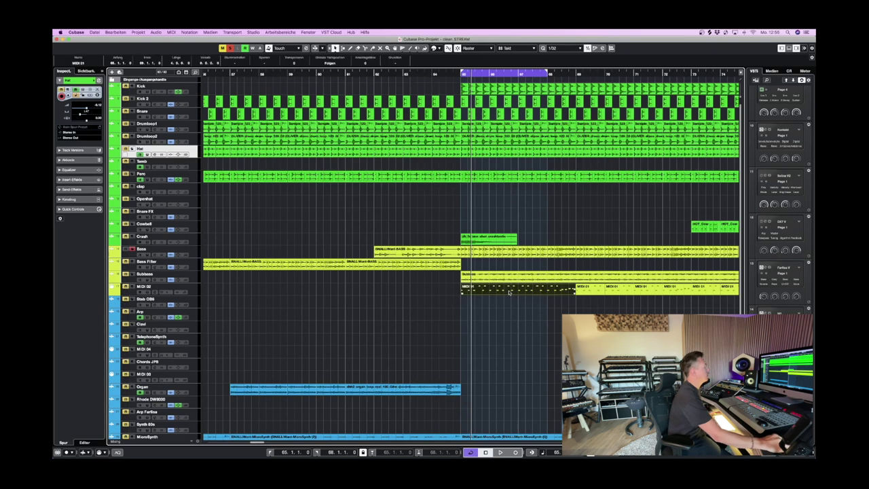
{"action": "left_click", "coordinate": [129, 273]}
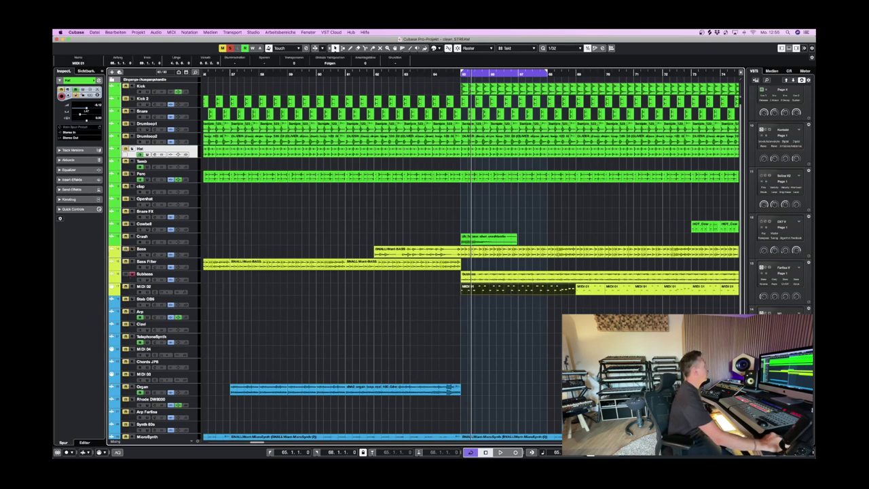
{"action": "key", "text": "h"}
{"action": "key", "text": "h"}
{"action": "key", "text": "g"}
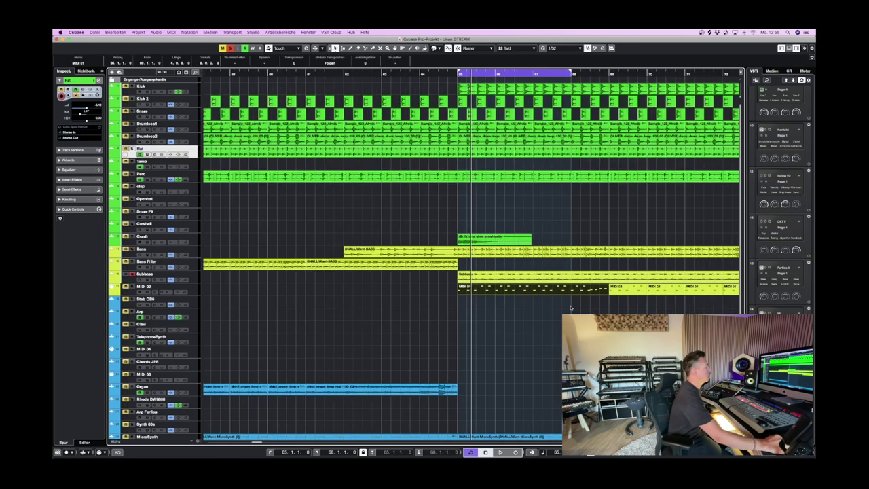
{"action": "double_click", "coordinate": [560, 291]}
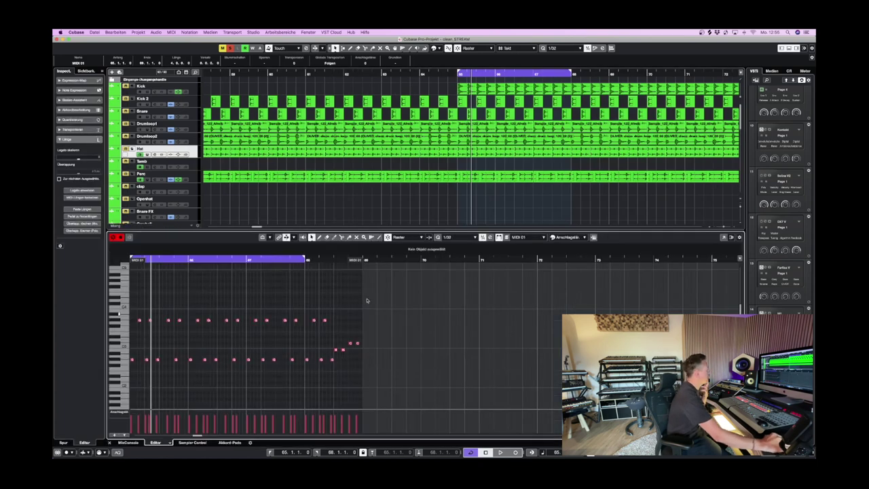
{"action": "key", "text": "Return"}
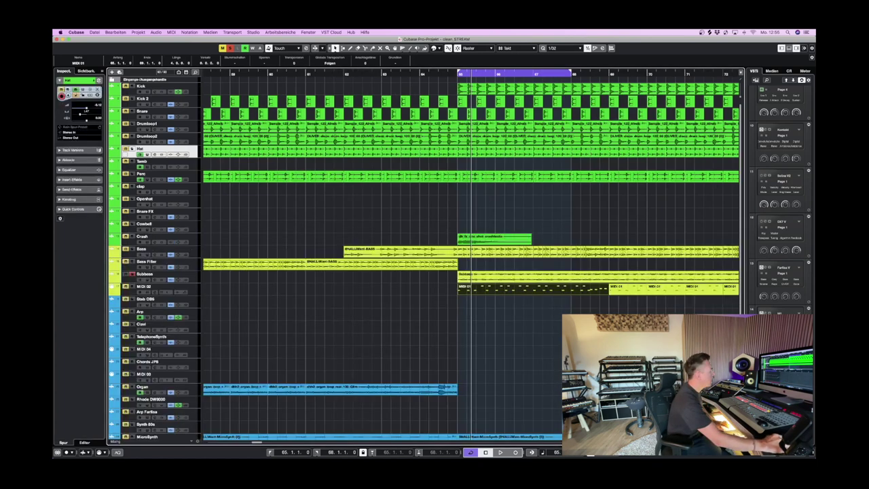
- Open the MIDI 02 track's SubBoomBass instrument, move its window clear of the bass tracks, and audition the track in solo
{"action": "left_click", "coordinate": [196, 290]}
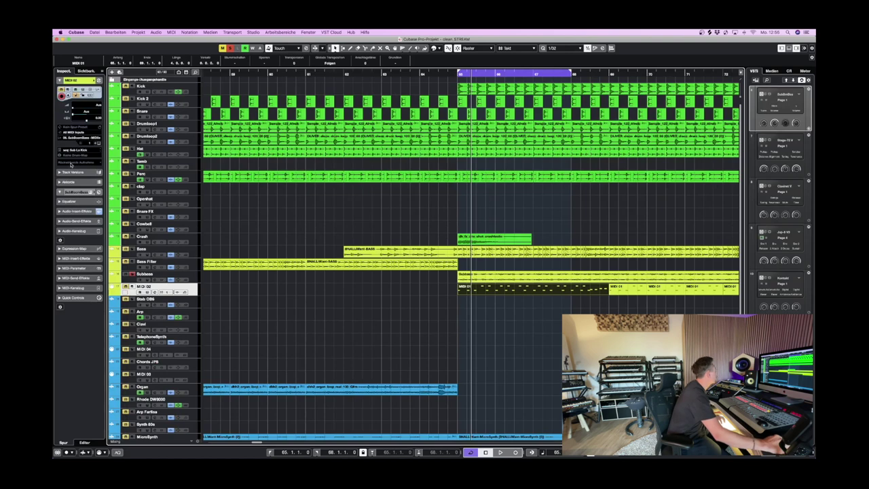
{"action": "left_click", "coordinate": [97, 144]}
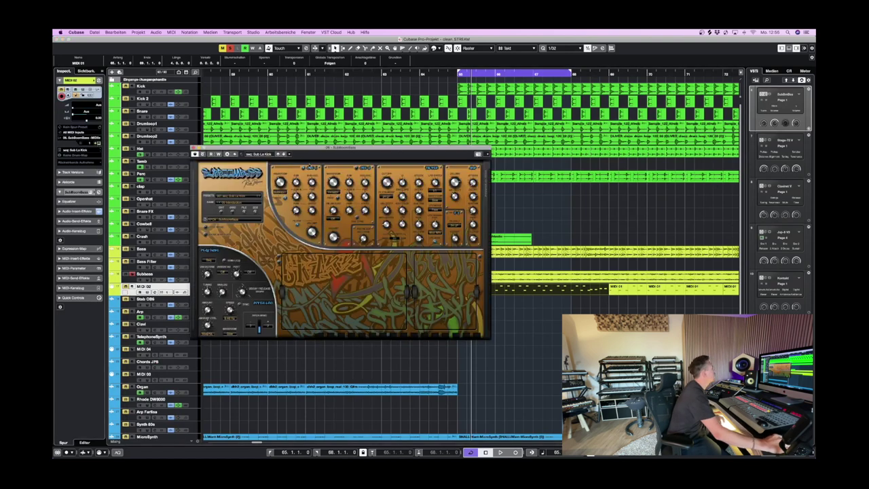
{"action": "left_click_drag", "start_coordinate": [283, 147], "coordinate": [527, 99]}
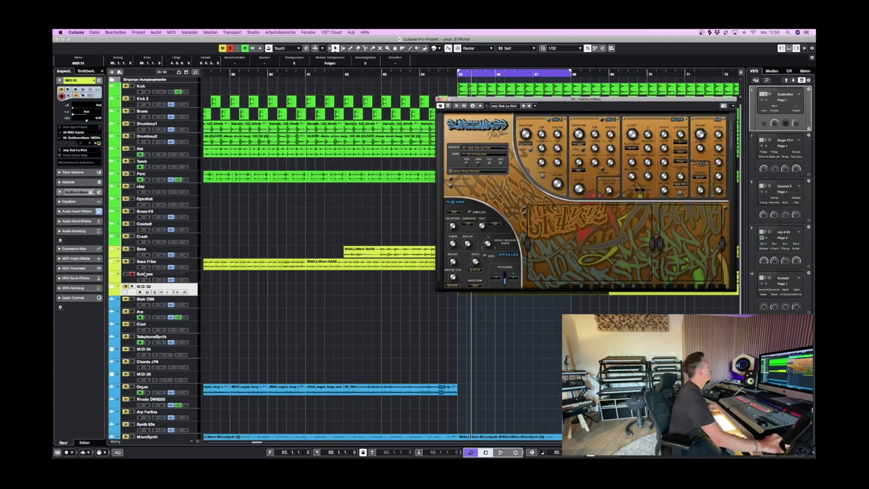
{"action": "key", "text": "space"}
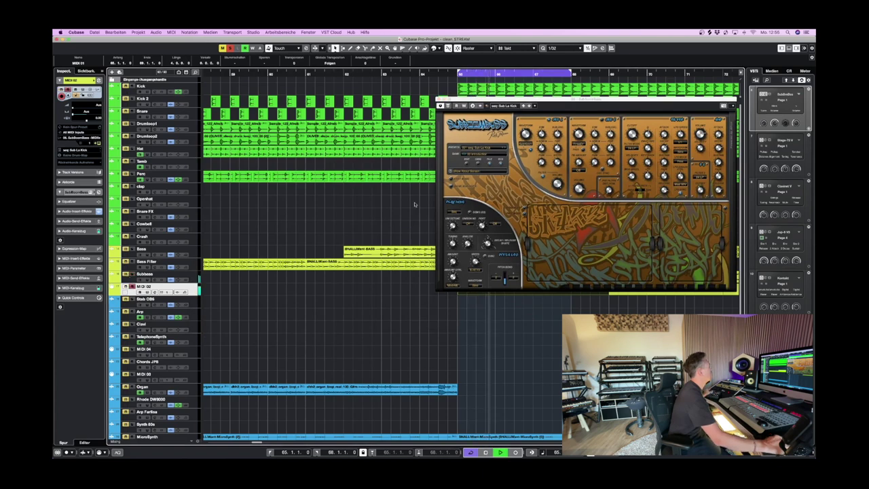
{"action": "left_click_drag", "start_coordinate": [463, 106], "coordinate": [258, 88]}
{"action": "left_click_drag", "start_coordinate": [365, 89], "coordinate": [324, 54]}
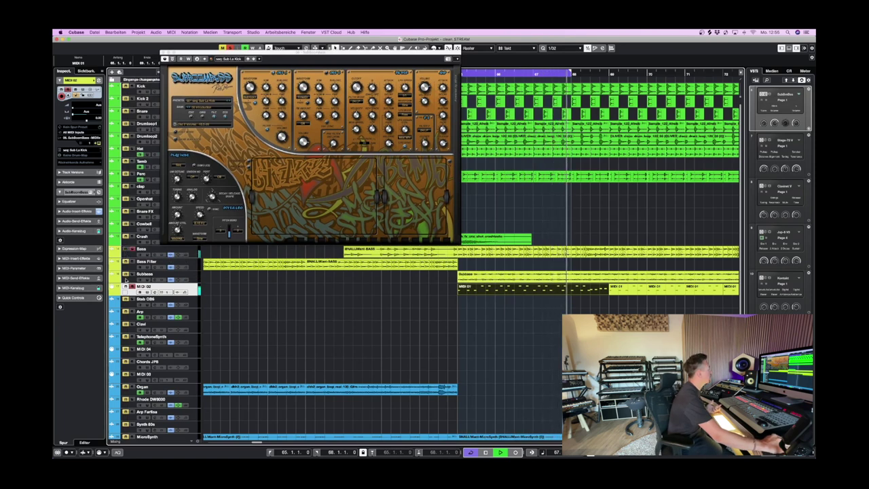
{"action": "key", "text": "space"}
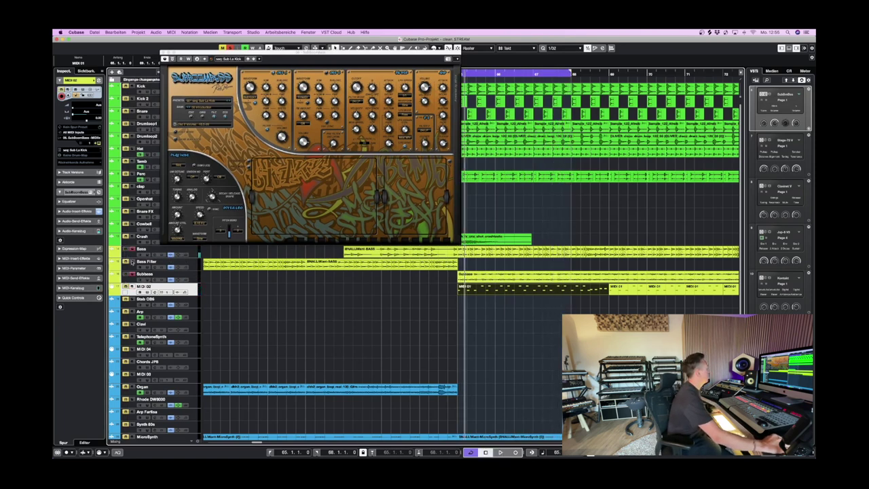
- Audition the Bass and Subbass tracks soloed together in cycle playback, and close the SubBoomBass window
{"action": "key", "text": "space"}
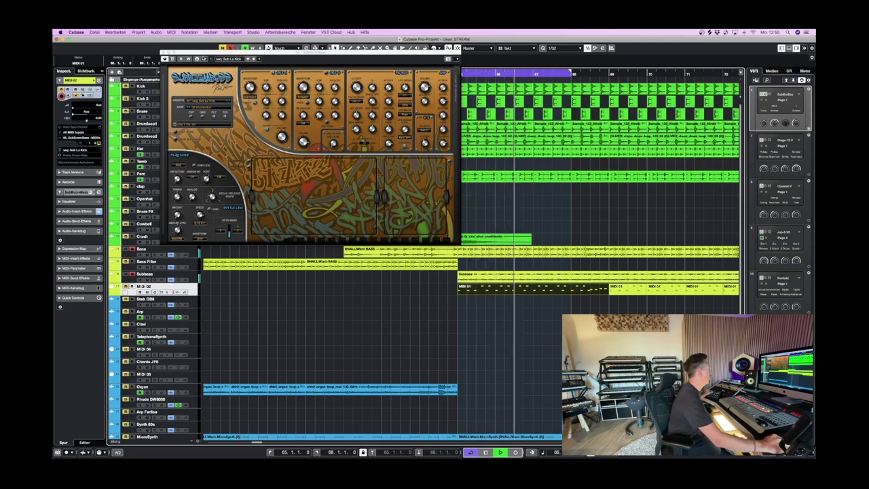
{"action": "left_click", "coordinate": [163, 57]}
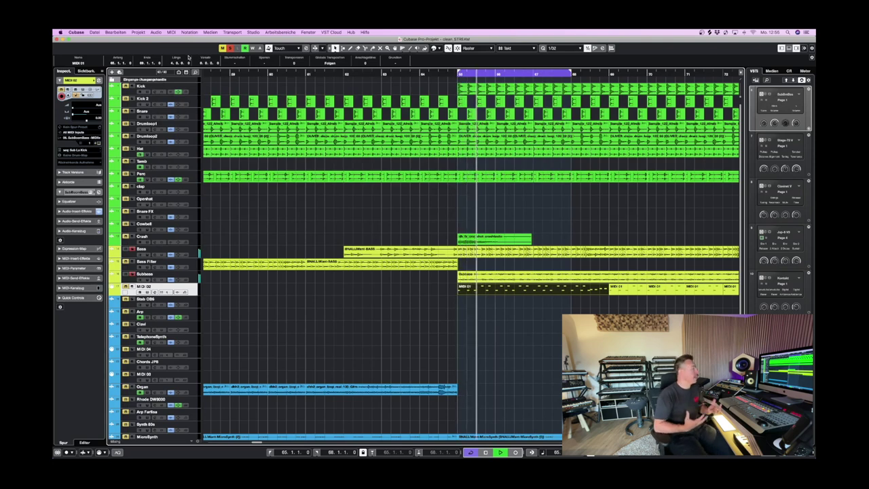
{"action": "key", "text": "space"}
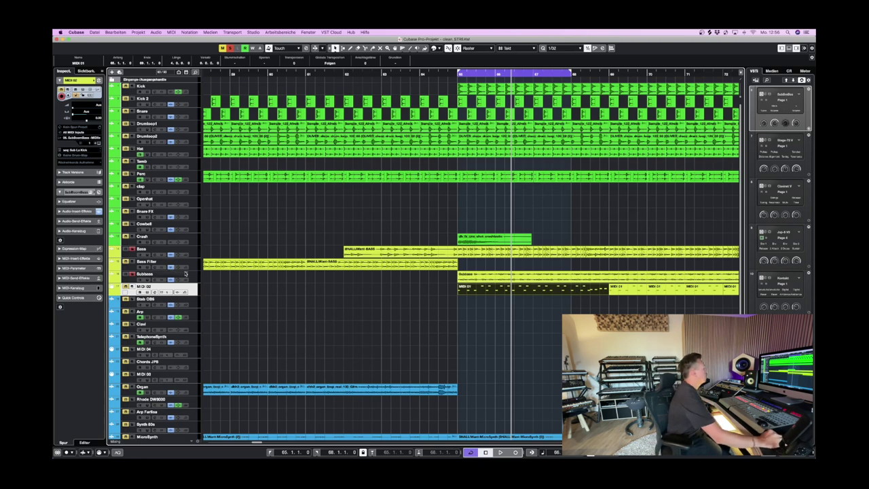
- Select the Subbass track and open its channel's CLA Bass insert from the mixer
{"action": "left_click", "coordinate": [190, 275]}
{"action": "key", "text": "F3"}
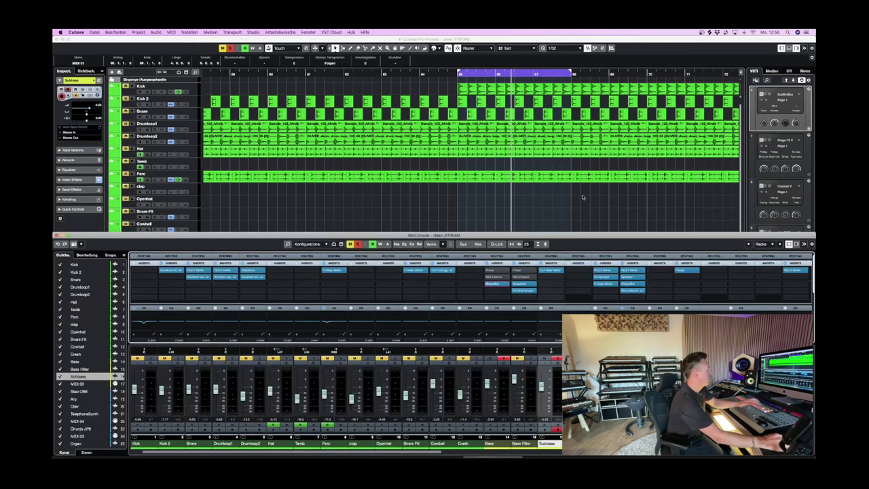
{"action": "left_click", "coordinate": [547, 272]}
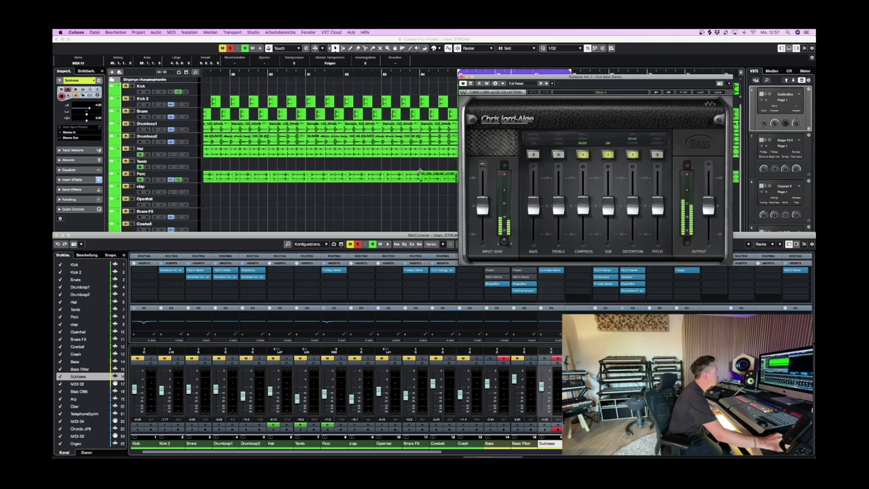
- Move the CLA Bass window clear of the arrangement from bar 65 and close the mixer while the soloed bass tracks play
{"action": "left_click_drag", "start_coordinate": [552, 79], "coordinate": [314, 119]}
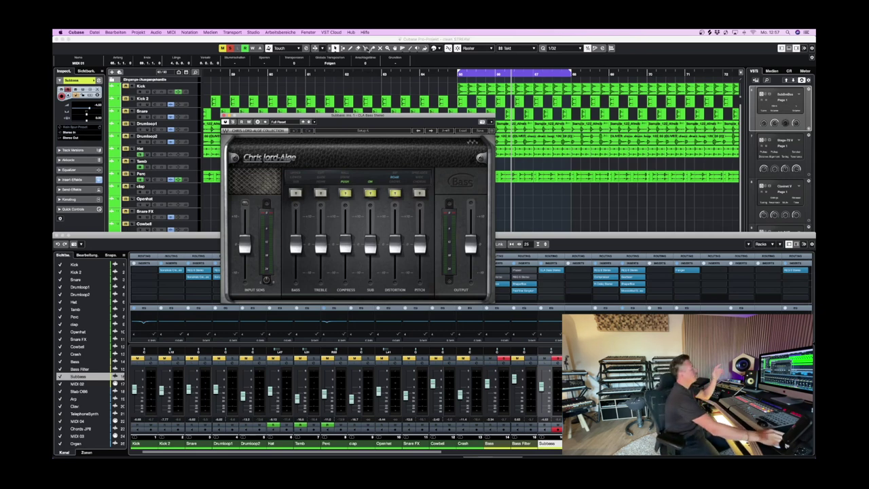
{"action": "left_click_drag", "start_coordinate": [354, 115], "coordinate": [346, 112]}
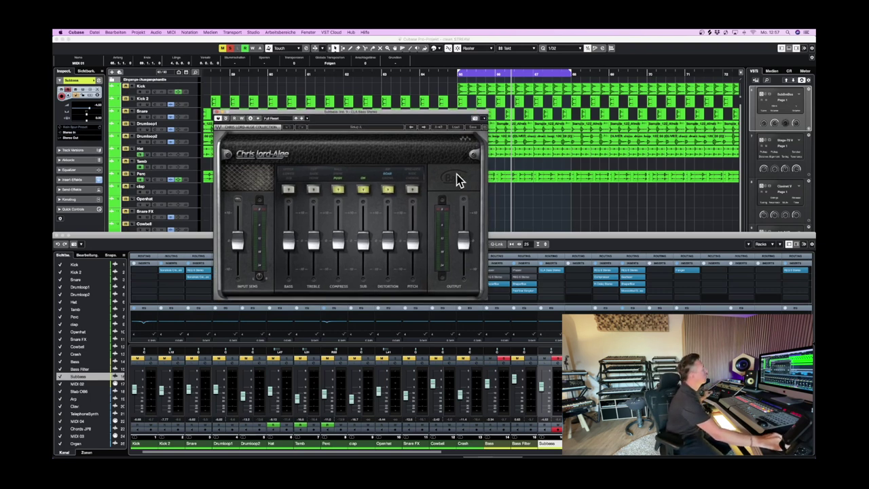
{"action": "left_click_drag", "start_coordinate": [342, 110], "coordinate": [375, 109]}
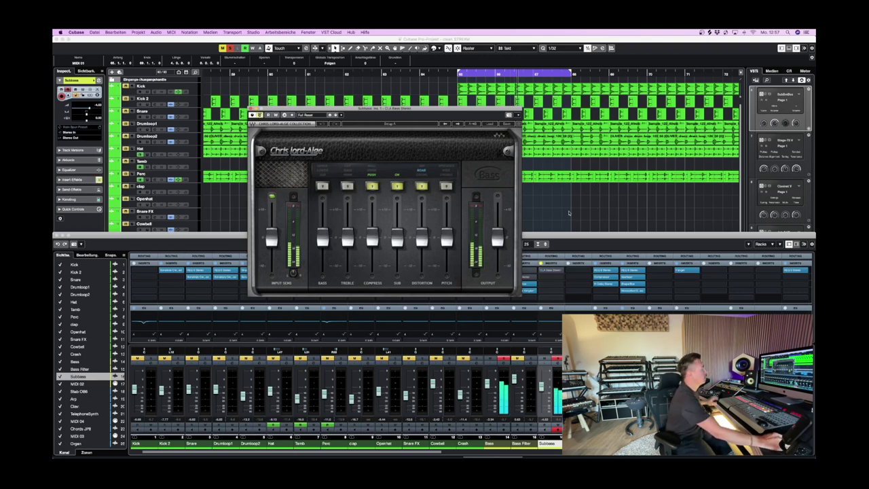
{"action": "left_click_drag", "start_coordinate": [355, 110], "coordinate": [338, 103]}
{"action": "left_click", "coordinate": [56, 236]}
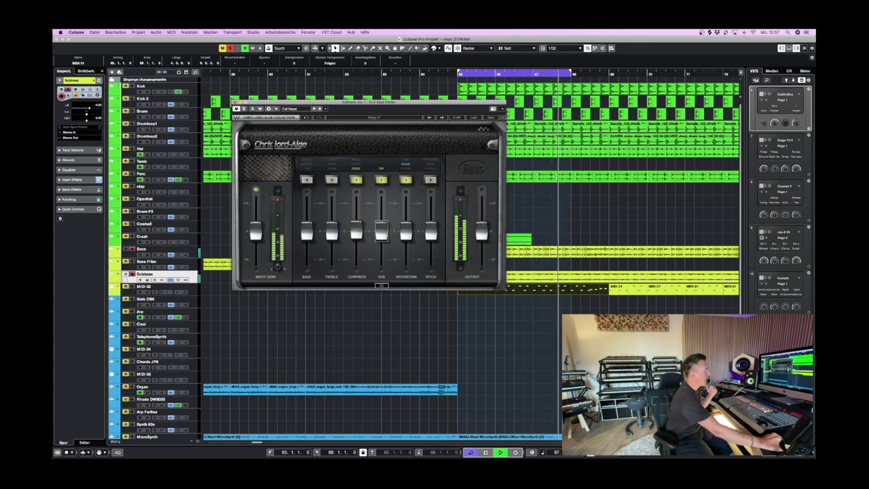
- Raise CLA Bass's Sub and Distortion faders slightly and lower its Pitch fader slightly while listening to the cycle
{"action": "mouse_move", "coordinate": [381, 231]}
{"action": "left_mouse_down"}
{"action": "mouse_move", "coordinate": [381, 202]}
{"action": "mouse_move", "coordinate": [381, 230]}
{"action": "left_mouse_up"}
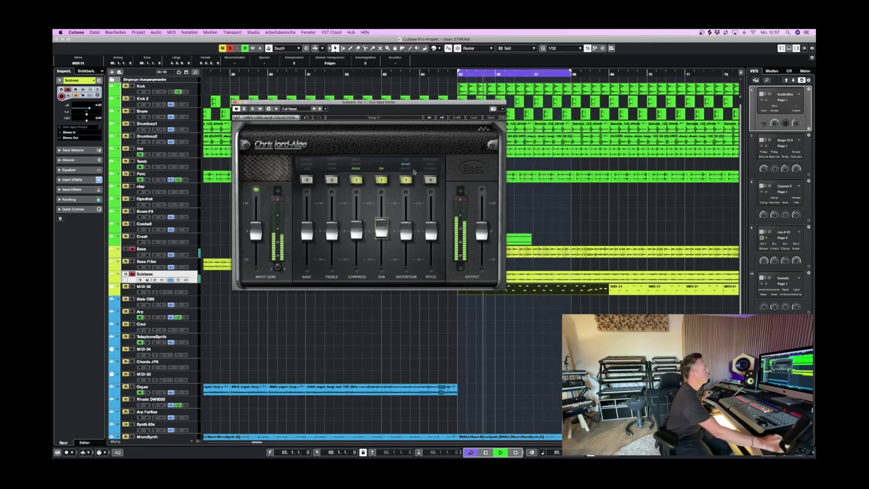
{"action": "left_click", "coordinate": [431, 180]}
{"action": "mouse_move", "coordinate": [430, 232]}
{"action": "left_mouse_down"}
{"action": "mouse_move", "coordinate": [430, 223]}
{"action": "mouse_move", "coordinate": [431, 232]}
{"action": "left_mouse_up"}
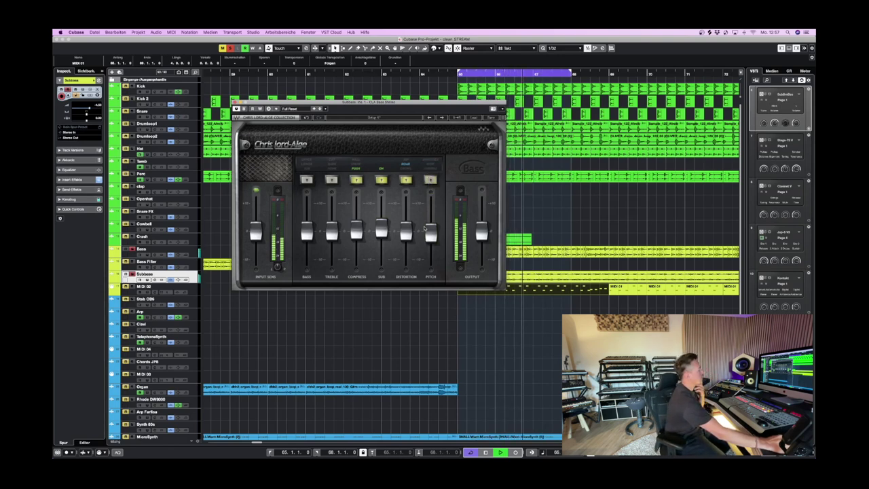
{"action": "left_click_drag", "start_coordinate": [408, 242], "coordinate": [408, 235]}
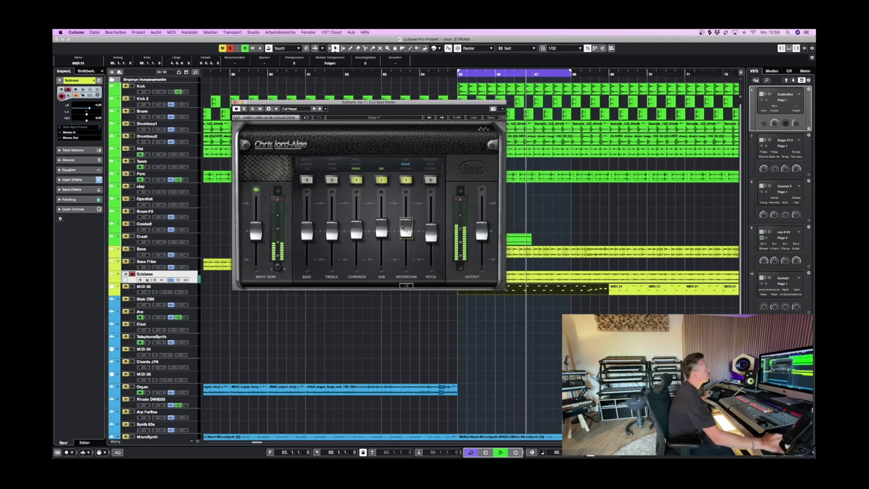
- Close the CLA Bass window, turn off the track solos, and extend the playing cycle range to bar 69
{"action": "left_click", "coordinate": [127, 250]}
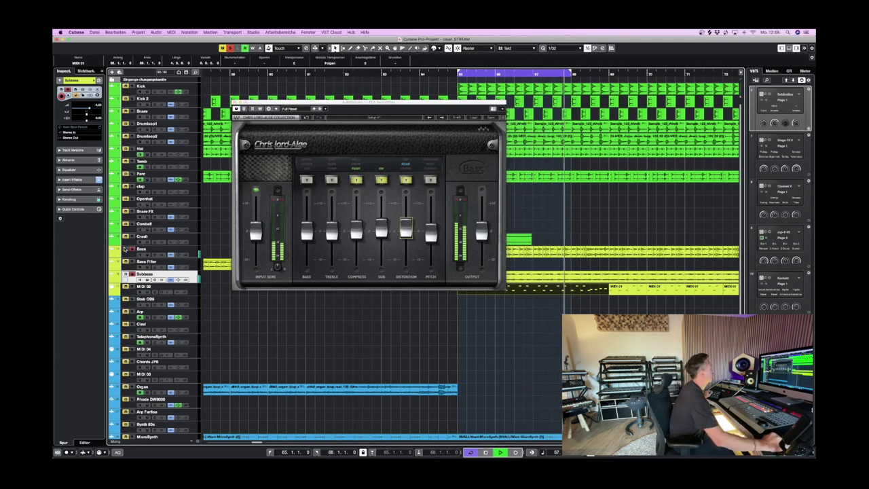
{"action": "key", "text": "super+w"}
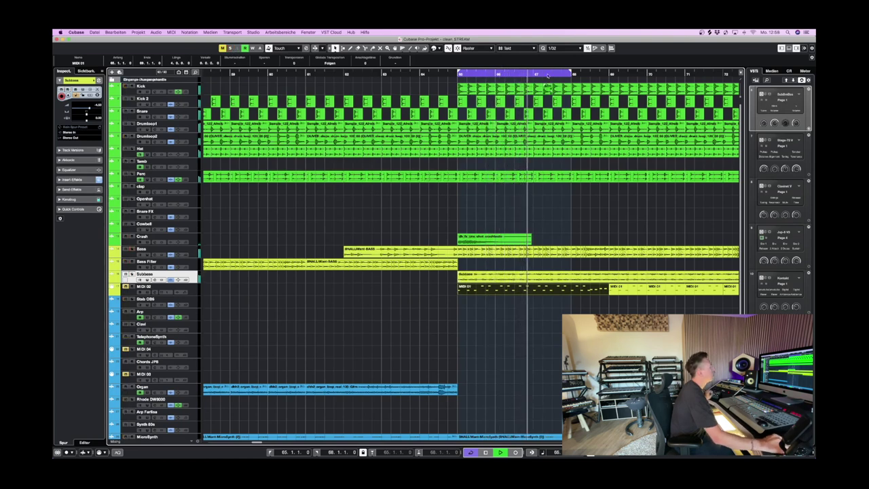
{"action": "left_click", "coordinate": [606, 74], "text": "alt"}
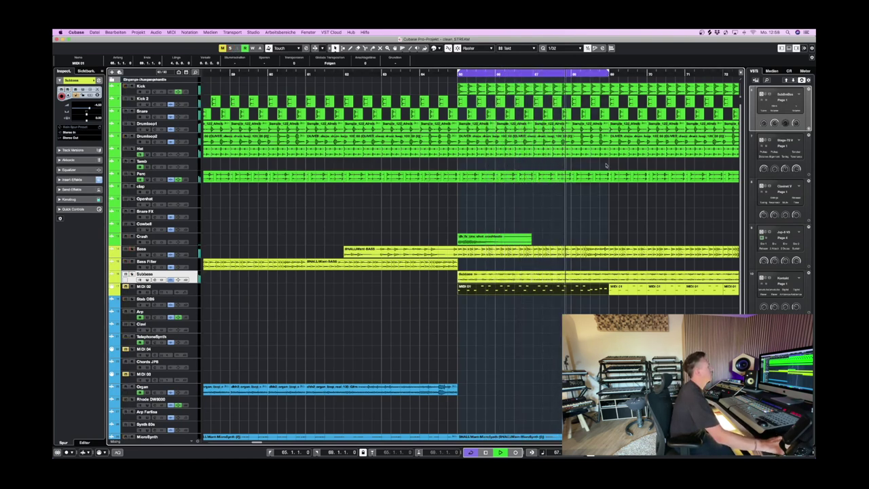
- Select the MicroSynth event at bar 65 and audition the cycle with all tracks playing
{"action": "scroll", "coordinate": [611, 218], "scroll_direction": "down", "scroll_amount": 5}
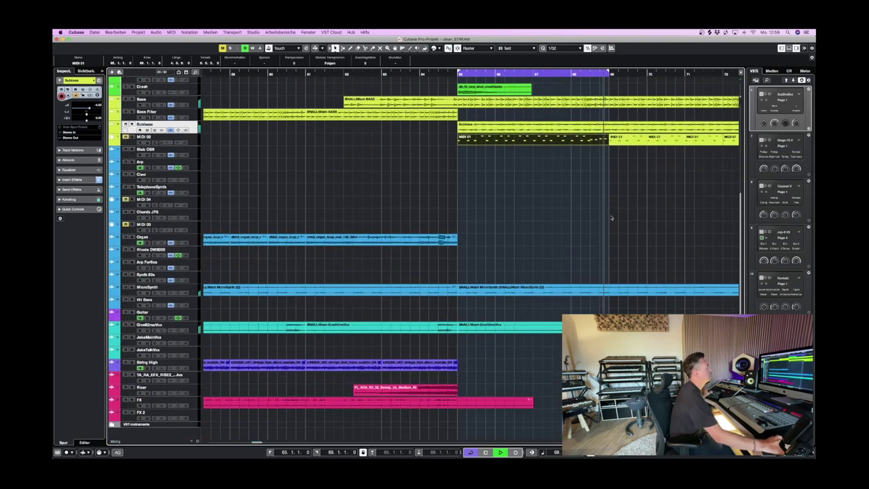
{"action": "key", "text": "space"}
{"action": "left_click", "coordinate": [461, 289]}
{"action": "key", "text": "space"}
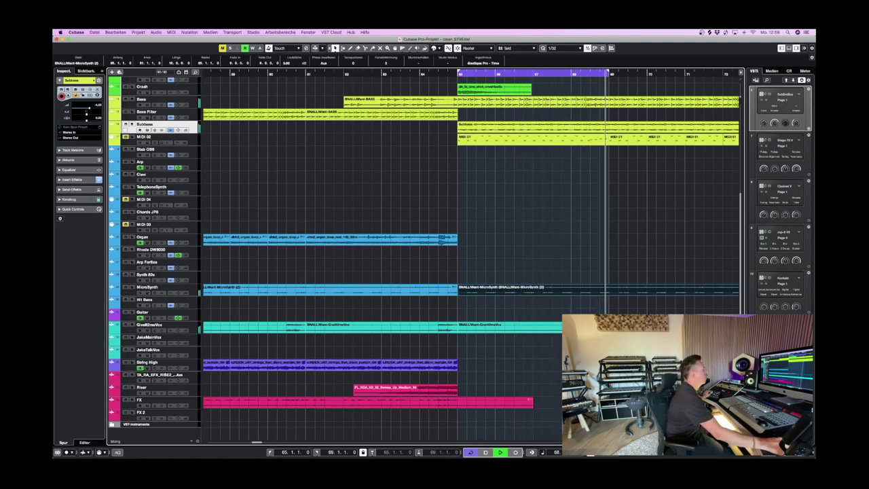
- Zoom the arrangement out horizontally, audition the GiveIt2meVox vocal track in solo, and stop playback
{"action": "key", "text": "g"}
{"action": "key", "text": "g"}
{"action": "key", "text": "g"}
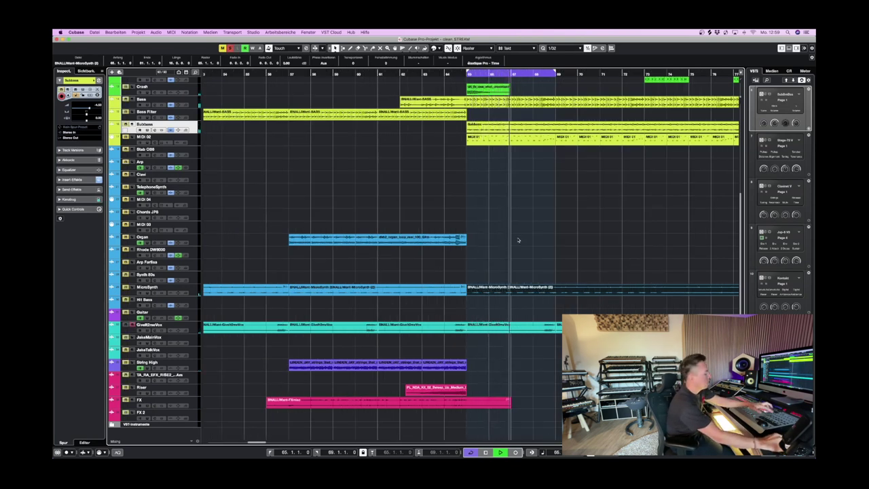
{"action": "key", "text": "space"}
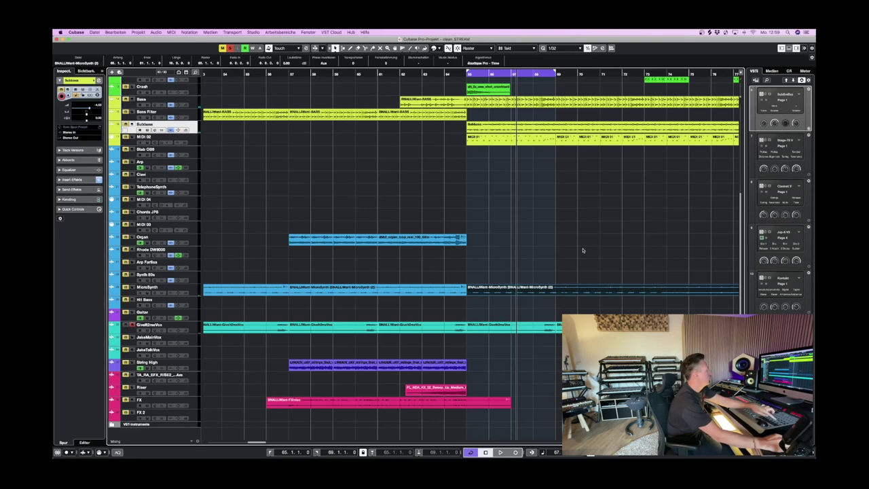
- Bypass the Subbass channel's CLA Bass insert from the mixer and resume playback with its plug-in window in view
{"action": "key", "text": "F3"}
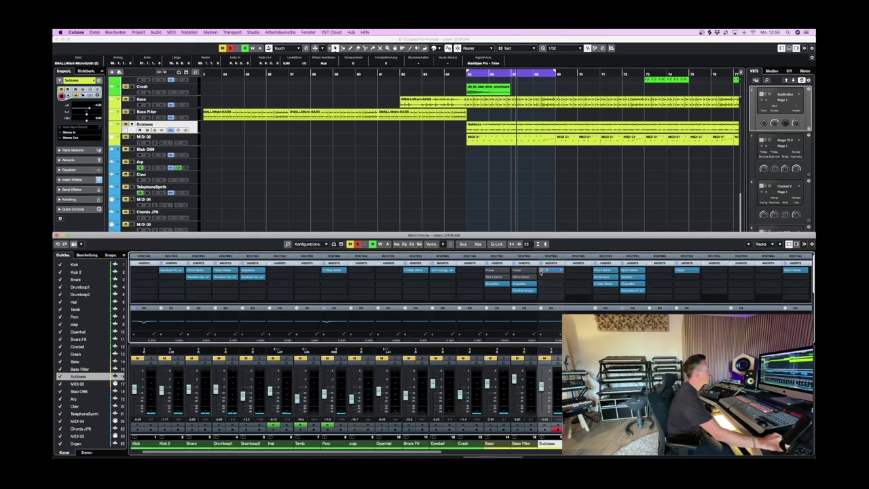
{"action": "left_click", "coordinate": [547, 270]}
{"action": "key", "text": "space"}
{"action": "key", "text": "F3"}
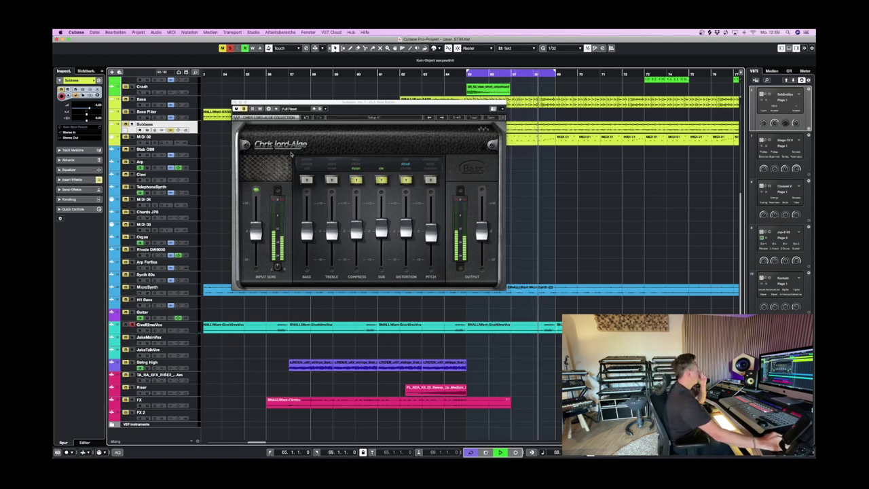
- Select the GiveIt2meVox track, close CLA Bass, and load CLA Vocals Stereo into the first insert slot of the vocal's mixer channel
{"action": "left_click", "coordinate": [194, 329]}
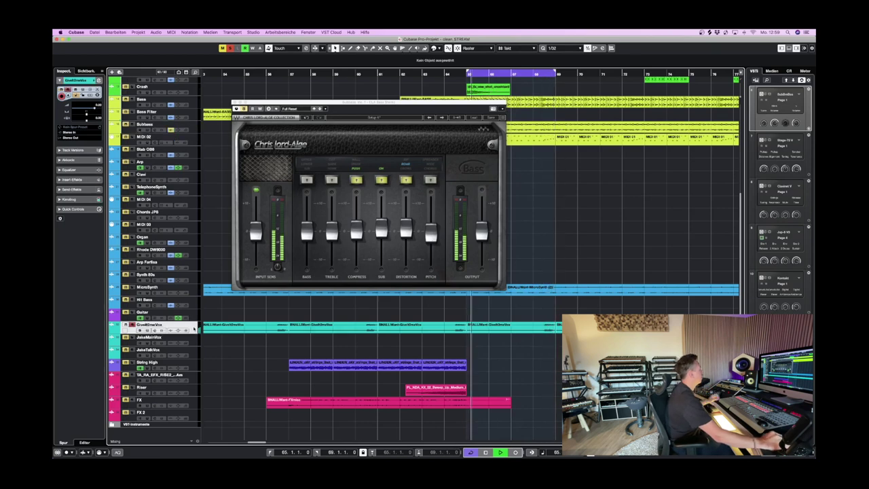
{"action": "key", "text": "super+w"}
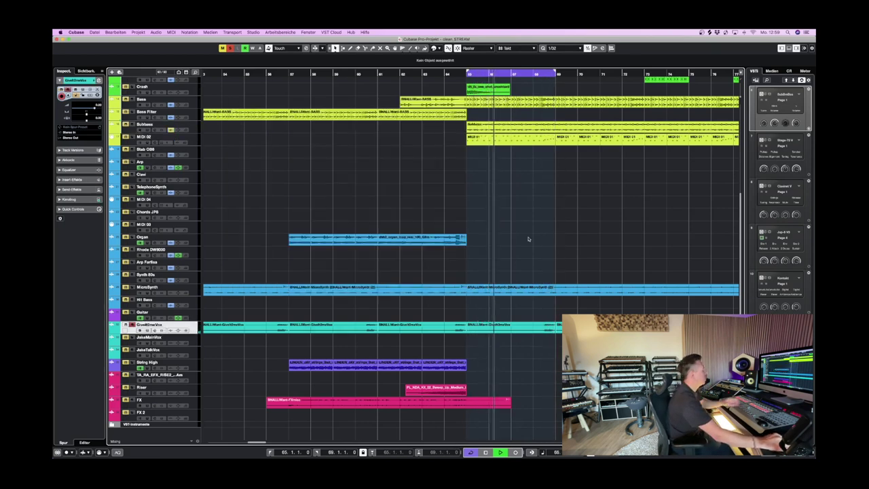
{"action": "key", "text": "alt+F3"}
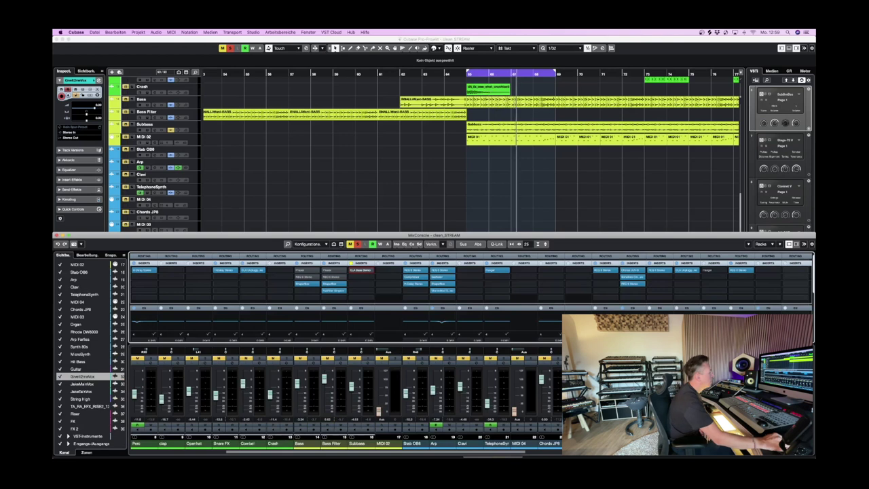
{"action": "left_click_drag", "start_coordinate": [515, 453], "coordinate": [568, 456]}
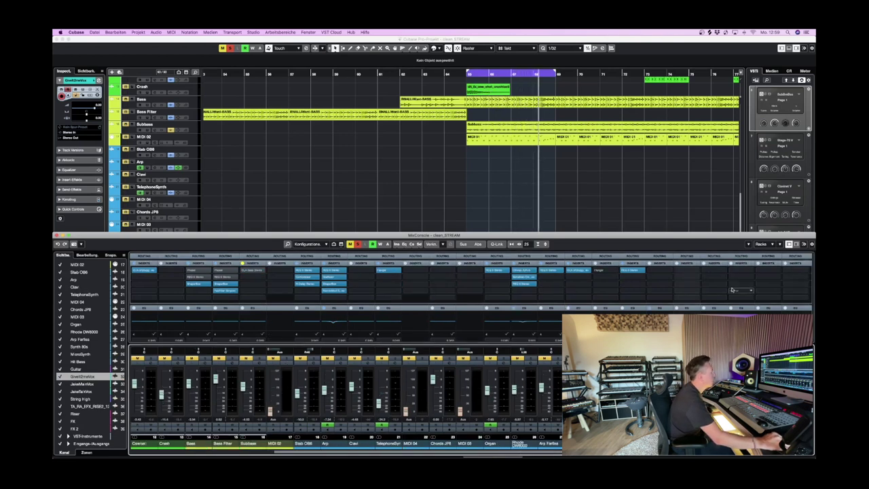
{"action": "left_click", "coordinate": [680, 271]}
{"action": "type", "text": "cla"}
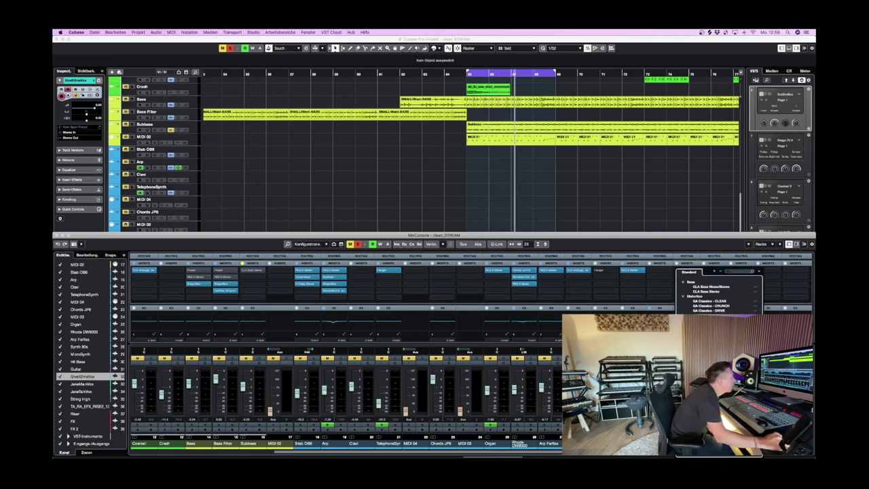
{"action": "key", "text": "Return"}
{"action": "key", "text": "F3"}
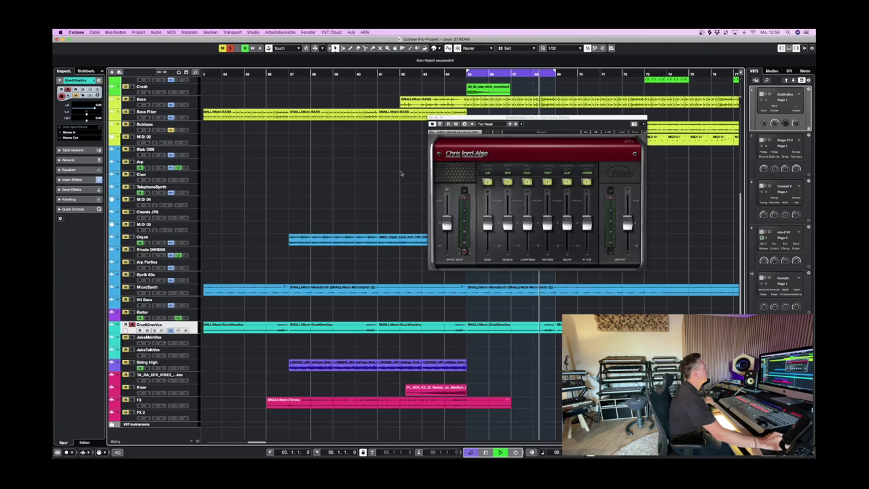
- Move the CLA Vocals window clear of the section from bar 65, audition the vocal through it, and close the window
{"action": "left_click_drag", "start_coordinate": [478, 120], "coordinate": [310, 135]}
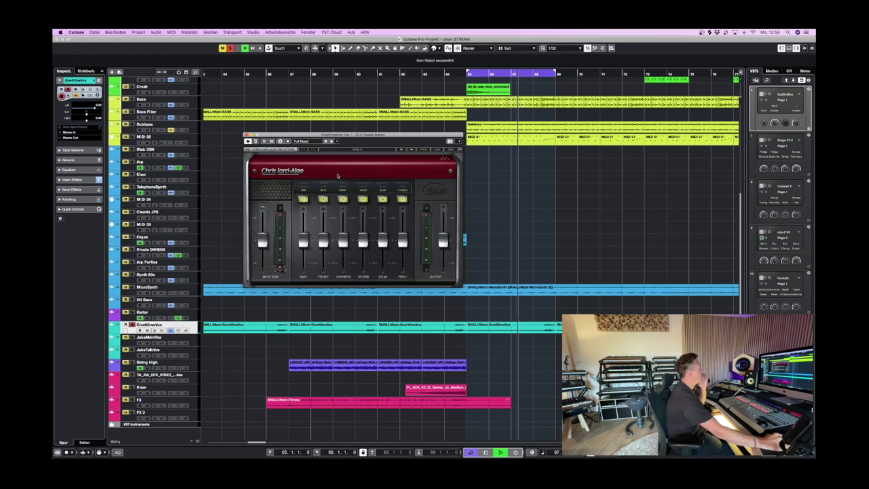
{"action": "left_click_drag", "start_coordinate": [340, 138], "coordinate": [327, 128]}
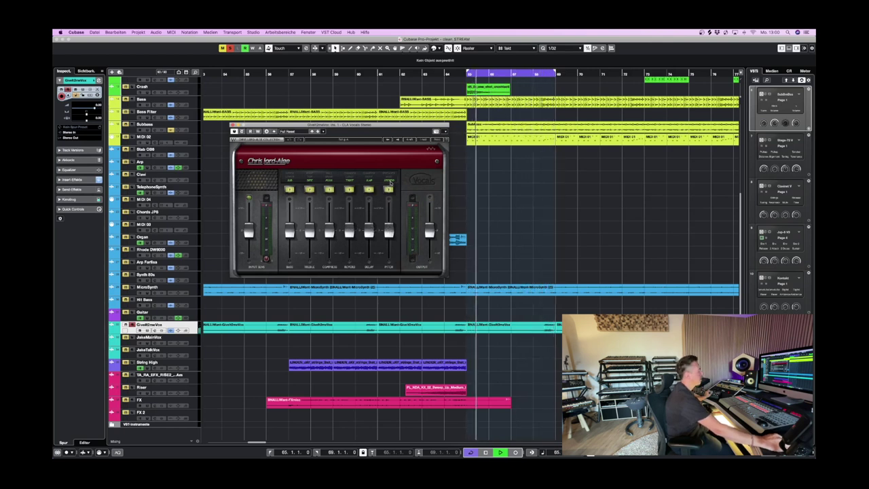
{"action": "key", "text": "Escape"}
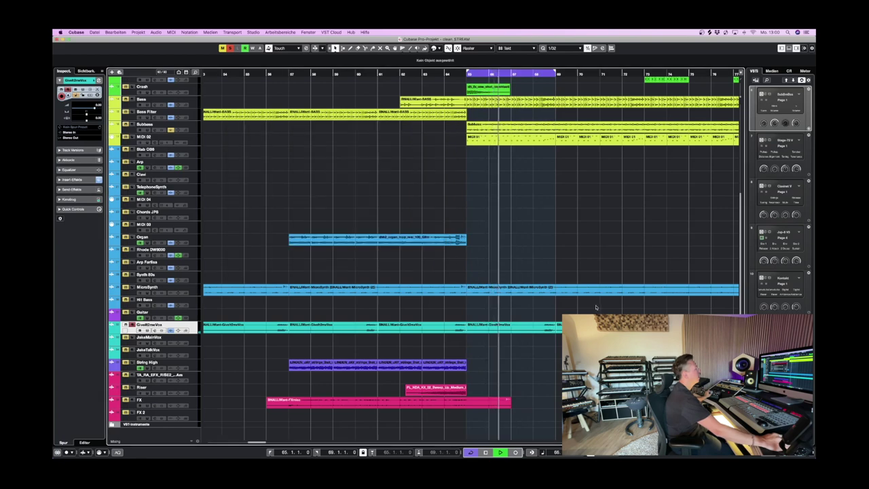
- Bypass the vocal channel's CLA Vocals insert in the mixer and return to the arrangement
{"action": "scroll", "coordinate": [548, 334], "scroll_direction": "right", "scroll_amount": 3}
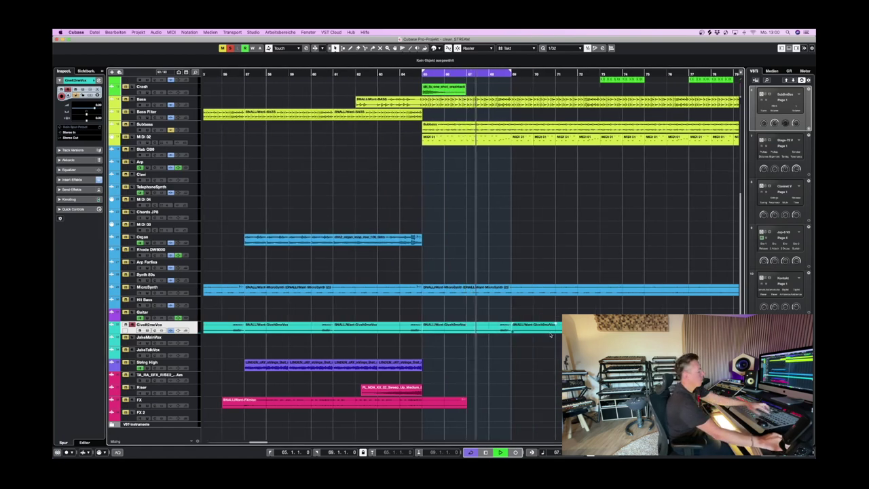
{"action": "key", "text": "F3"}
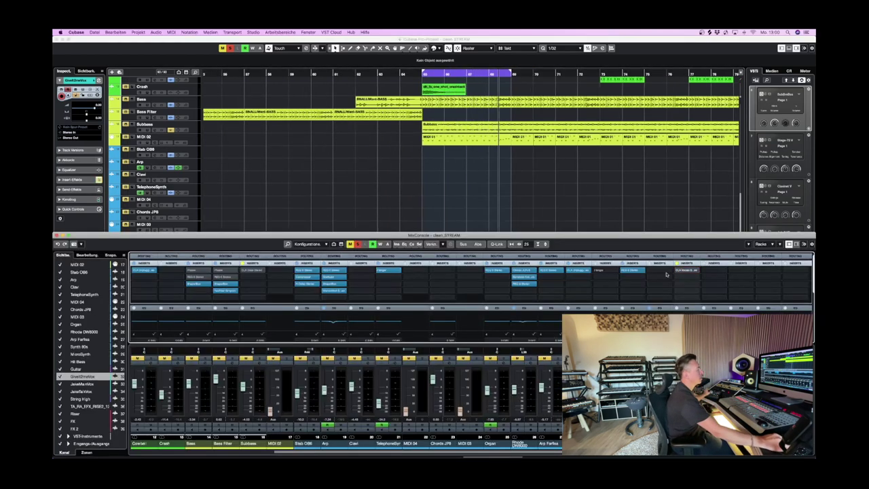
{"action": "key", "text": "F3"}
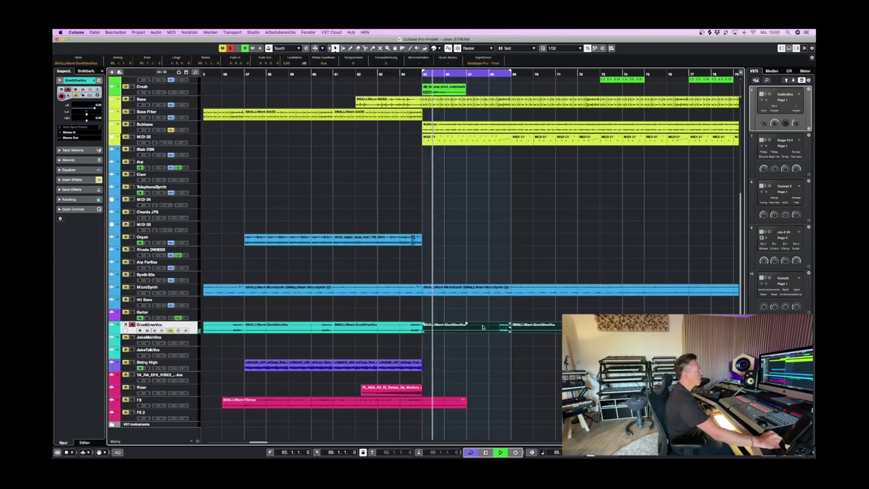
- Select the two GiveIt2meVox events at bars 65 and 69, set the cycle range to bars 65–73, and stop playback
{"action": "left_click", "coordinate": [483, 328]}
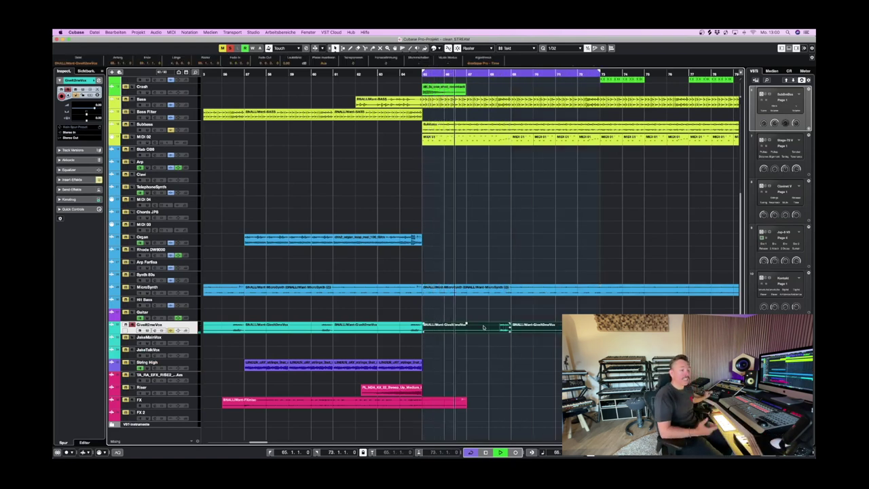
{"action": "key", "text": "space"}
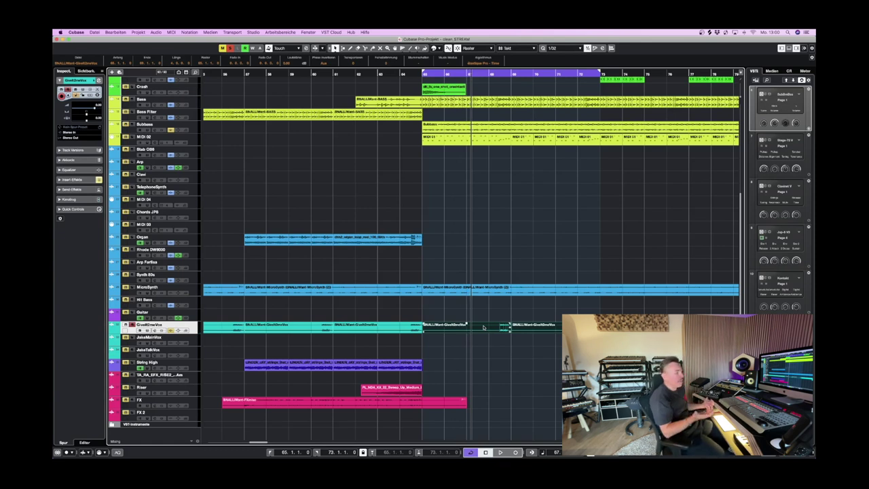
{"action": "scroll", "coordinate": [483, 327], "scroll_direction": "right", "scroll_amount": 3}
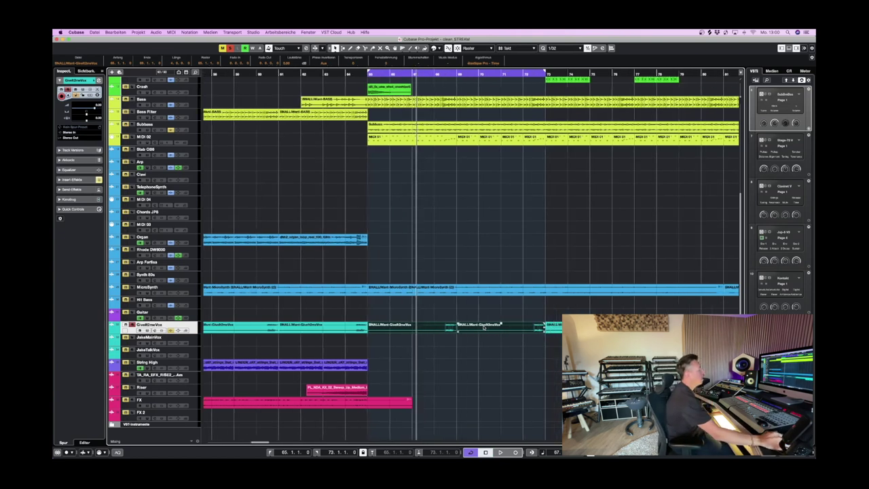
{"action": "left_click_drag", "start_coordinate": [404, 328], "coordinate": [492, 329]}
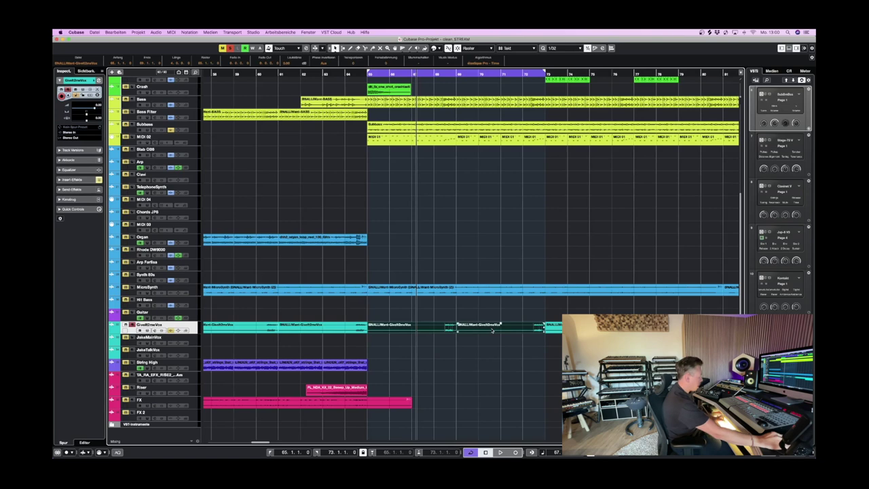
- Review the vocal channel's inserts in the mixer, close it, and play the soloed vocal from bar 65
{"action": "key", "text": "F3"}
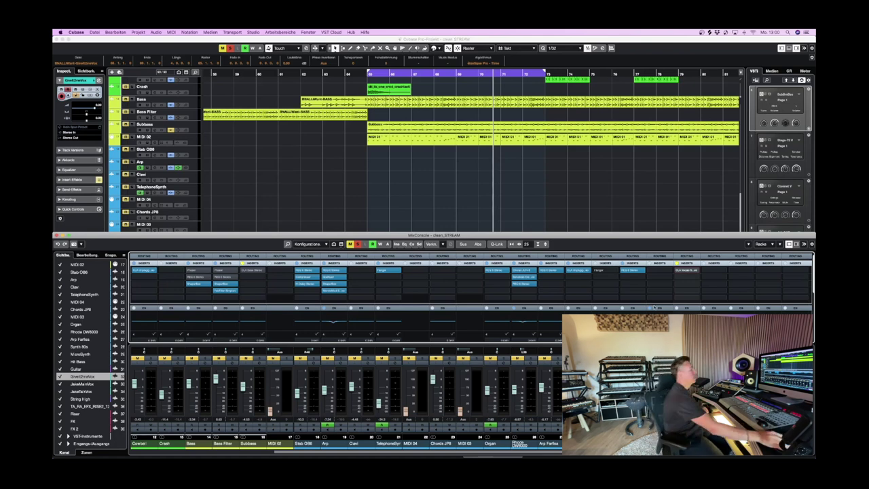
{"action": "key", "text": "F3"}
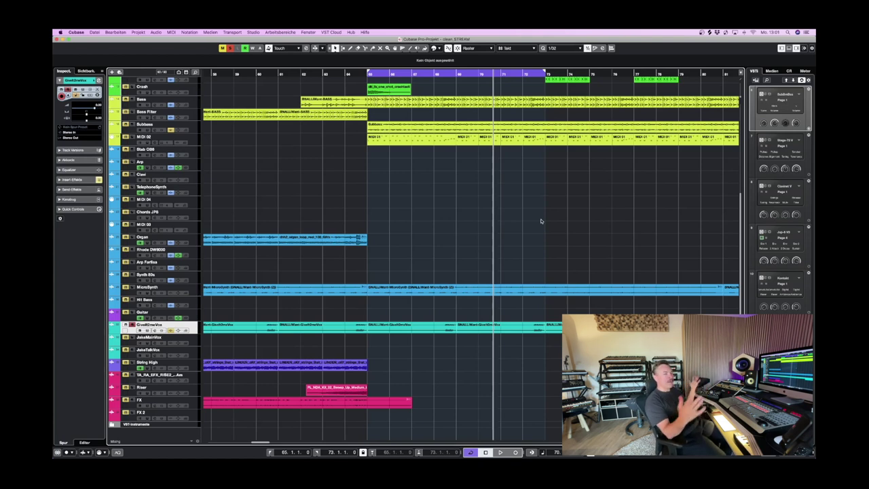
{"action": "key", "text": "space"}
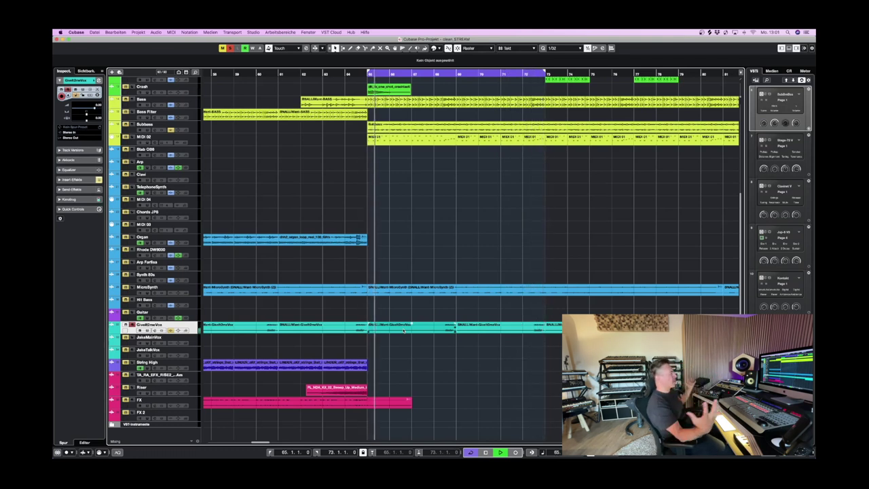
- Stop the vocal playback, take the vocal out of solo, and audition the full mix in the cycle from bar 65
{"action": "key", "text": "space"}
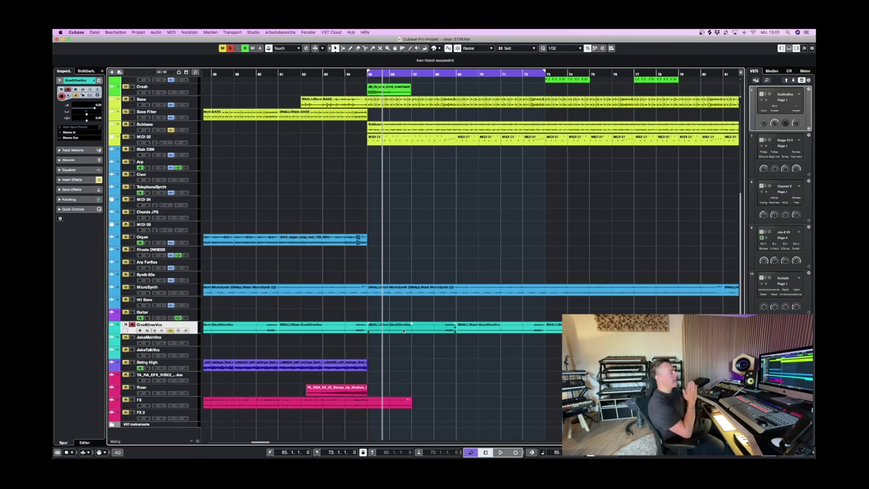
{"action": "scroll", "coordinate": [236, 94], "scroll_direction": "up", "scroll_amount": 5}
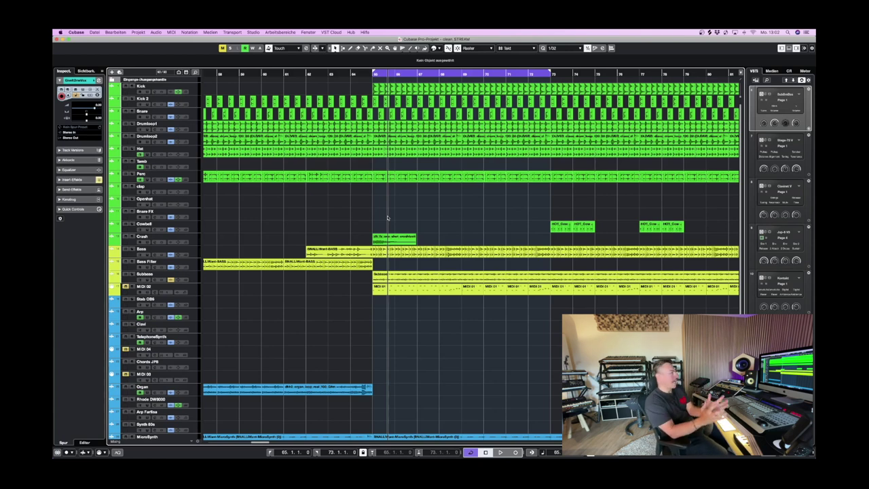
{"action": "scroll", "coordinate": [454, 182], "scroll_direction": "down", "scroll_amount": 10}
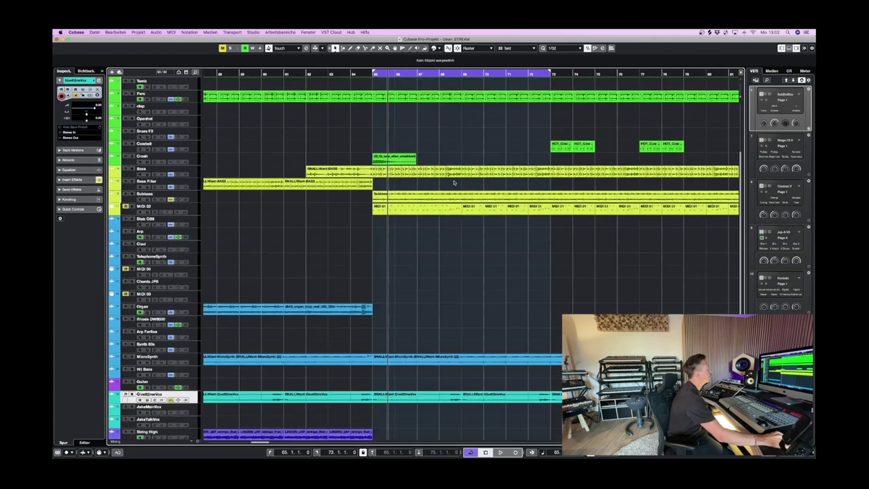
{"action": "key", "text": "space"}
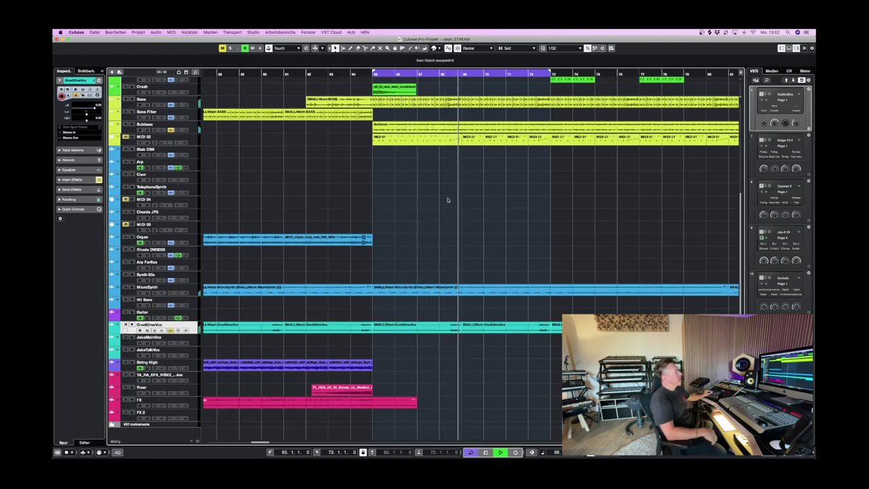
{"action": "scroll", "coordinate": [528, 197], "scroll_direction": "up", "scroll_amount": 5}
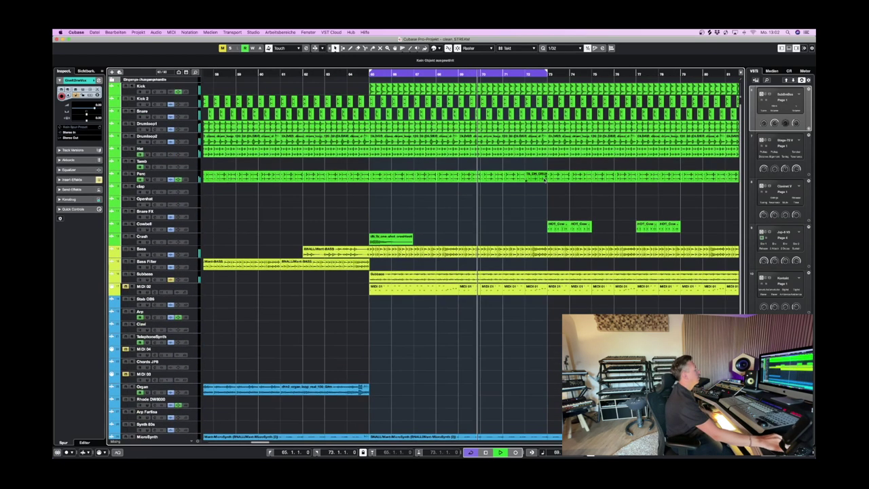
{"action": "scroll", "coordinate": [575, 190], "scroll_direction": "down", "scroll_amount": 5}
{"action": "scroll", "coordinate": [575, 191], "scroll_direction": "right", "scroll_amount": 10}
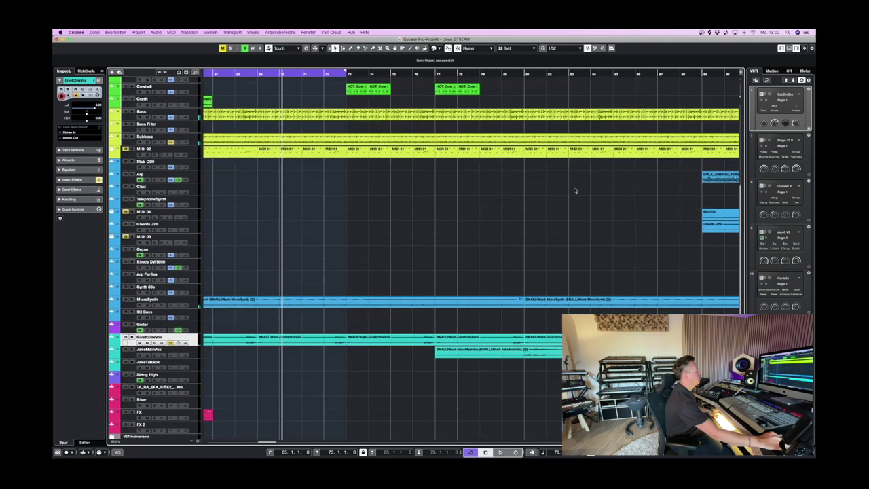
- Move playback ahead past the cycle range and audition the full arrangement up to the Arp entry at bar 89
{"action": "left_click", "coordinate": [480, 73]}
{"action": "key", "text": "space"}
{"action": "key", "text": "g"}
{"action": "key", "text": "g"}
{"action": "scroll", "coordinate": [501, 228], "scroll_direction": "right", "scroll_amount": 1}
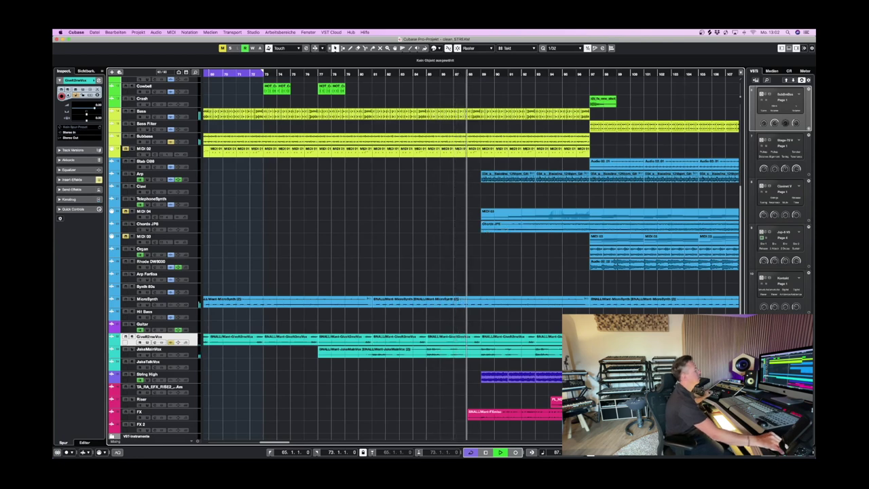
{"action": "key", "text": "h"}
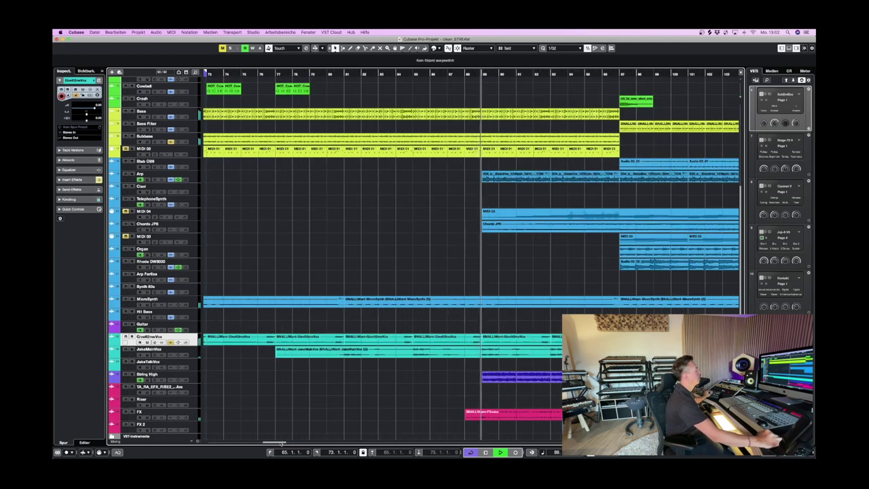
{"action": "scroll", "coordinate": [471, 258], "scroll_direction": "right", "scroll_amount": 5}
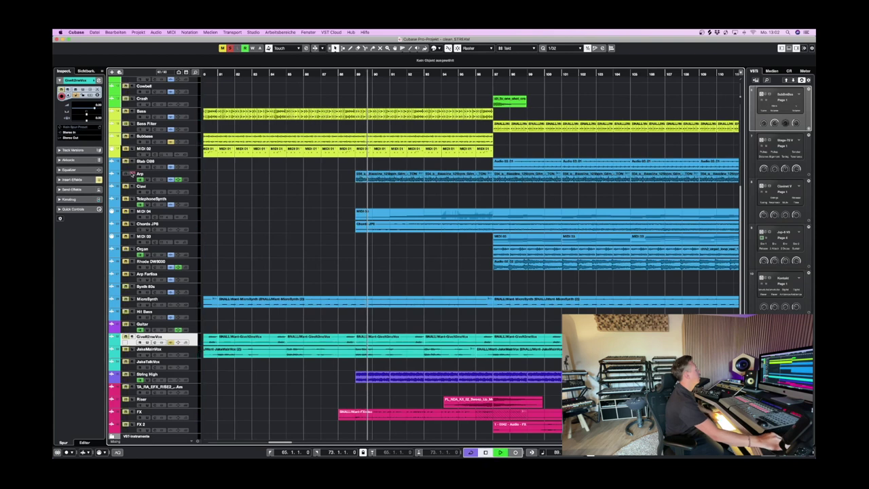
- Set the cycle range to the first Arp event at bar 89, audition it in solo, and show the mixer
{"action": "left_click", "coordinate": [400, 175]}
{"action": "key", "text": "p"}
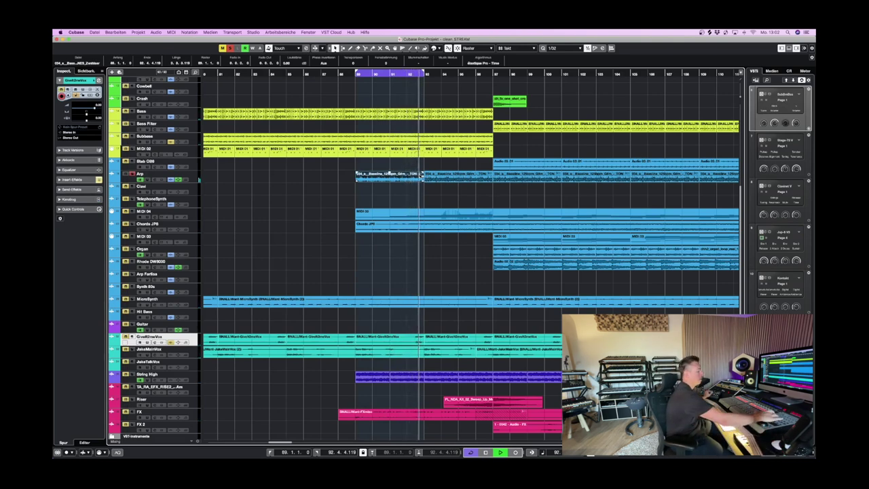
{"action": "key", "text": "F3"}
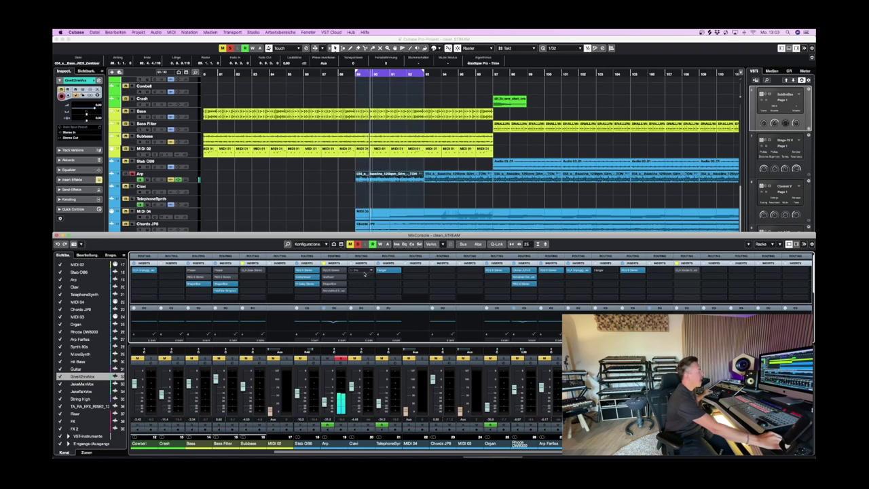
- Open the Arp channel's REQ 6 Stereo and GodFazer inserts one after another, switch both effects on, and close their windows
{"action": "left_click", "coordinate": [330, 270]}
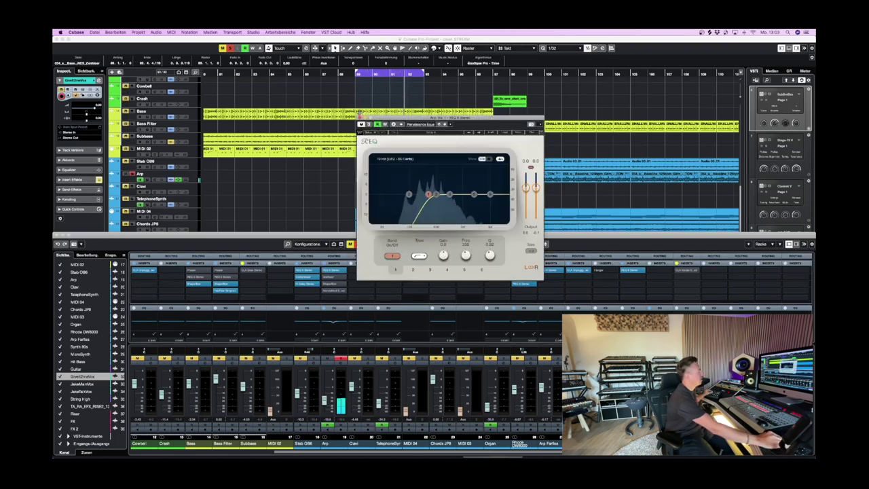
{"action": "left_click", "coordinate": [325, 275]}
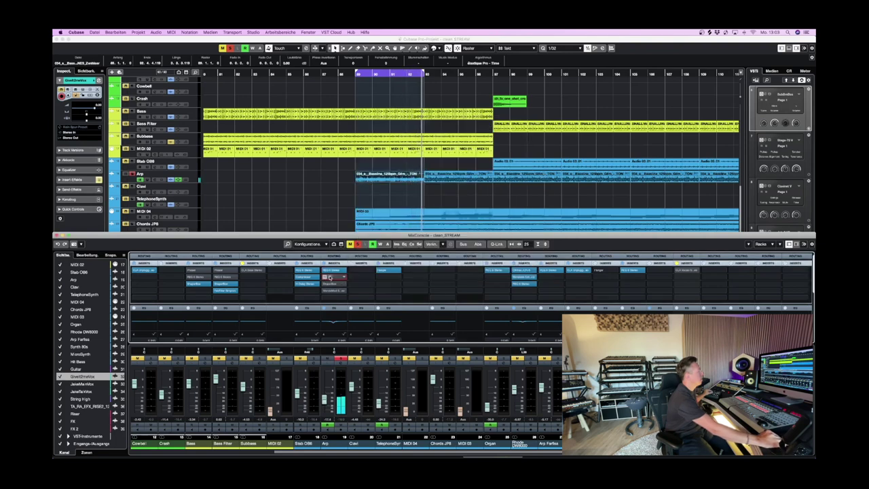
{"action": "left_click", "coordinate": [330, 277]}
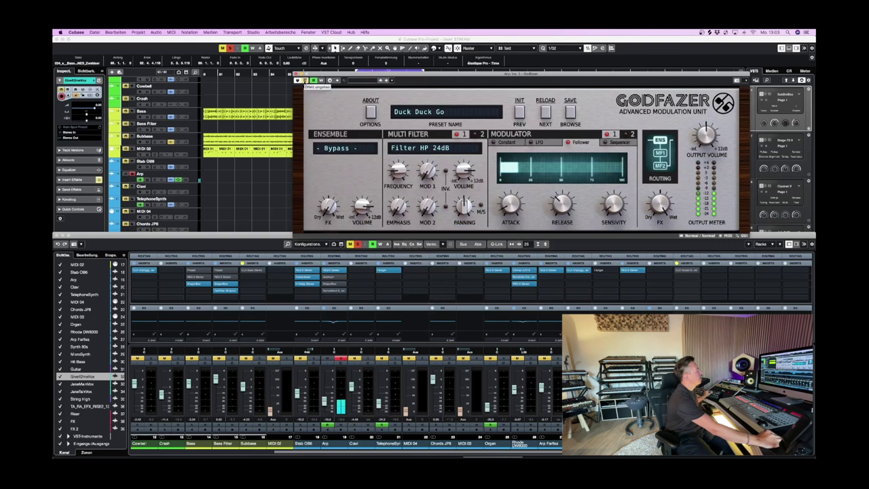
{"action": "left_click_drag", "start_coordinate": [442, 77], "coordinate": [438, 80]}
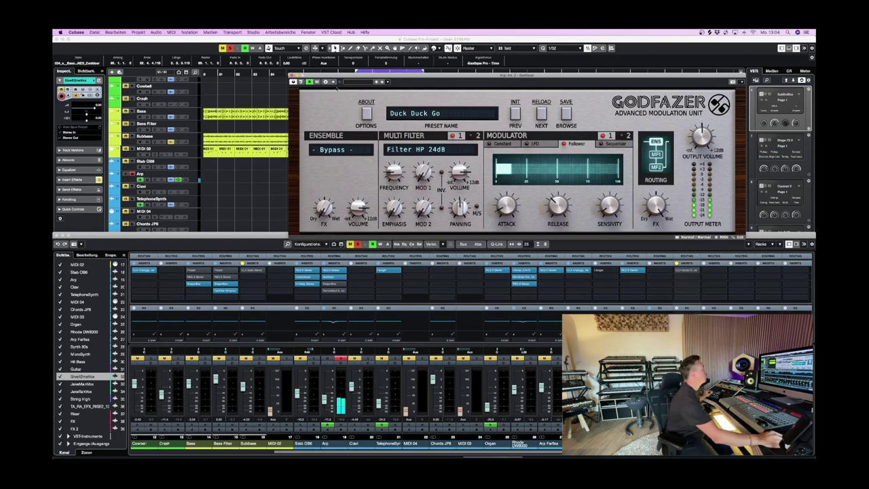
{"action": "key", "text": "alt+F3"}
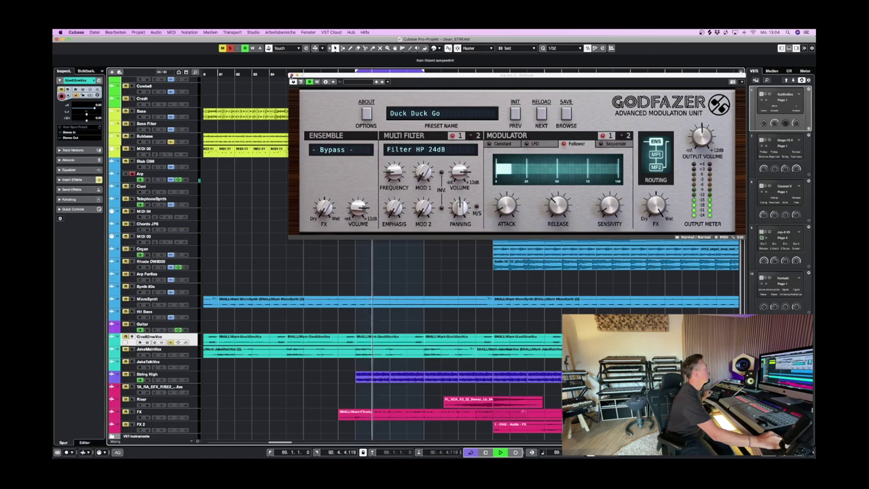
{"action": "left_click", "coordinate": [292, 75]}
{"action": "key", "text": "alt+F3"}
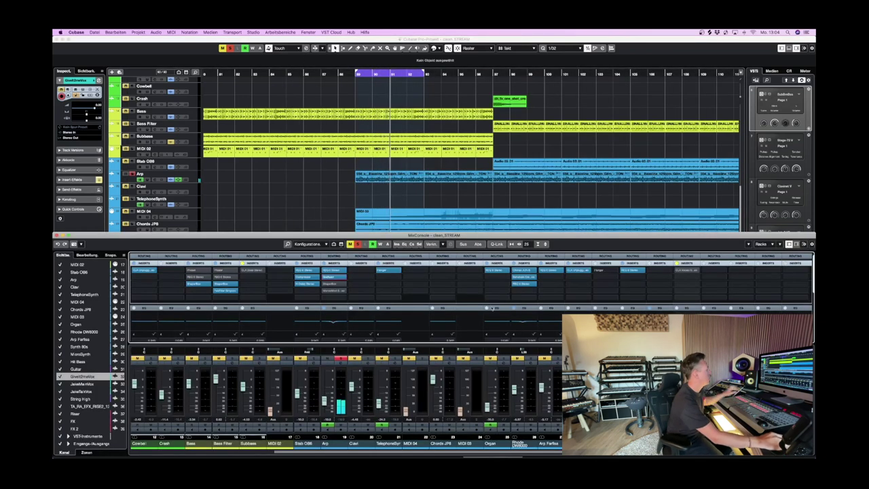
- Switch on the Arp channel's ShaperBox and MondoMod inserts and view both plug-in windows
{"action": "left_click", "coordinate": [332, 284]}
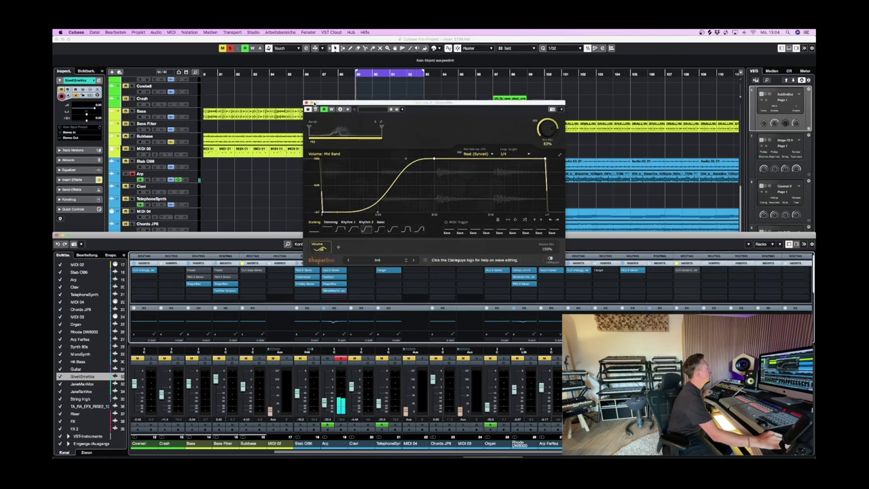
{"action": "left_click", "coordinate": [306, 104]}
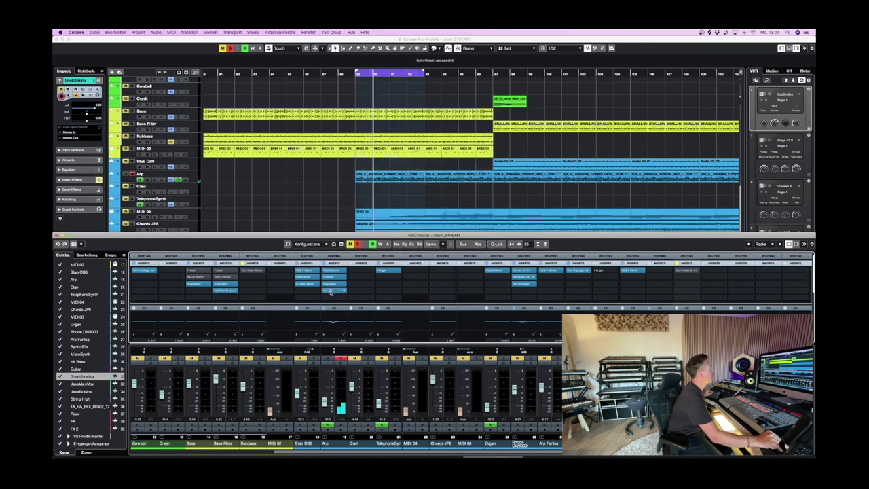
{"action": "left_click", "coordinate": [332, 292]}
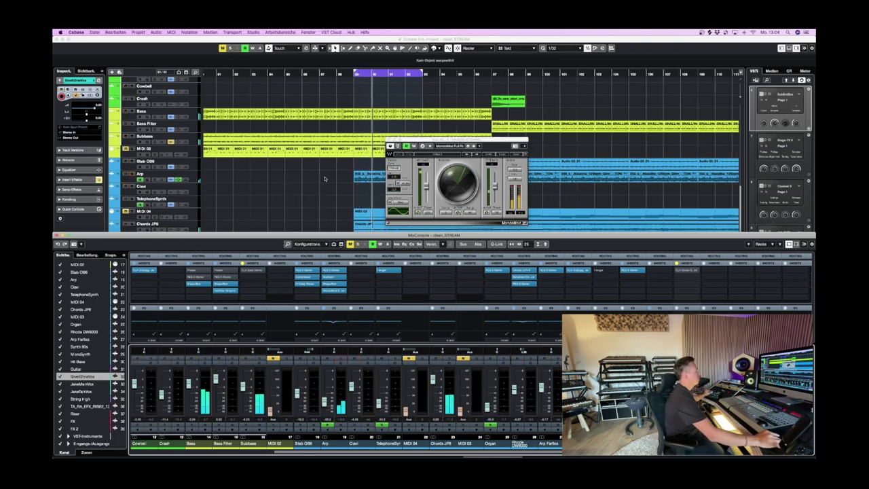
- Close the mixer and the MondoMod window while auditioning the arp in the full mix, and stop playback
{"action": "key", "text": "ctrl+alt+e"}
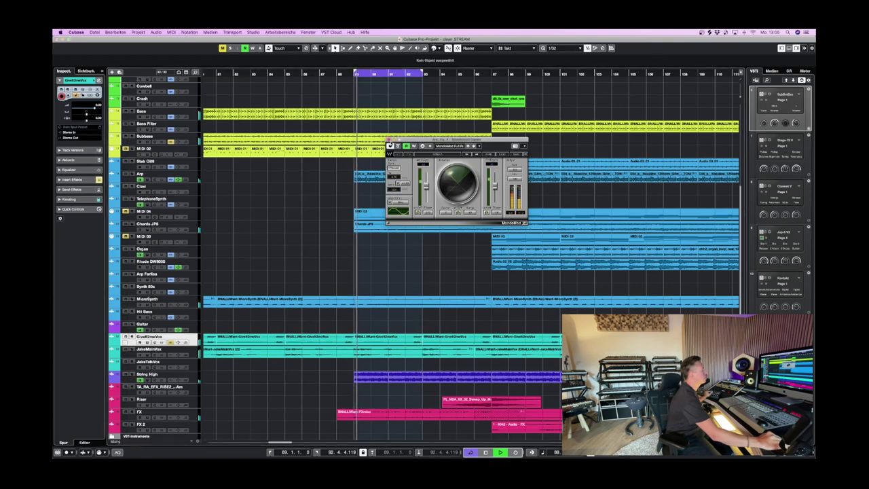
{"action": "key", "text": "super+w"}
{"action": "key", "text": "space"}
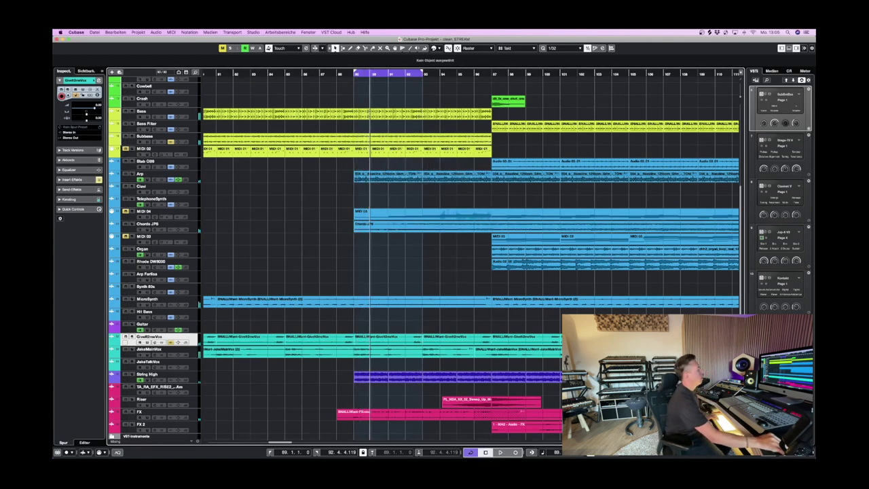
- Select the MIDI 04 track's event at bar 89, set the cycle range to bars 89–113, and play it in solo
{"action": "key", "text": "g"}
{"action": "left_click", "coordinate": [551, 213]}
{"action": "key", "text": "p"}
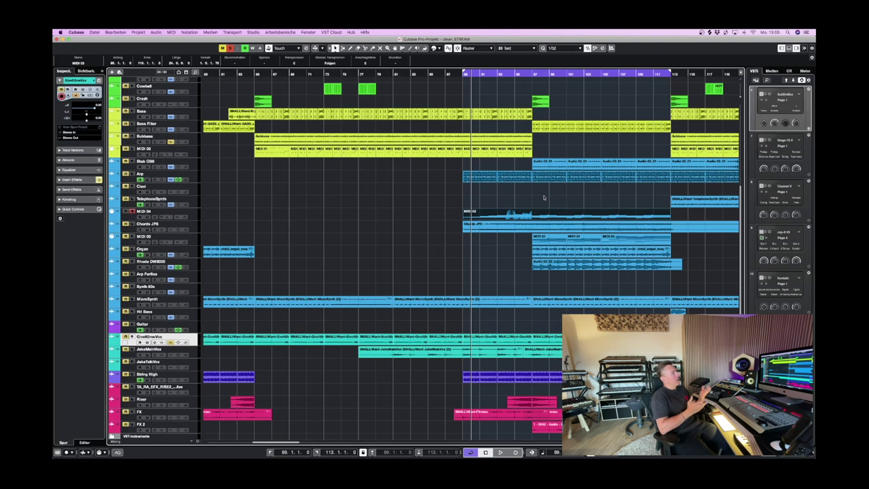
{"action": "key", "text": "space"}
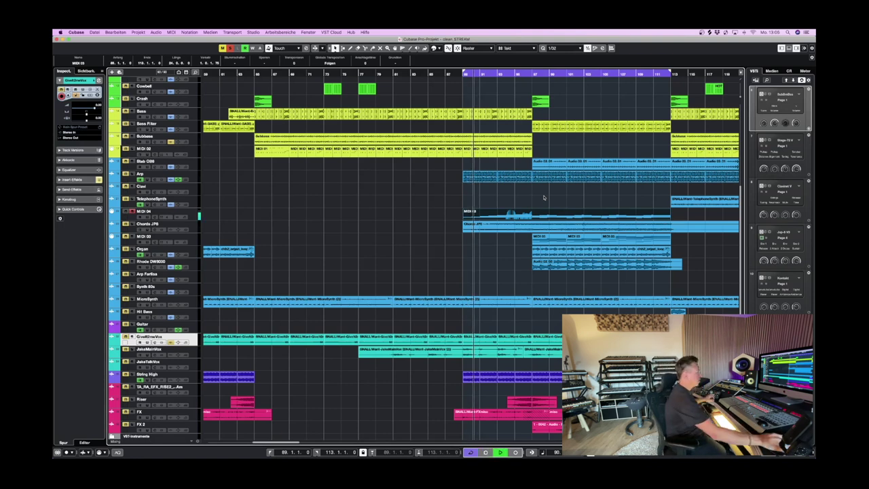
- Show the MIDI 04 event's notes in the Key Editor and move its JUP-8 V instrument window clear of the lower notes
{"action": "double_click", "coordinate": [516, 216]}
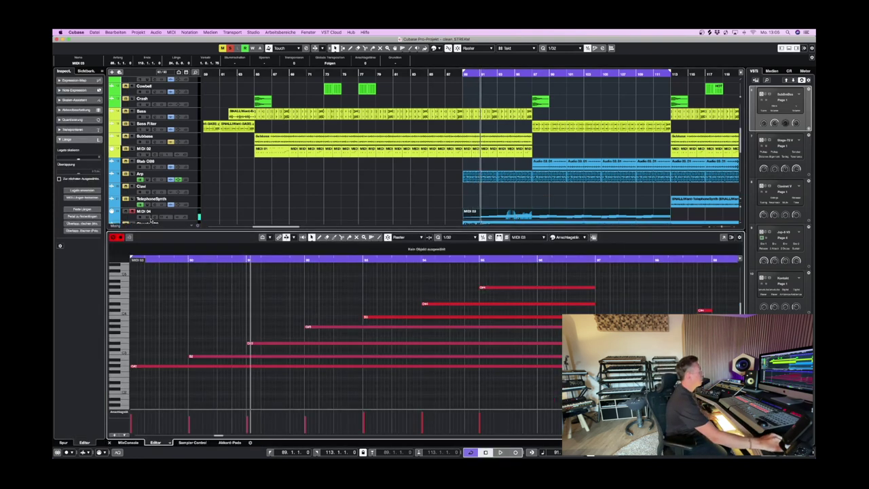
{"action": "left_click", "coordinate": [193, 215]}
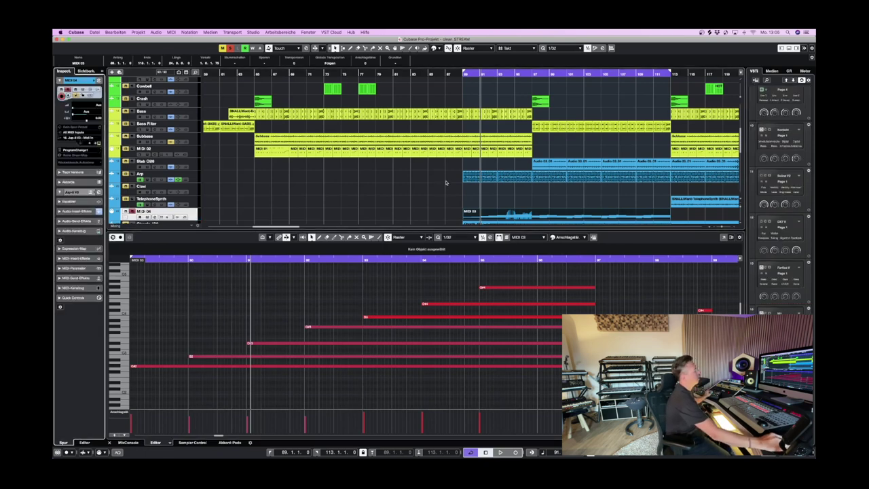
{"action": "key", "text": "Return"}
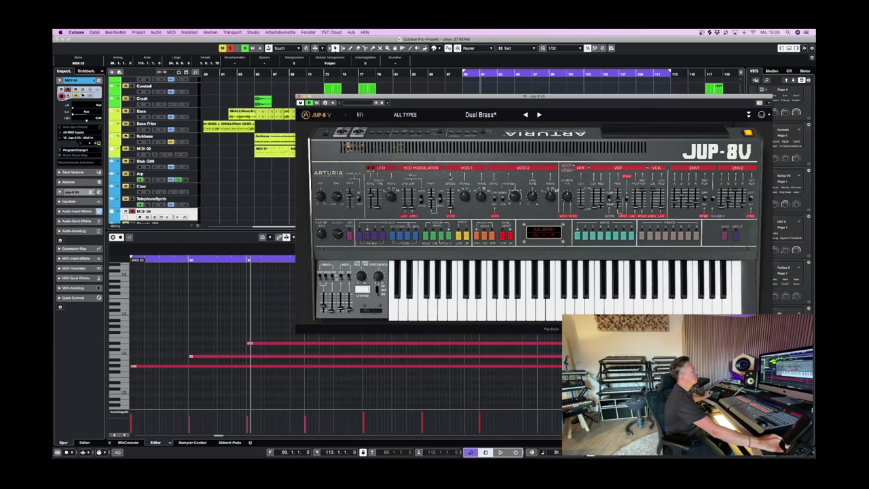
{"action": "left_click_drag", "start_coordinate": [348, 93], "coordinate": [212, 60]}
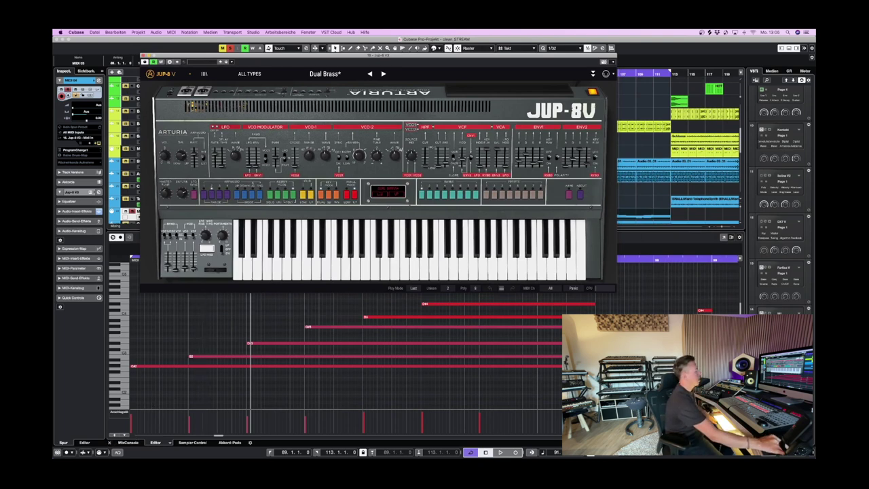
- Audition the chord notes with the Key Editor zoomed out, and close the editor and the JUP-8 V window
{"action": "key", "text": "g"}
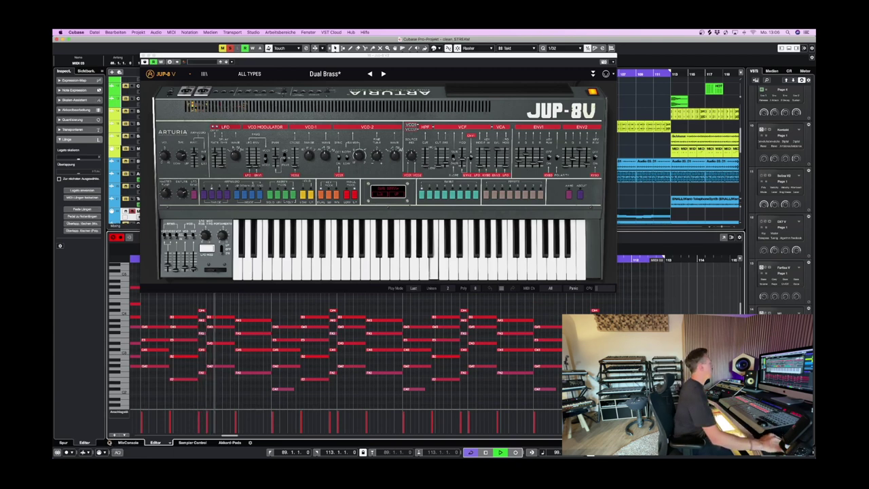
{"action": "left_click", "coordinate": [109, 442]}
{"action": "left_click", "coordinate": [144, 55]}
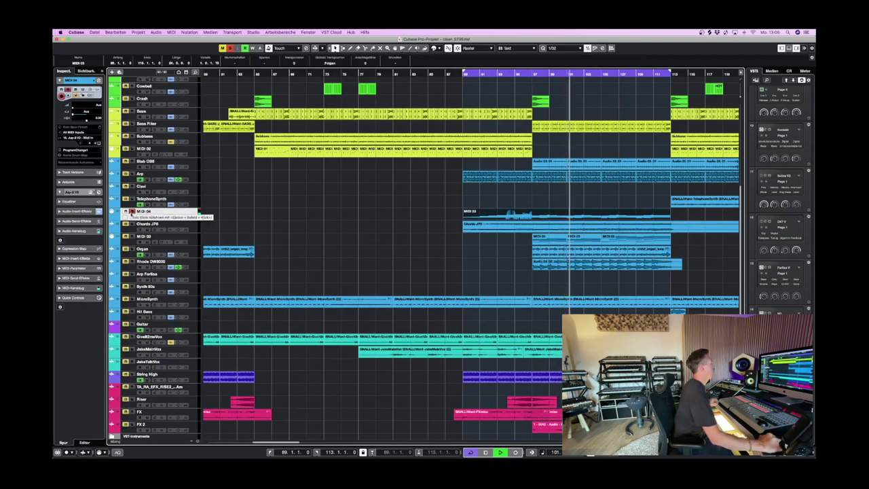
- Audition the Chords JP8 track in solo, stop playback, and select the three MIDI 03 events starting at bar 97
{"action": "left_click", "coordinate": [125, 204]}
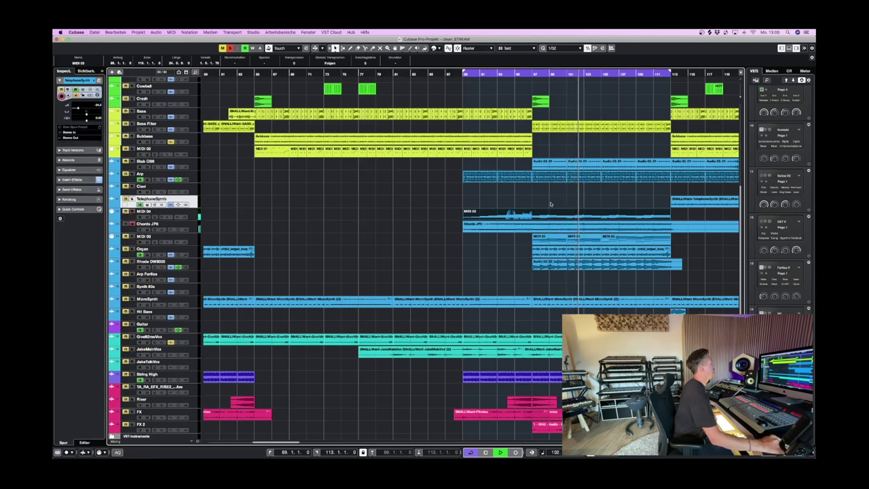
{"action": "key", "text": "space"}
{"action": "left_click", "coordinate": [543, 229]}
{"action": "scroll", "coordinate": [602, 236], "scroll_direction": "right", "scroll_amount": 3}
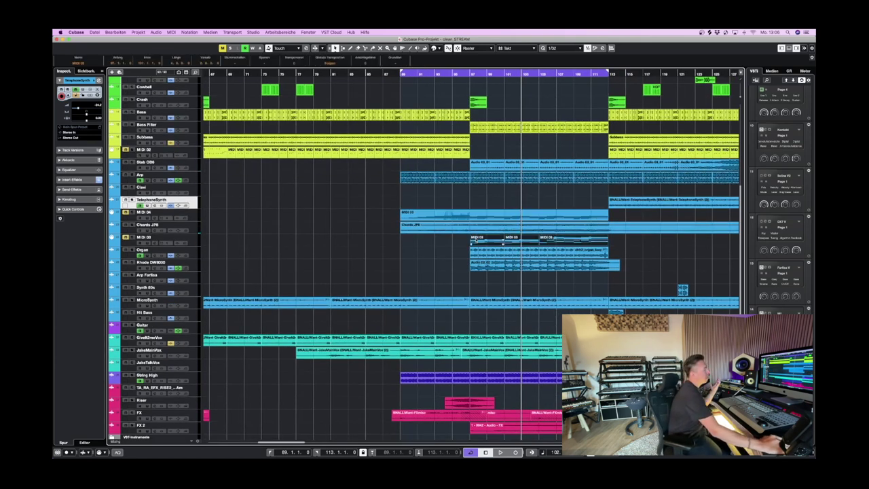
{"action": "scroll", "coordinate": [476, 239], "scroll_direction": "down", "scroll_amount": 1}
{"action": "scroll", "coordinate": [475, 239], "scroll_direction": "right", "scroll_amount": 1}
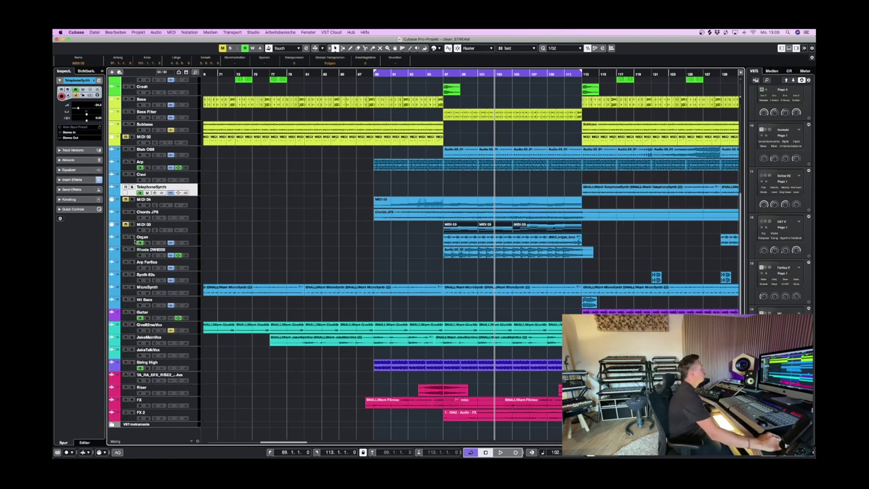
- Solo the Organ and Rhode DW8000 tracks and show their channels in the mixer
{"action": "left_click", "coordinate": [132, 237]}
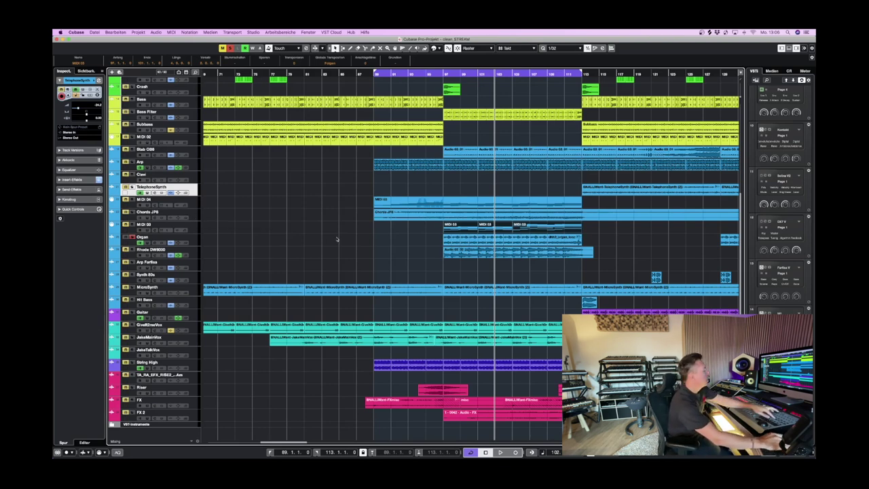
{"action": "left_click", "coordinate": [196, 253]}
{"action": "key", "text": "alt+F3"}
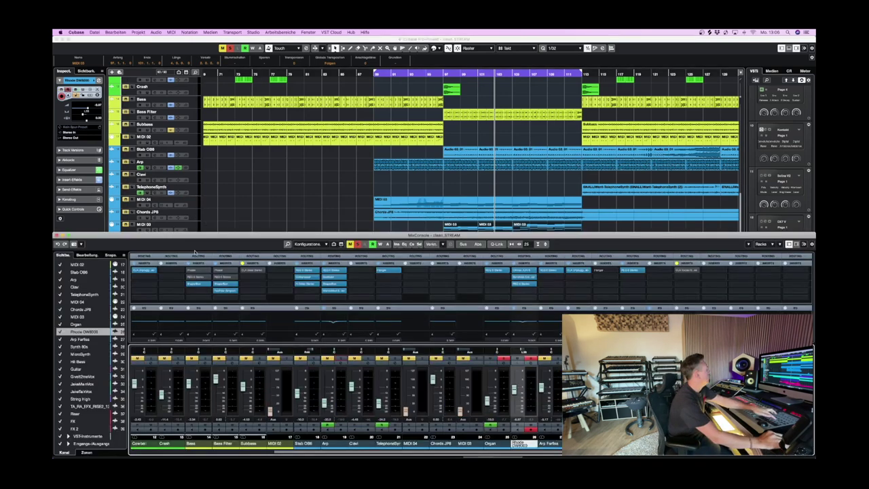
- Select the Rhode DW8000 audio event, loop bars 97 to 113, and audition it in solo with the mixer shown
{"action": "key", "text": "space"}
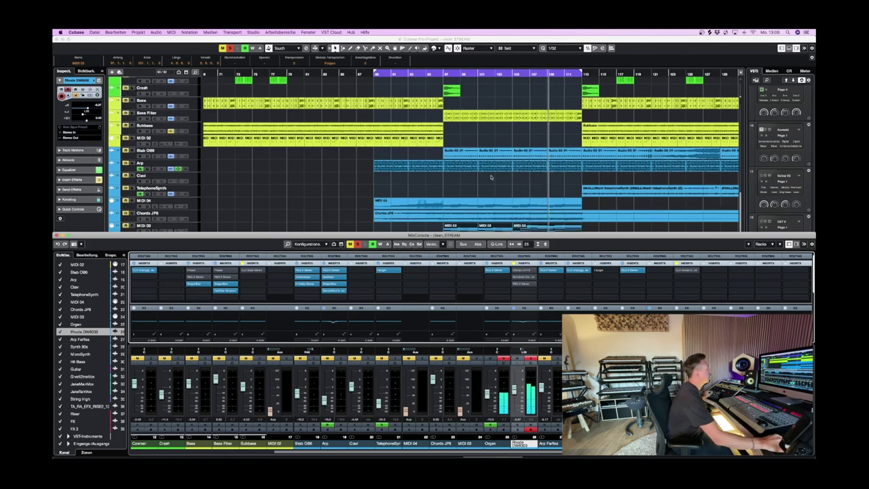
{"action": "key", "text": "F3"}
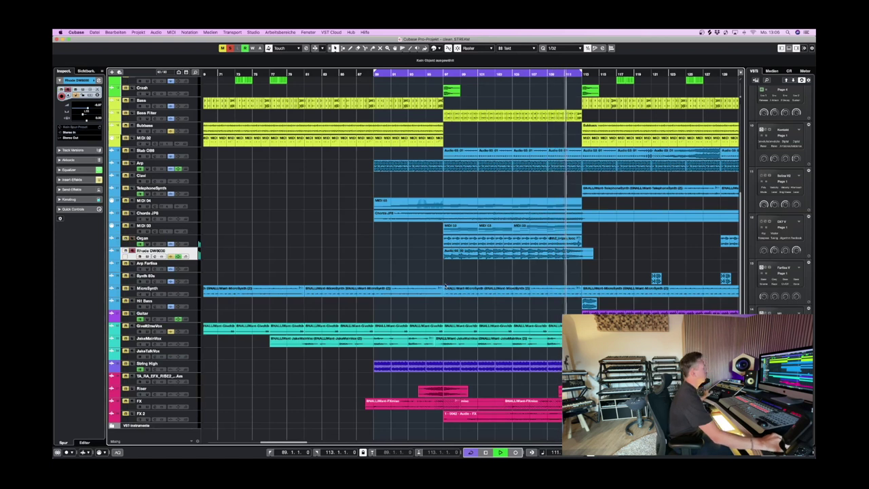
{"action": "left_click", "coordinate": [470, 256]}
{"action": "key", "text": "p"}
{"action": "key", "text": "space"}
{"action": "key", "text": "space"}
{"action": "key", "text": "alt+F3"}
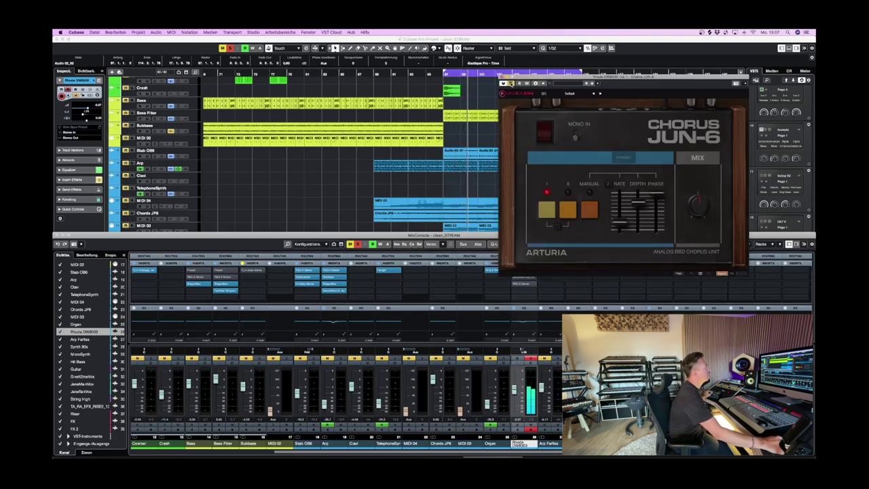
- Compare the Rhode DW8000 sound with the Chorus JUN-6 bypassed and active, leave it active, and move its window aside
{"action": "left_click_drag", "start_coordinate": [511, 83], "coordinate": [475, 82]}
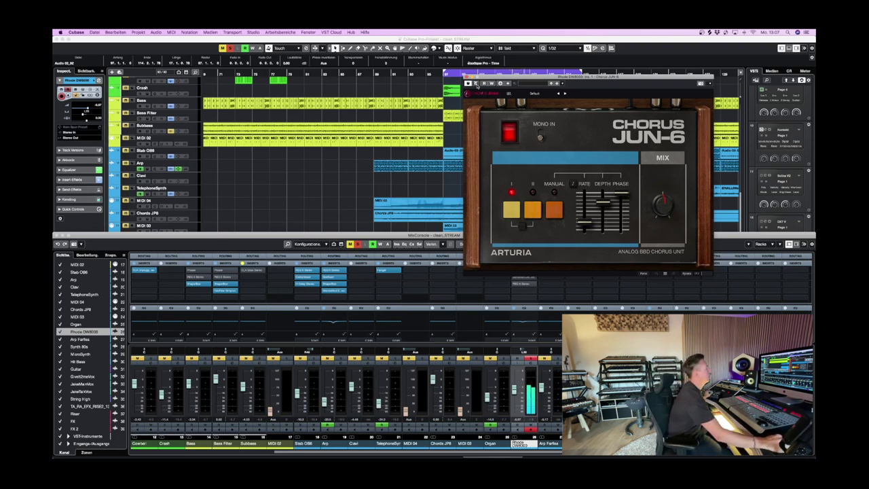
{"action": "left_click", "coordinate": [474, 82]}
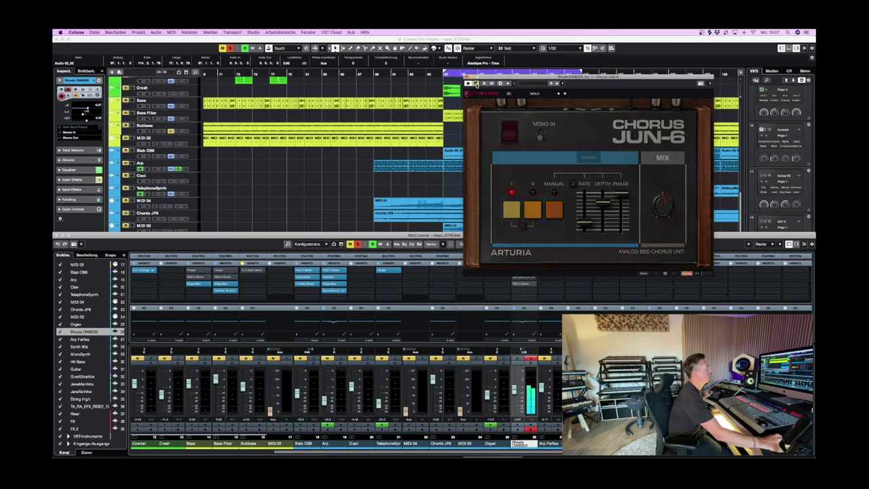
{"action": "left_click", "coordinate": [475, 82]}
{"action": "left_click_drag", "start_coordinate": [499, 76], "coordinate": [236, 69]}
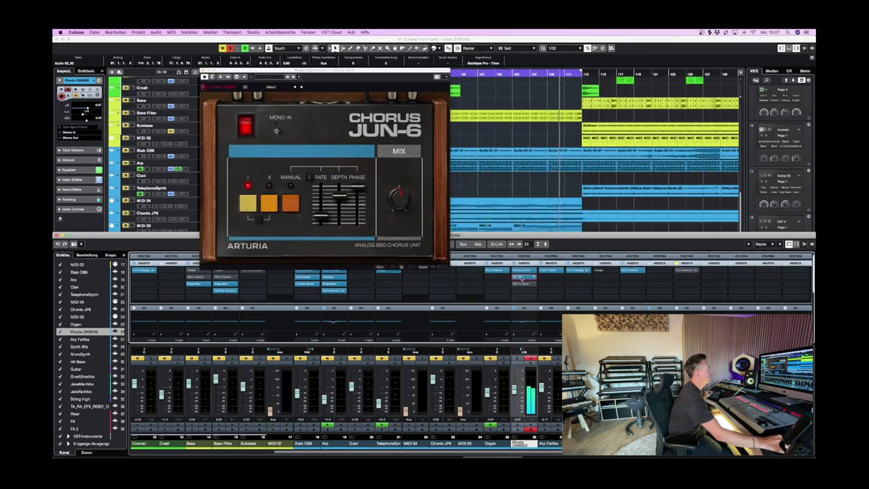
- Show and activate the Sonalksis filter and REQ 6 inserts on Rhode DW8000, and close the plug-in windows
{"action": "left_click", "coordinate": [520, 277]}
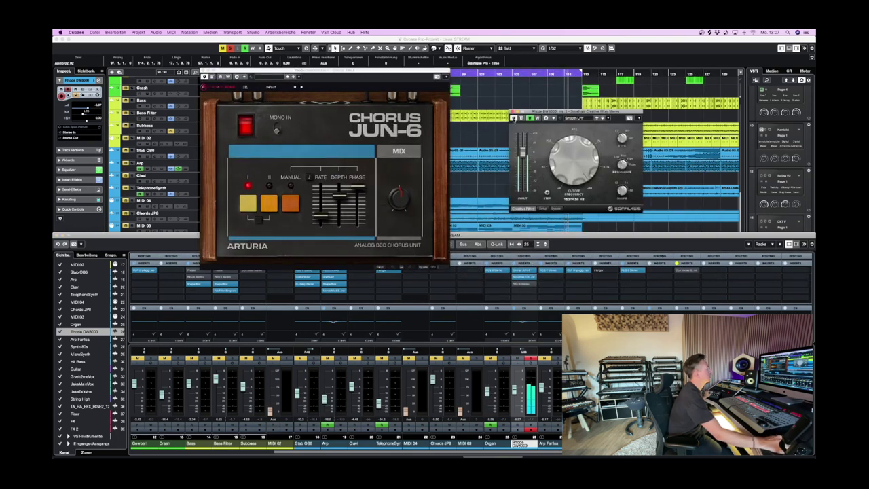
{"action": "left_click", "coordinate": [521, 279]}
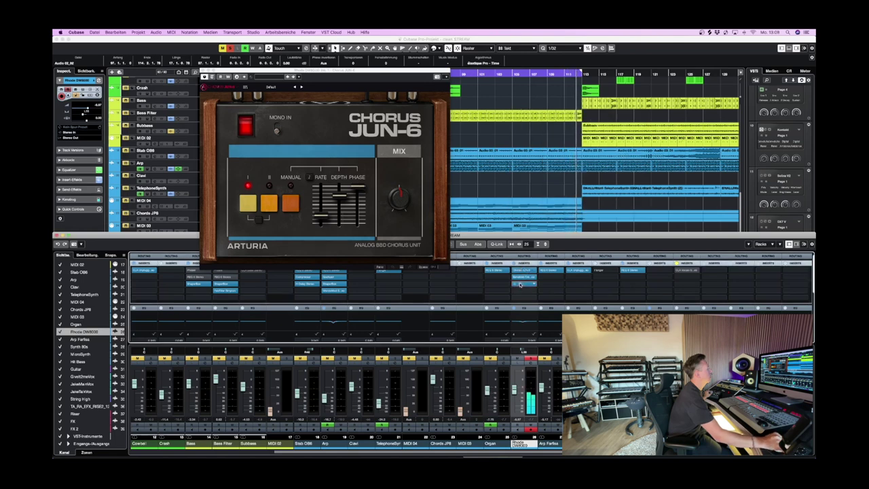
{"action": "left_click", "coordinate": [520, 284]}
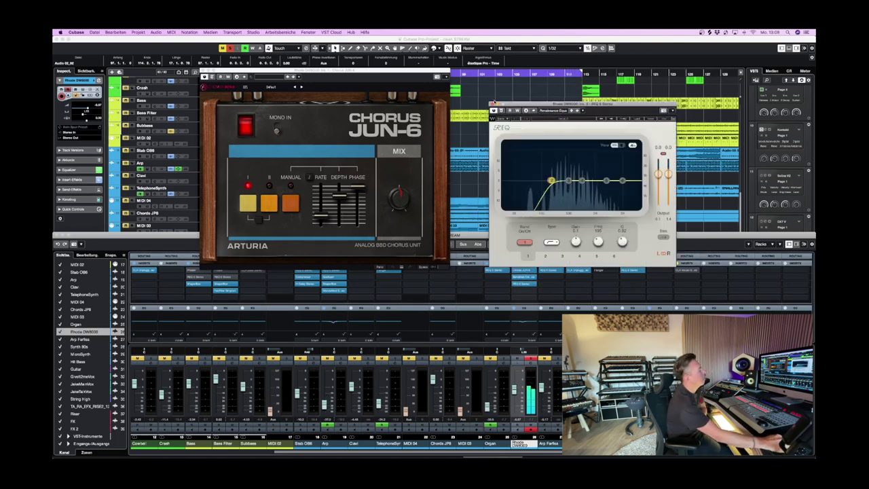
{"action": "left_click", "coordinate": [520, 283]}
{"action": "left_click", "coordinate": [205, 71]}
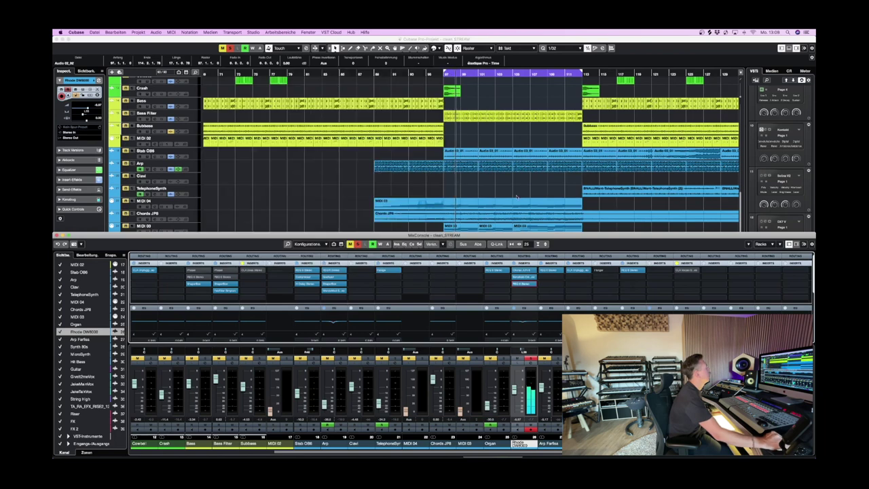
- Audition the looped section with all tracks playing together, the solo cleared and the mixer hidden
{"action": "key", "text": "super+alt+e"}
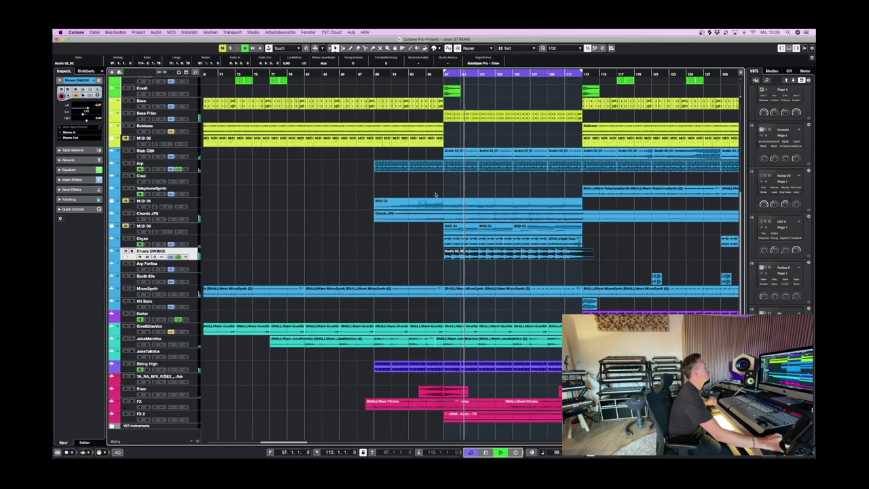
{"action": "left_click", "coordinate": [132, 365]}
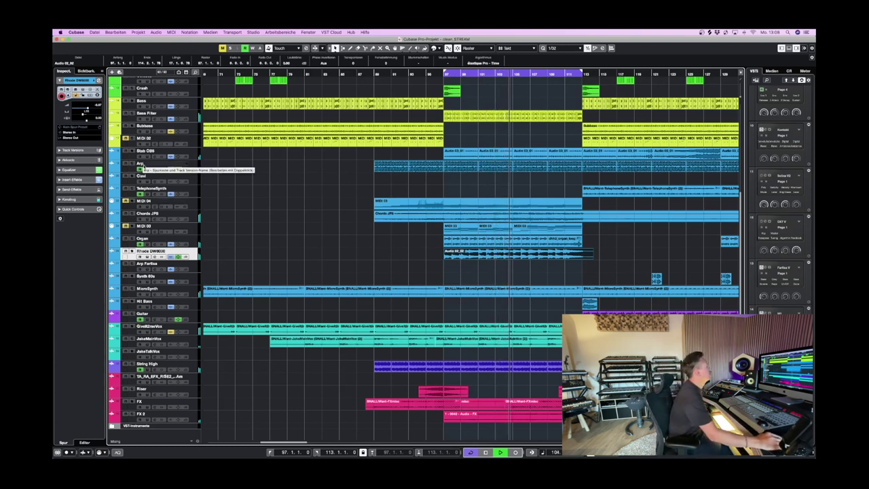
{"action": "scroll", "coordinate": [413, 150], "scroll_direction": "up", "scroll_amount": 2}
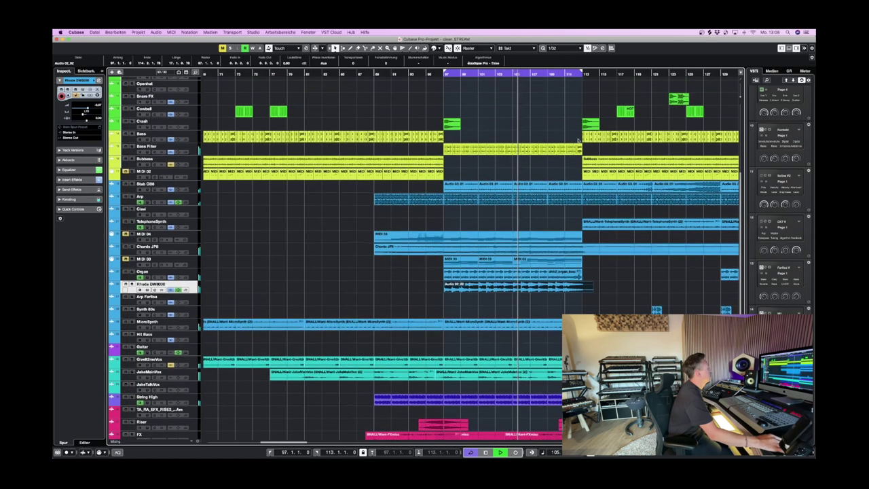
- Select the Bass Filter event, solo its track, and show the FabFilter Simplon insert from its mixer channel
{"action": "left_click", "coordinate": [519, 149]}
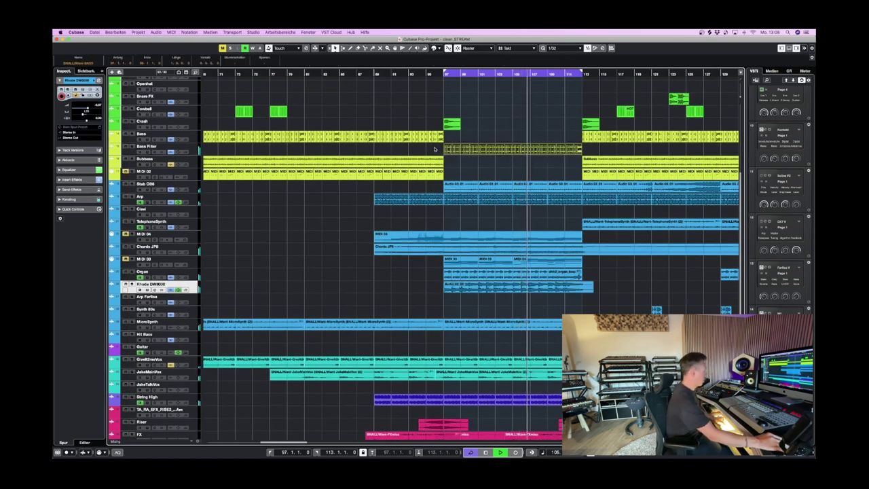
{"action": "left_click", "coordinate": [132, 147]}
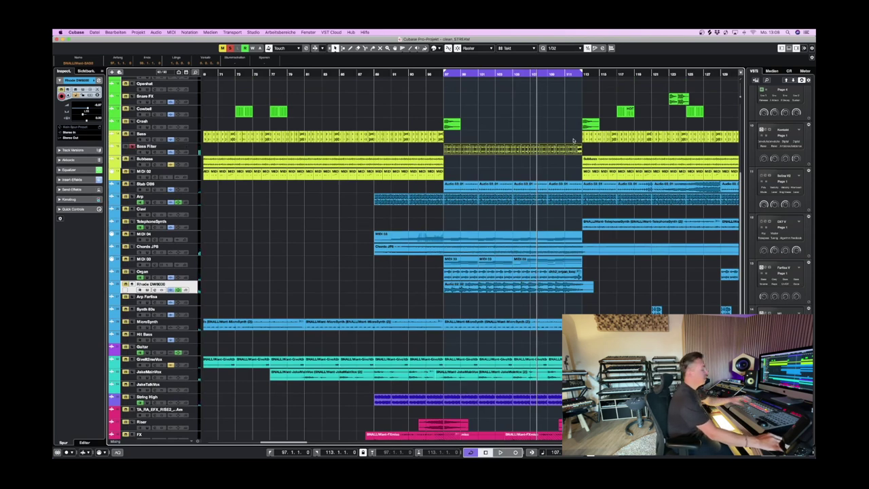
{"action": "key", "text": "F3"}
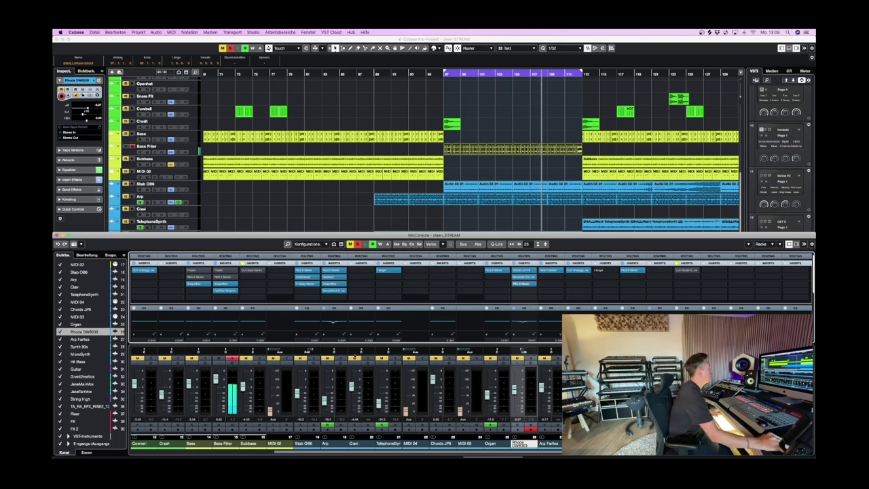
{"action": "left_click_drag", "start_coordinate": [537, 453], "coordinate": [434, 453]}
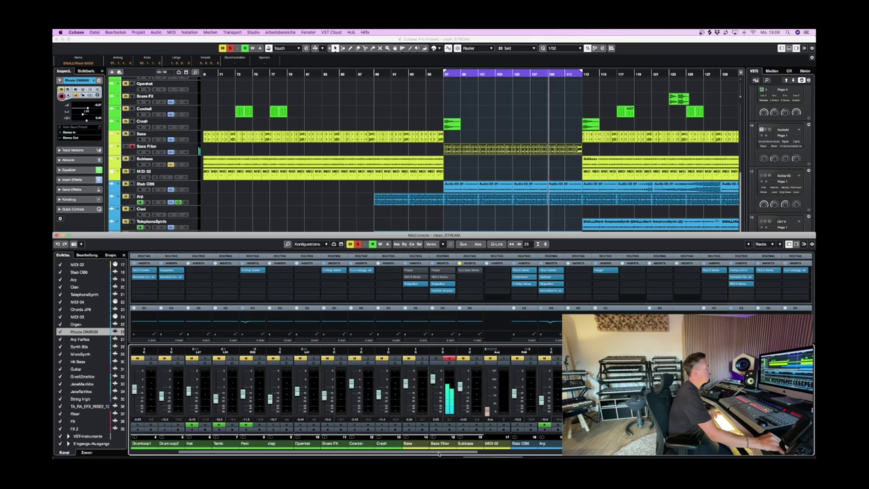
{"action": "left_click", "coordinate": [442, 290]}
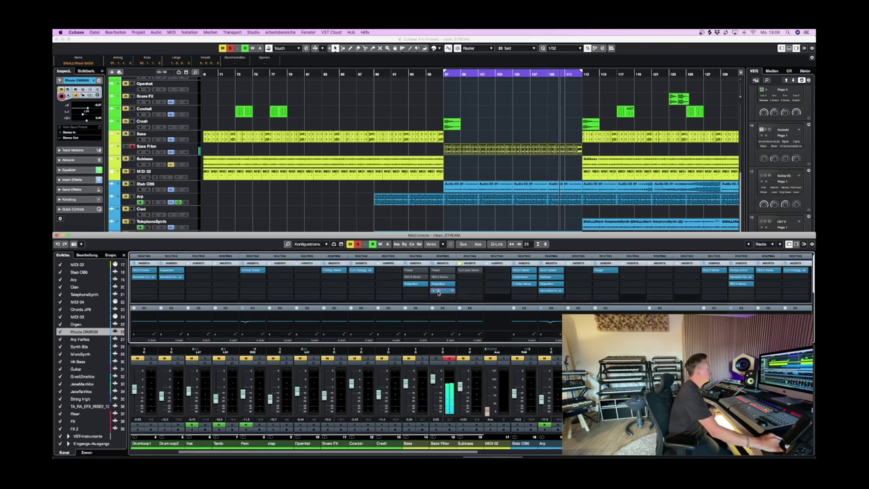
{"action": "left_click_drag", "start_coordinate": [563, 117], "coordinate": [568, 116]}
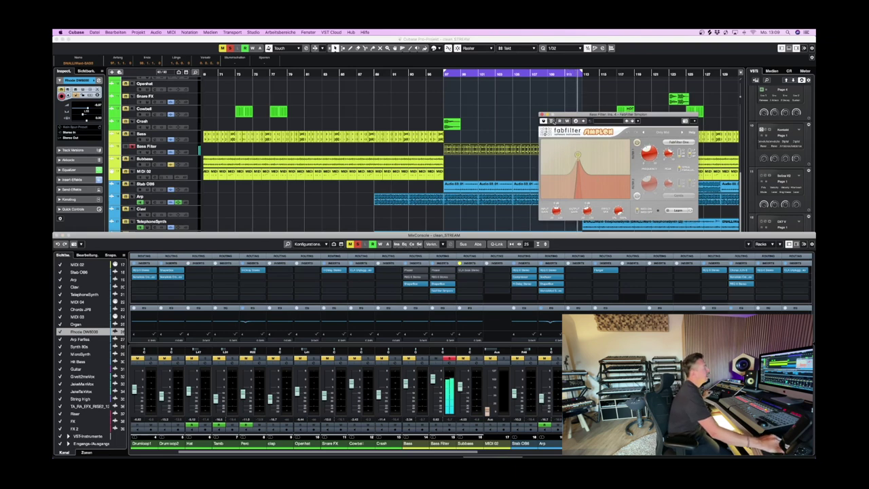
- Adjust the cutoff and peak of the Simplon's filter curve on Bass Filter during playback
{"action": "mouse_move", "coordinate": [578, 155]}
{"action": "left_mouse_down"}
{"action": "mouse_move", "coordinate": [588, 149]}
{"action": "mouse_move", "coordinate": [578, 154]}
{"action": "left_mouse_up"}
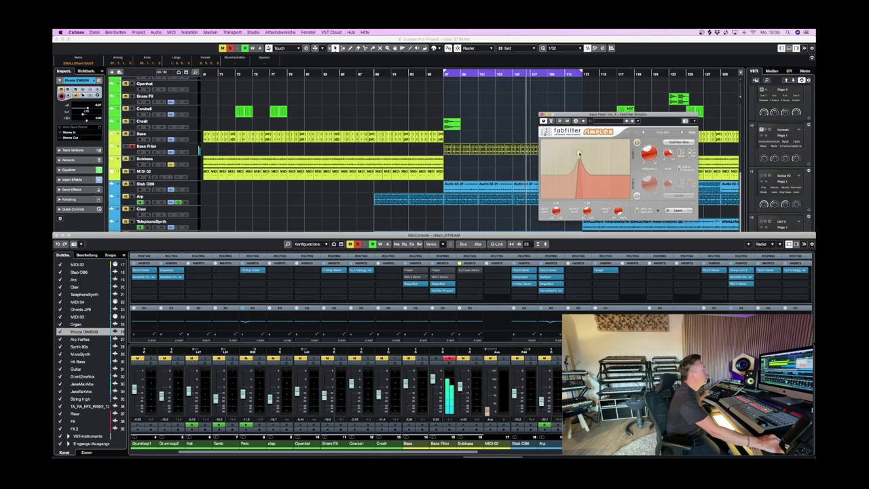
{"action": "left_click_drag", "start_coordinate": [579, 153], "coordinate": [576, 154]}
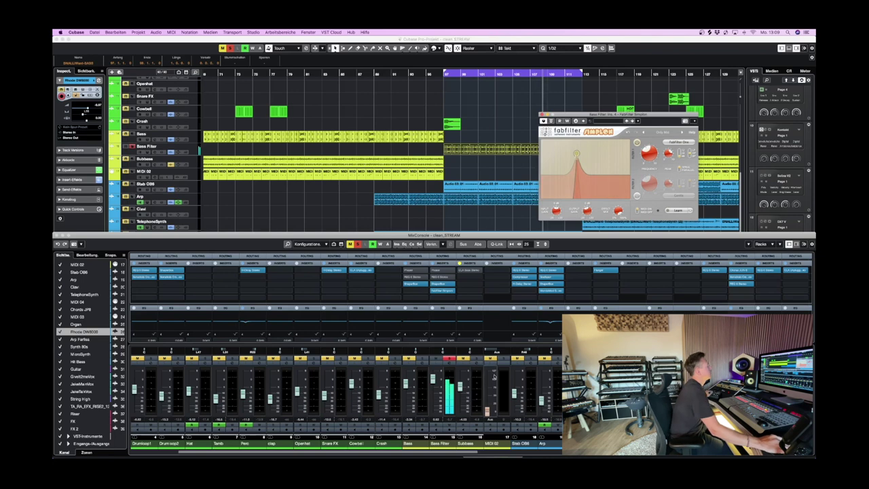
{"action": "left_click_drag", "start_coordinate": [577, 154], "coordinate": [574, 156]}
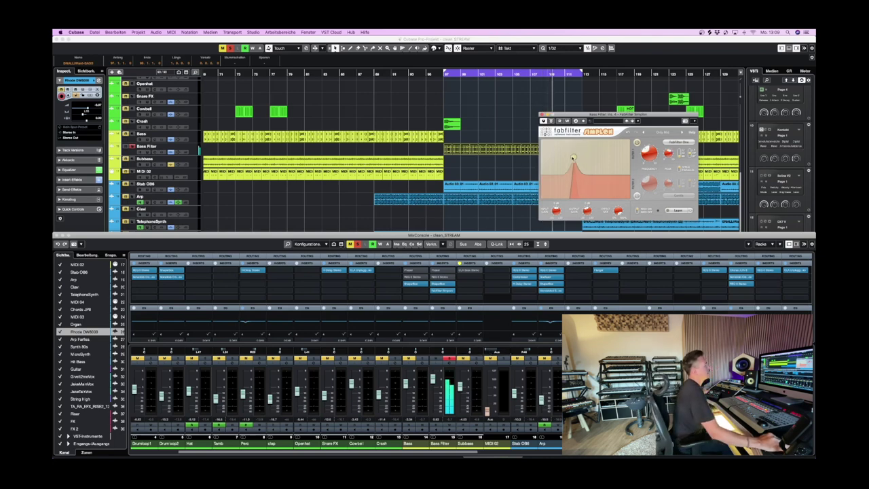
- Unsolo Bass Filter, close the Simplon window, and hide the mixer to show the lower tracks of the arrangement
{"action": "left_click", "coordinate": [451, 360]}
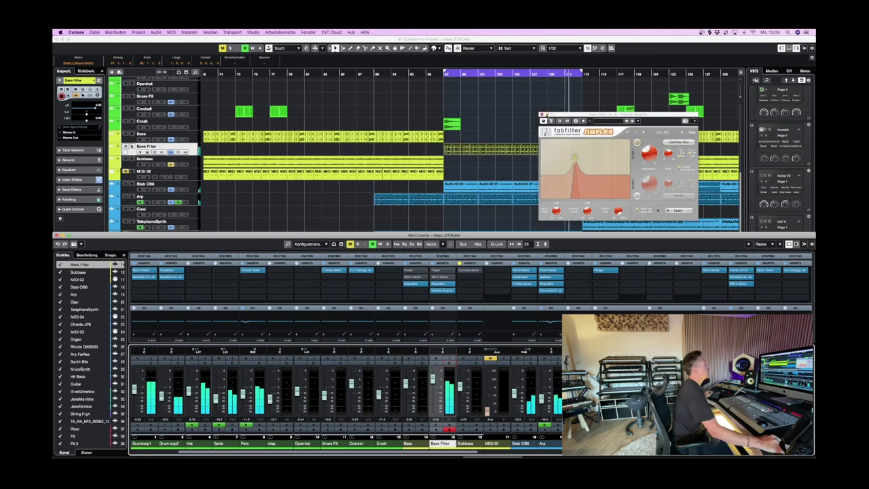
{"action": "left_click", "coordinate": [542, 115]}
{"action": "scroll", "coordinate": [554, 128], "scroll_direction": "down", "scroll_amount": 2}
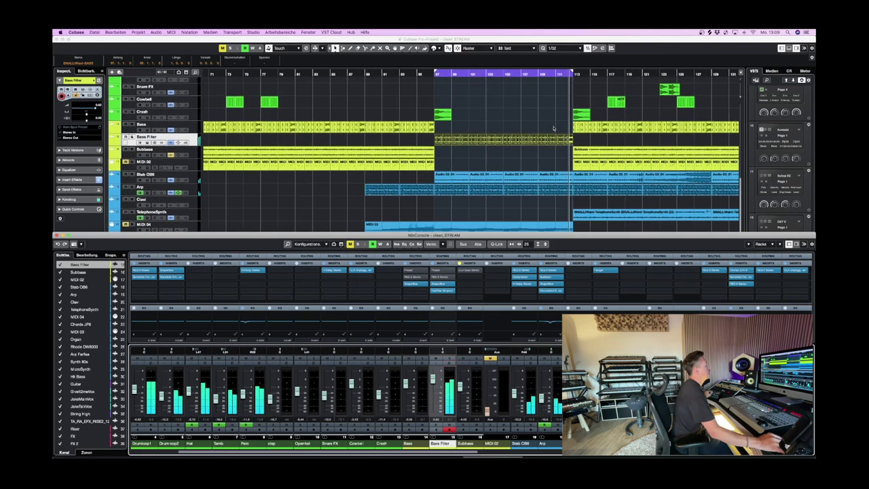
{"action": "scroll", "coordinate": [554, 128], "scroll_direction": "down", "scroll_amount": 2}
{"action": "key", "text": "super+alt+e"}
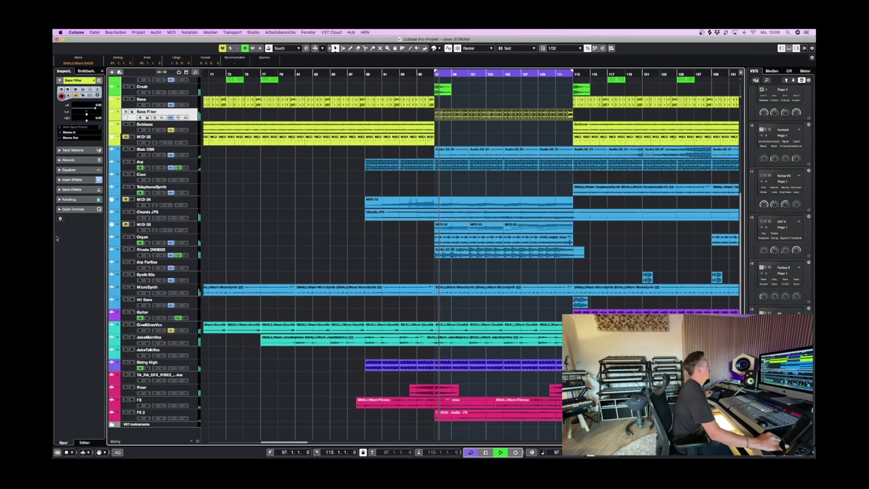
- Extend the loop range's end to bar 130 and play the arrangement from around bar 111
{"action": "left_click", "coordinate": [717, 73], "text": "alt"}
{"action": "key", "text": "space"}
{"action": "left_click", "coordinate": [556, 76]}
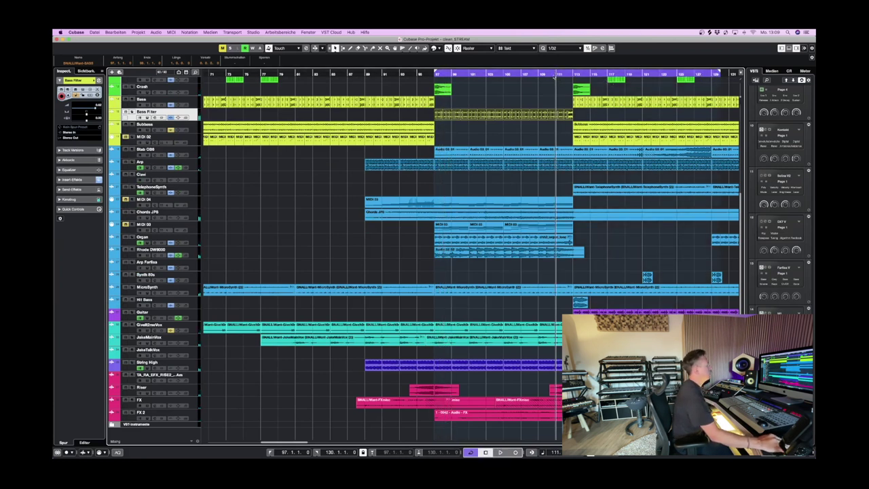
{"action": "key", "text": "space"}
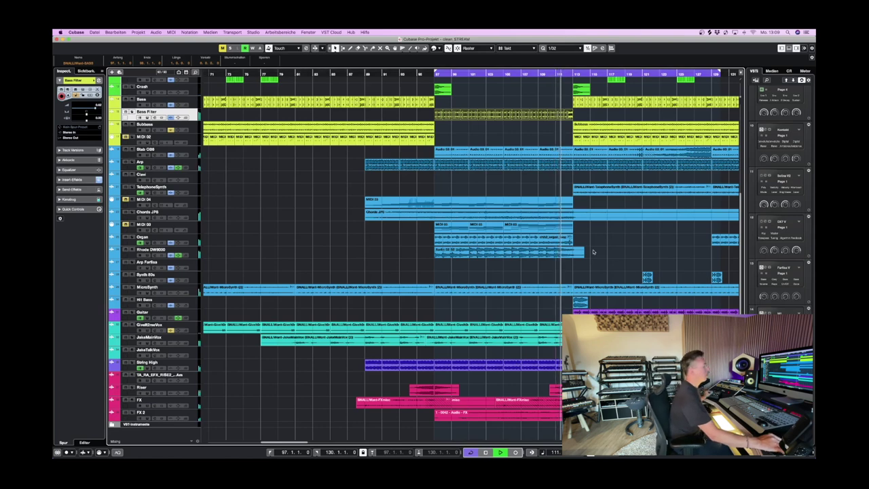
{"action": "scroll", "coordinate": [584, 249], "scroll_direction": "right", "scroll_amount": 5}
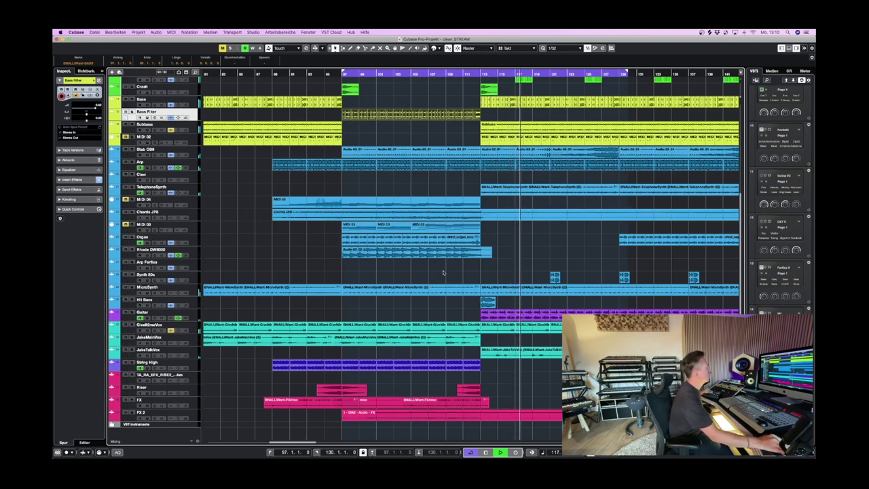
- Loop bars 117 to 119 around the Cowbell events and play the Cowbell track soloed
{"action": "scroll", "coordinate": [443, 272], "scroll_direction": "up", "scroll_amount": 5}
{"action": "key", "text": "space"}
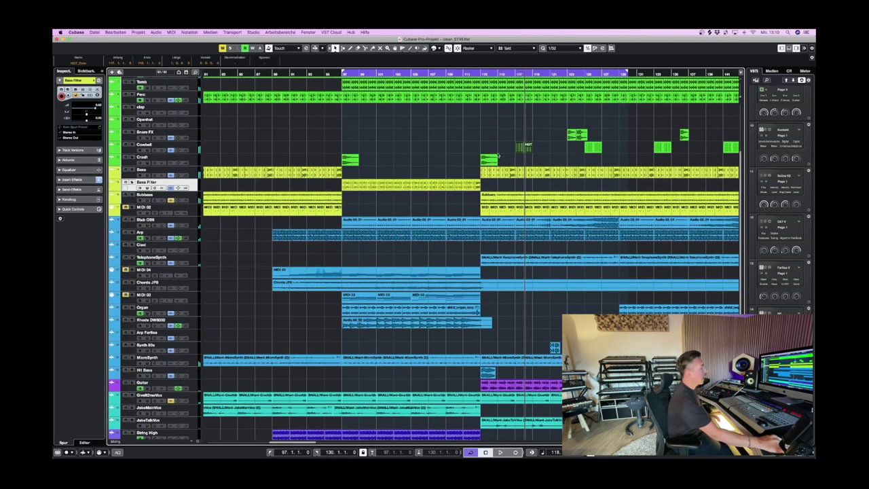
{"action": "key", "text": "p"}
{"action": "key", "text": "space"}
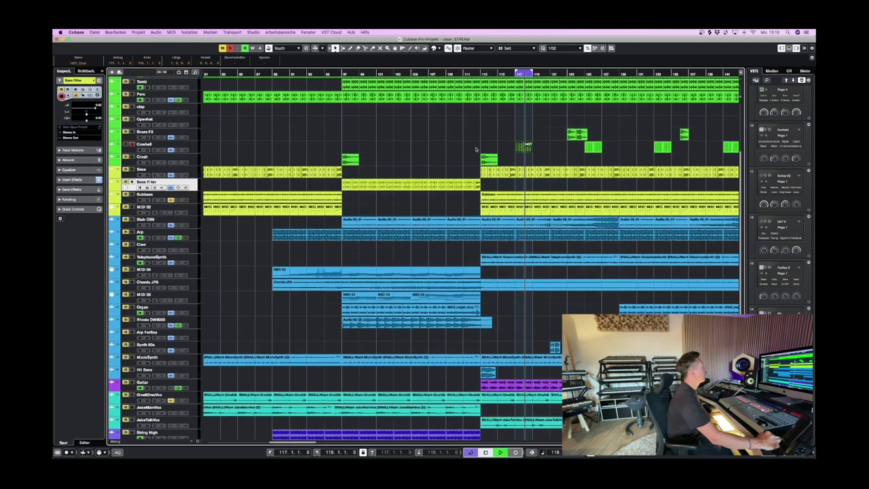
{"action": "key", "text": "h"}
{"action": "key", "text": "h"}
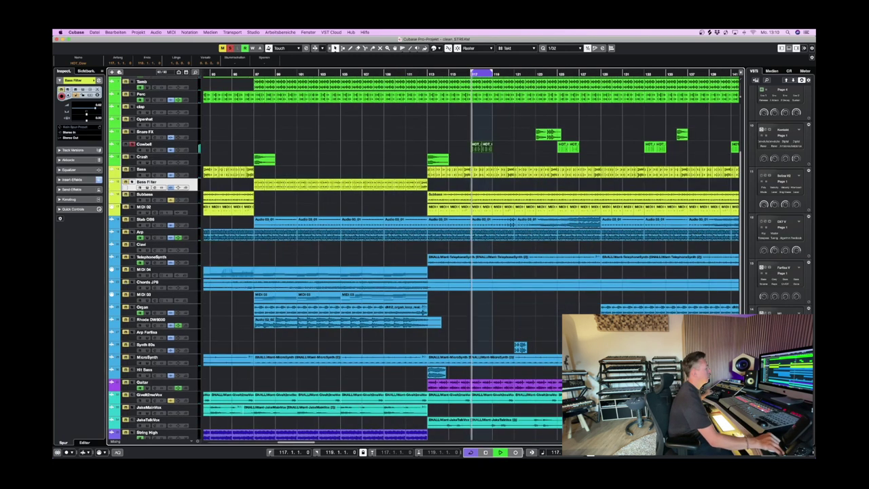
- Inspect the first Cowbell event at bar 117 in the editor and resume the soloed playback
{"action": "key", "text": "F3"}
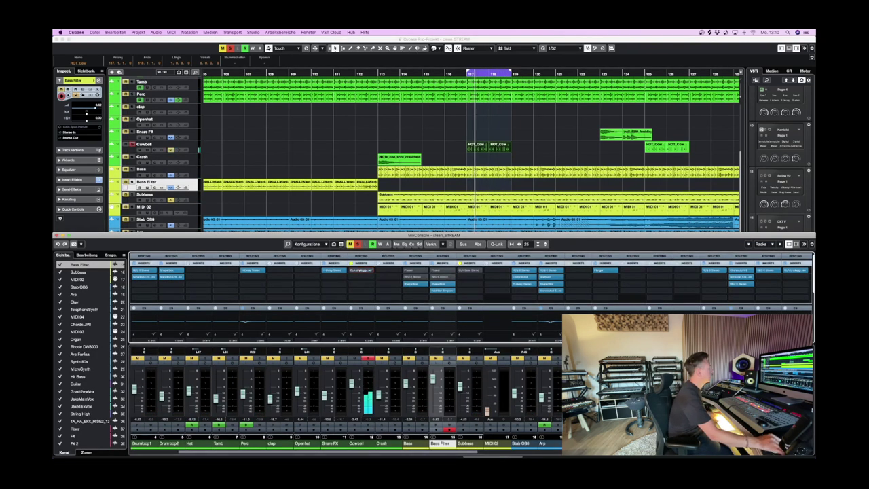
{"action": "key", "text": "F3"}
{"action": "left_click", "coordinate": [468, 148]}
{"action": "double_click", "coordinate": [468, 148]}
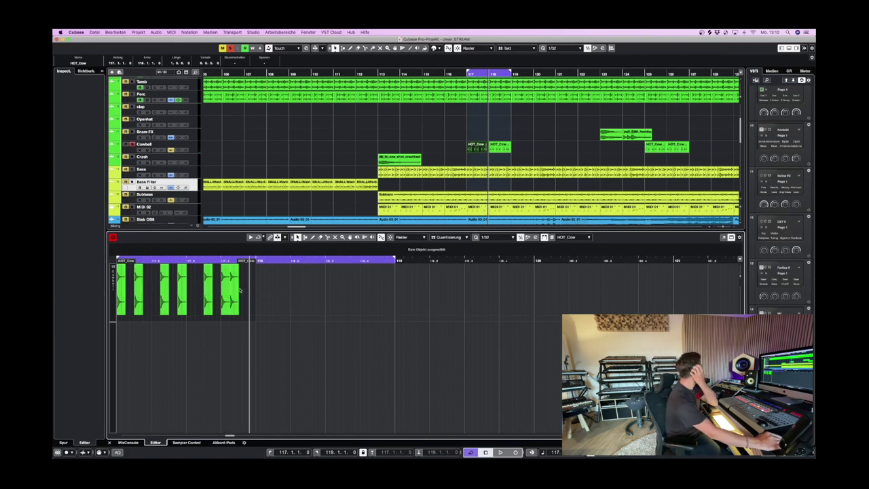
{"action": "key", "text": "super+alt+l"}
{"action": "key", "text": "space"}
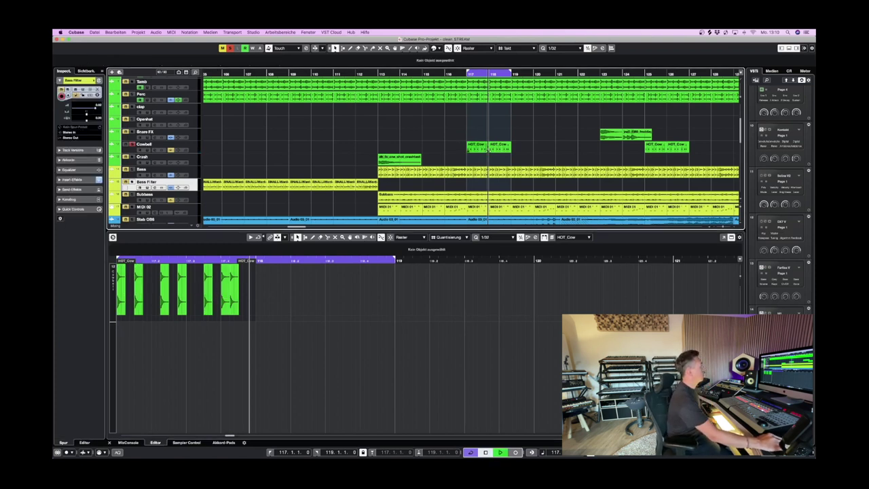
- Open the CLA Unplugged insert on the Cowbell channel and adjust its reverb faders, raising Reverb 1
{"action": "key", "text": "F3"}
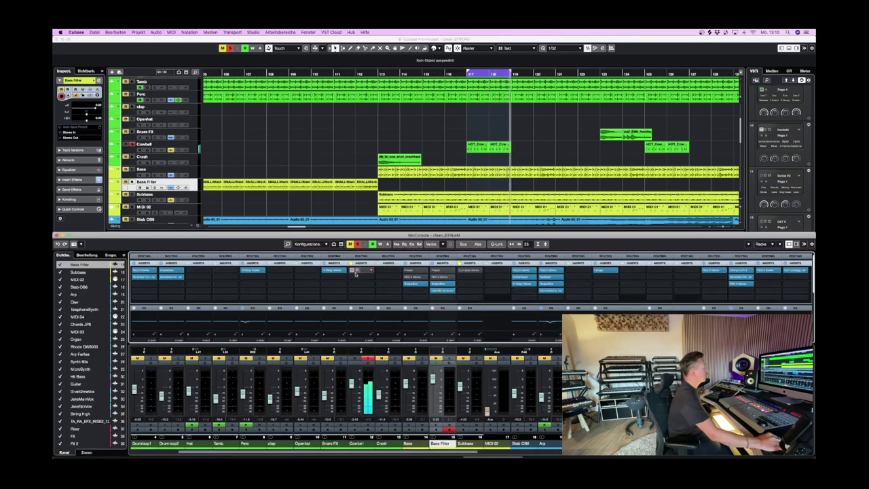
{"action": "left_click", "coordinate": [355, 273]}
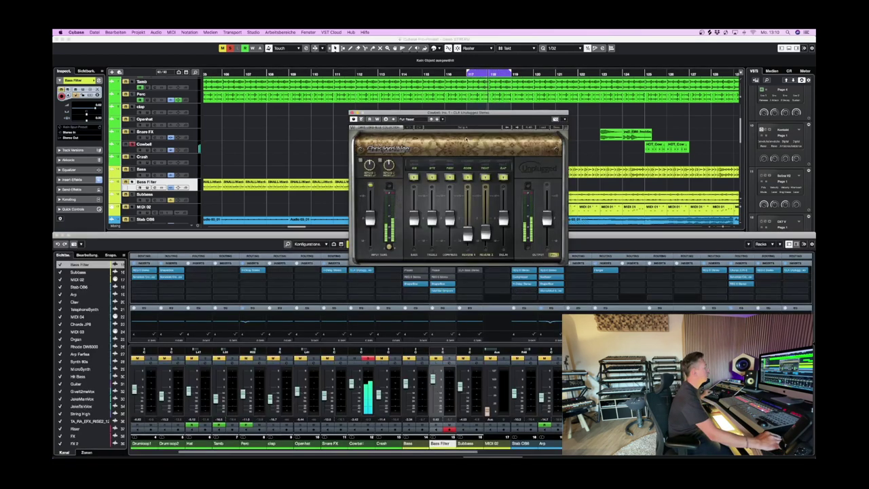
{"action": "left_click_drag", "start_coordinate": [439, 112], "coordinate": [538, 98]}
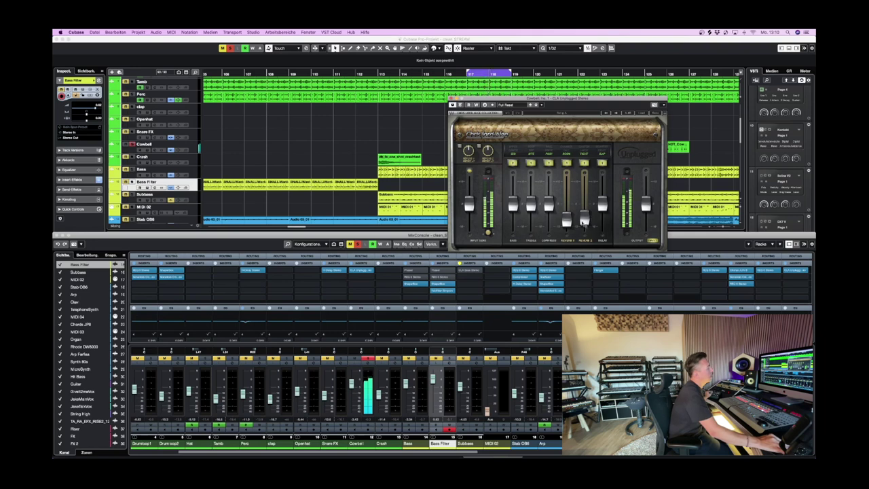
{"action": "mouse_move", "coordinate": [566, 221]}
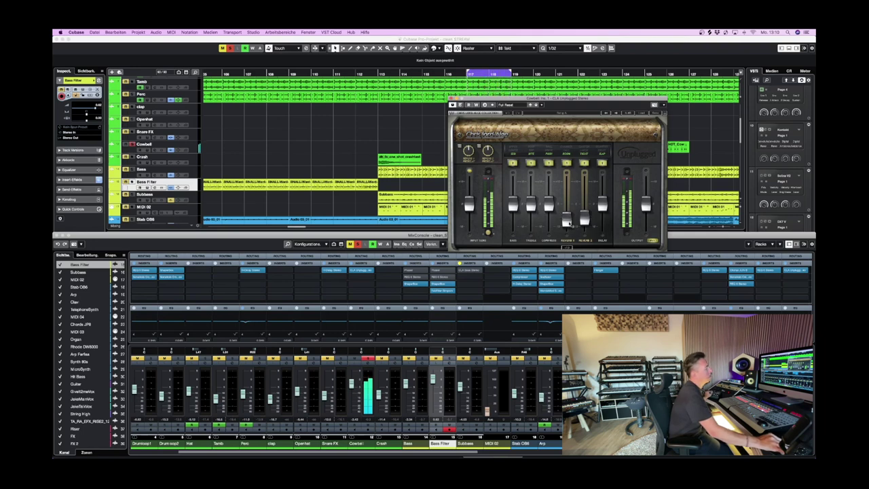
{"action": "mouse_move", "coordinate": [567, 222]}
{"action": "left_mouse_down"}
{"action": "mouse_move", "coordinate": [566, 198]}
{"action": "mouse_move", "coordinate": [566, 215]}
{"action": "left_mouse_up"}
{"action": "left_click_drag", "start_coordinate": [585, 218], "coordinate": [567, 215]}
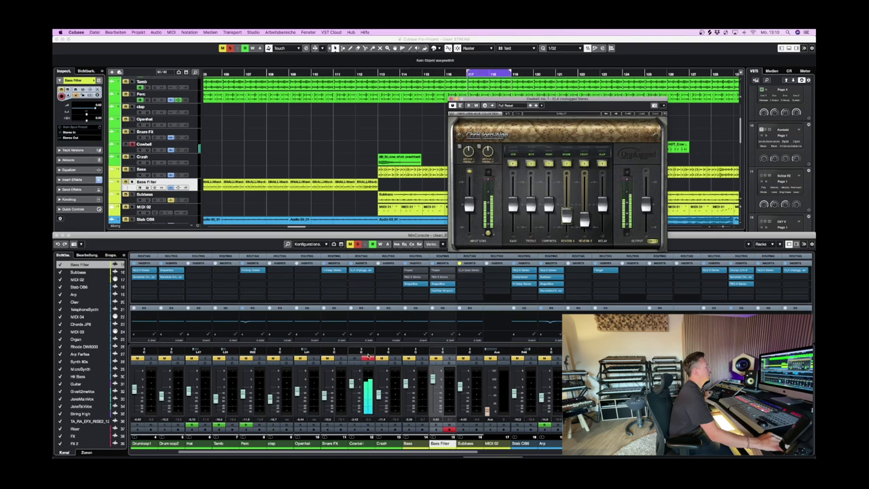
- Unsolo the Cowbell channel and close the plug-in, mixer and lower editor to return to the full arrangement
{"action": "left_click", "coordinate": [366, 357]}
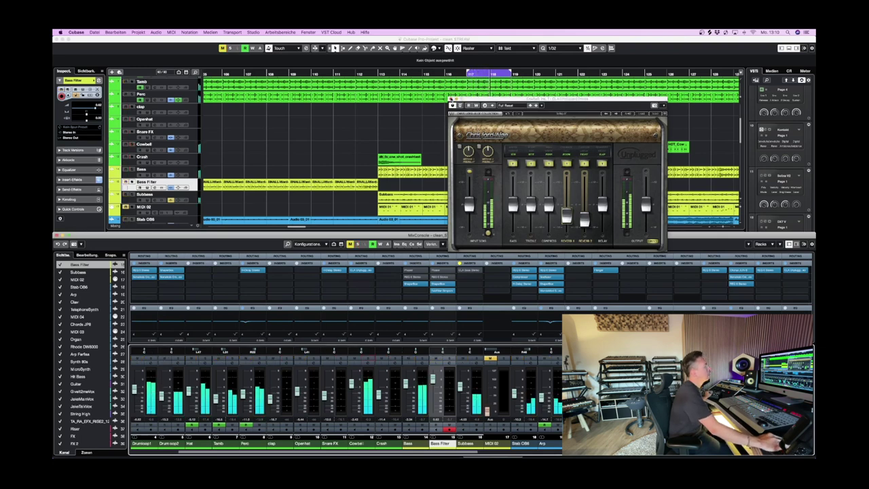
{"action": "left_click", "coordinate": [452, 99]}
{"action": "key", "text": "F3"}
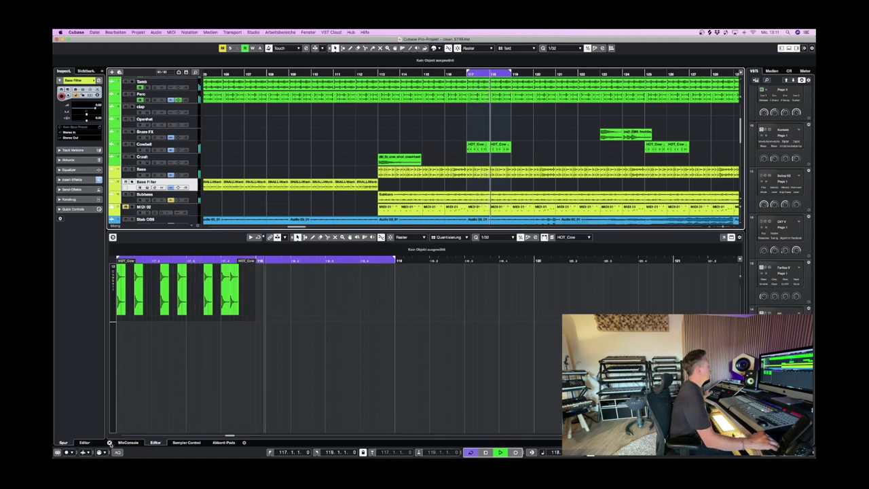
{"action": "key", "text": "super+alt+e"}
- Solo the Cowbell and Bass tracks with the looped bass events selected, and play the section from bar 117
{"action": "left_click", "coordinate": [133, 145]}
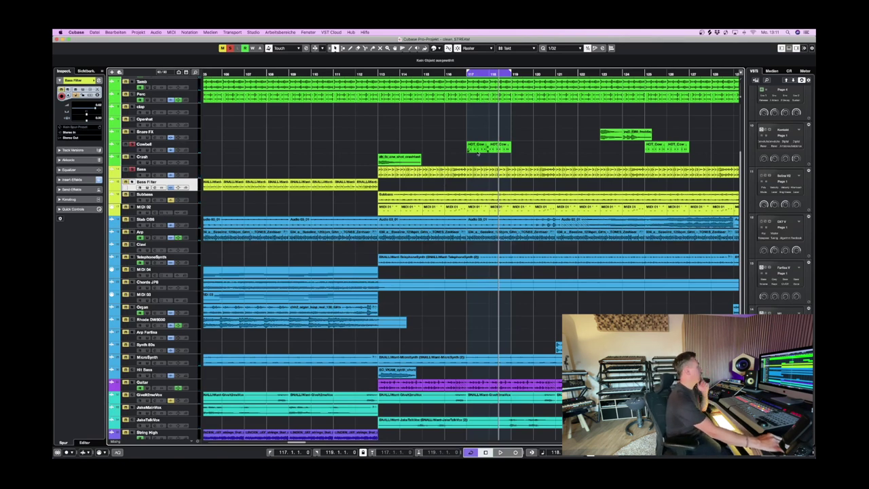
{"action": "left_click_drag", "start_coordinate": [468, 165], "coordinate": [511, 179]}
{"action": "left_click", "coordinate": [466, 72]}
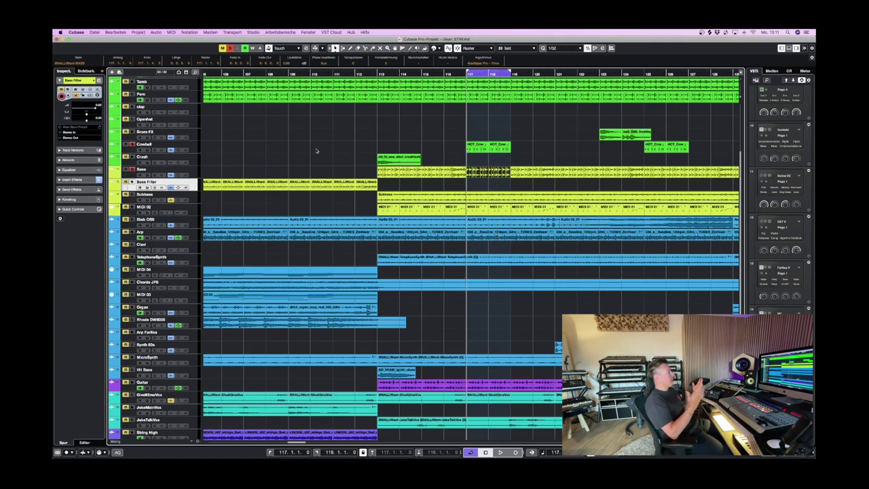
{"action": "key", "text": "space"}
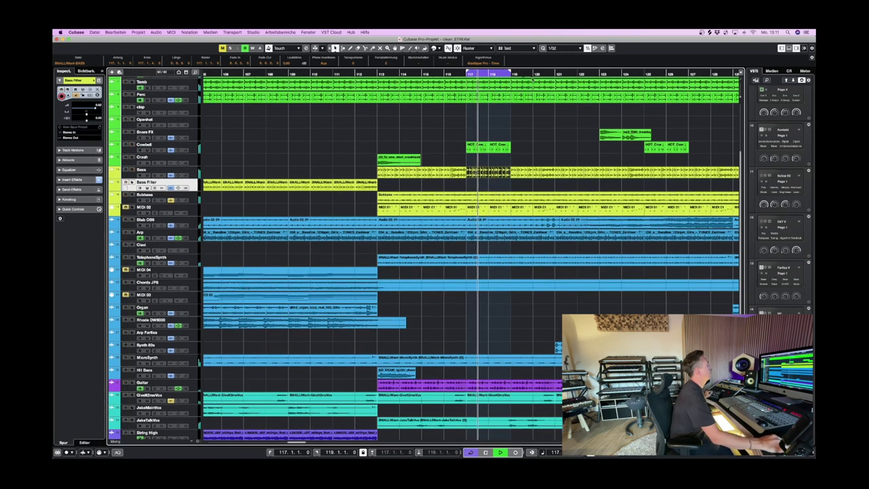
- Solo the Synth 80s track and loop bars 121 to 123 around its event
{"action": "scroll", "coordinate": [582, 265], "scroll_direction": "down", "scroll_amount": 1}
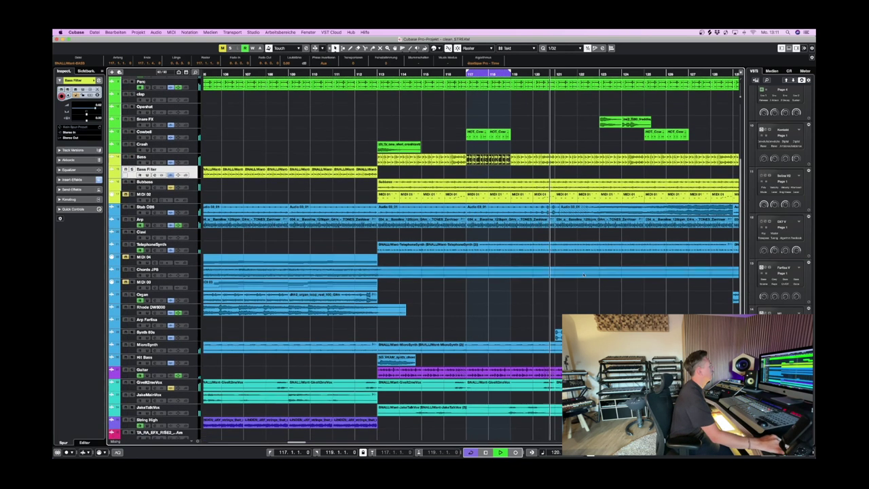
{"action": "key", "text": "p"}
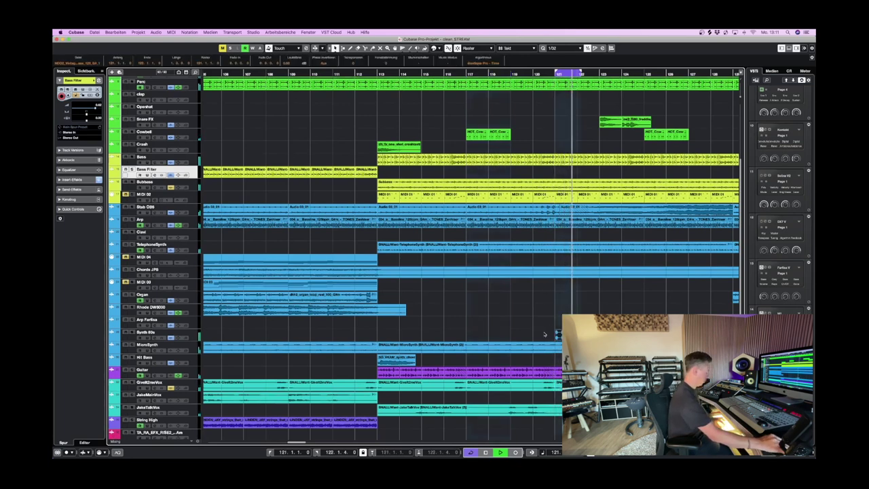
{"action": "left_click", "coordinate": [132, 332]}
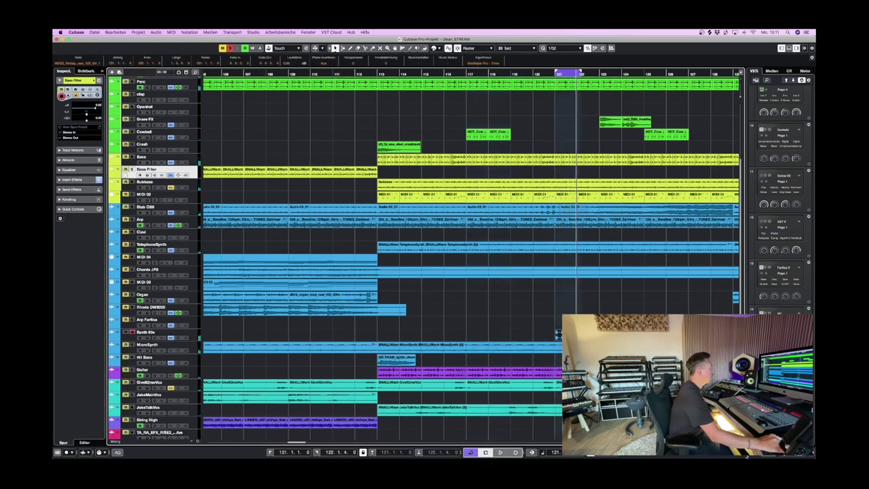
{"action": "key", "text": "h"}
{"action": "key", "text": "h"}
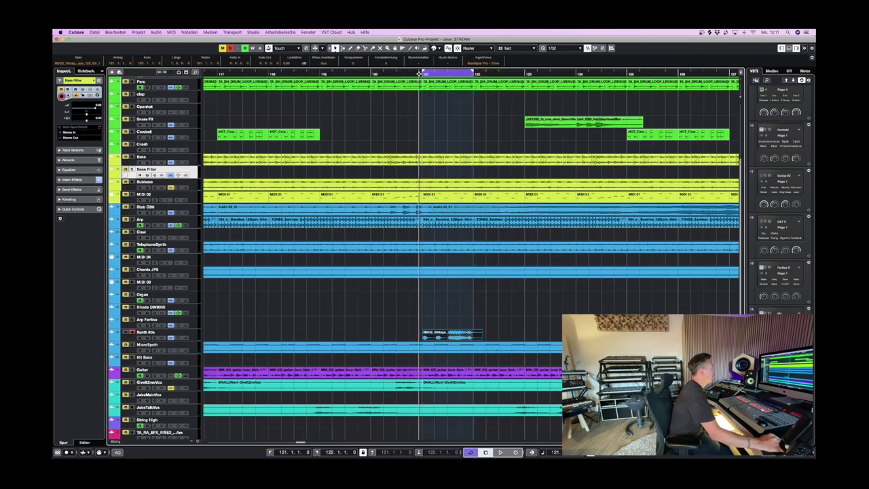
{"action": "left_click_drag", "start_coordinate": [478, 73], "coordinate": [525, 72]}
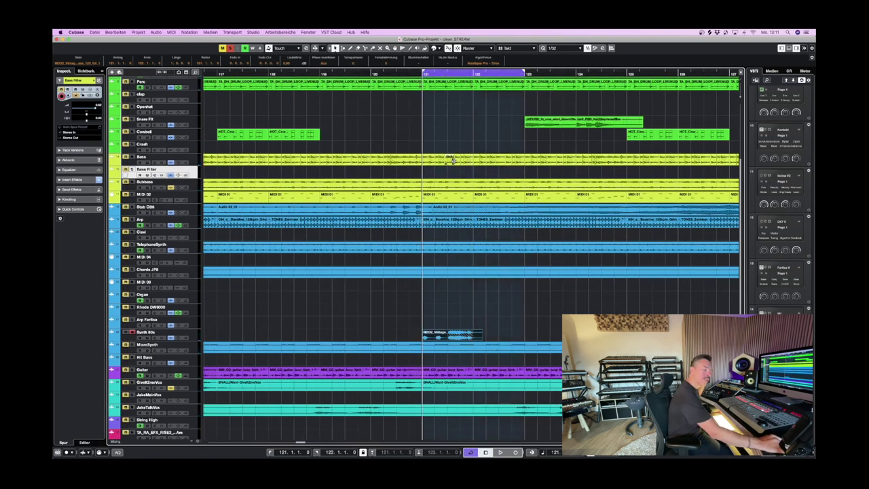
- Examine the CLA Unplugged insert settings on the Synth 80s channel in the mixer
{"action": "key", "text": "alt+F3"}
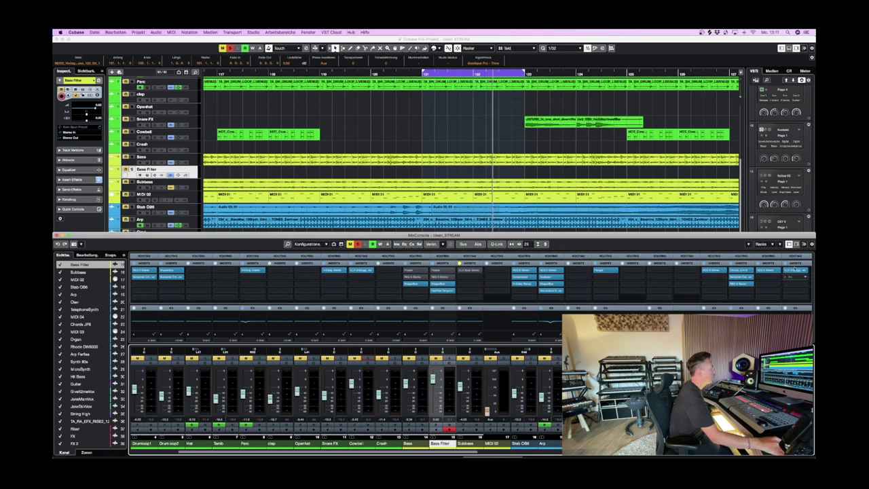
{"action": "scroll", "coordinate": [346, 387], "scroll_direction": "right", "scroll_amount": 8}
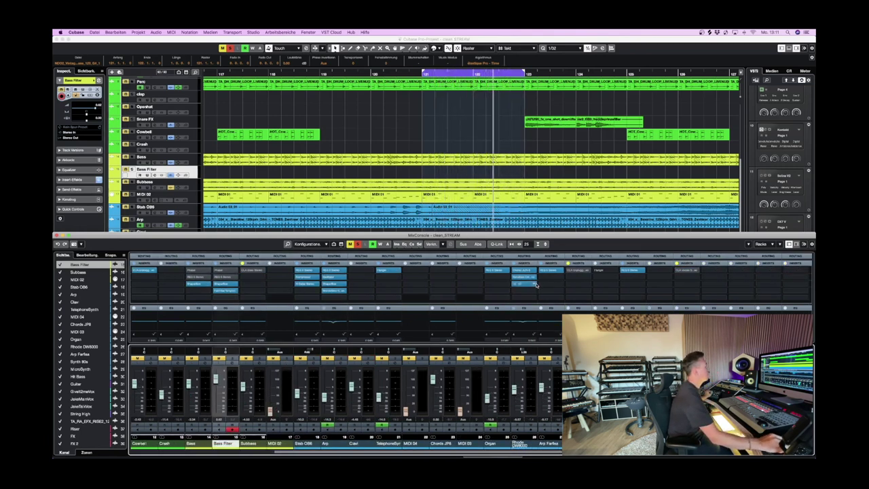
{"action": "left_click", "coordinate": [574, 271]}
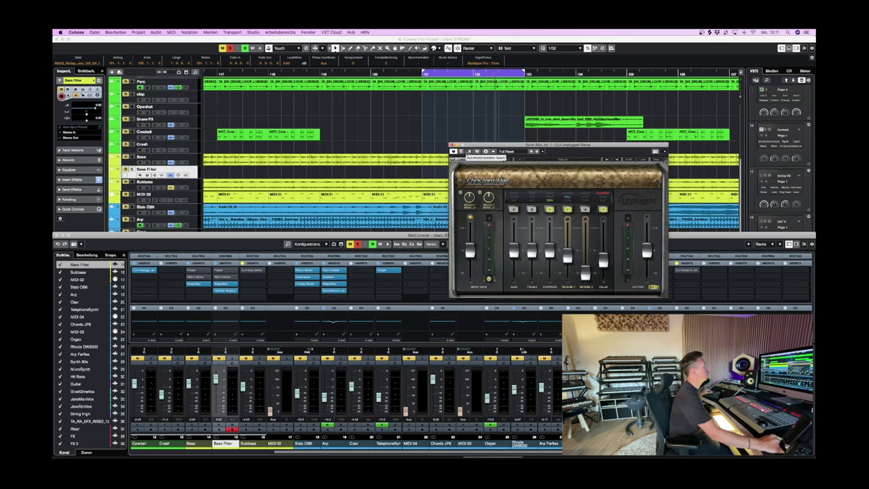
{"action": "key", "text": "alt+F3"}
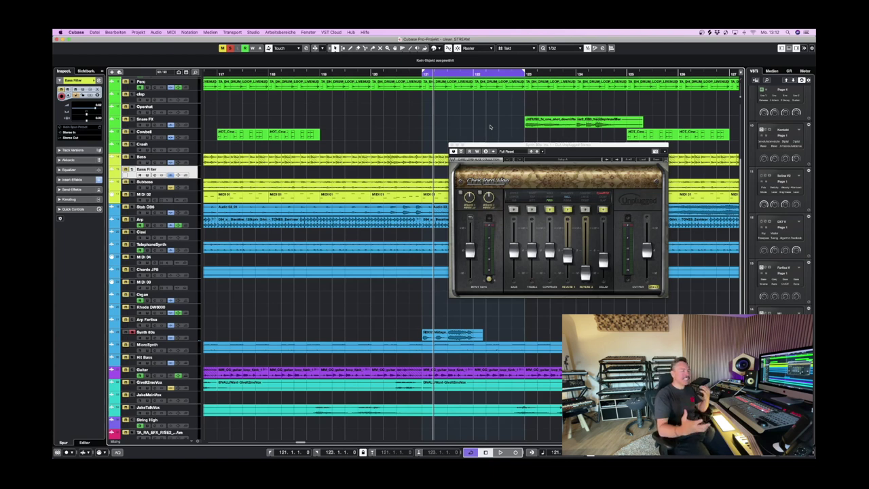
- Play the full mix without the Synth 80s plug-in window and extend the loop's end to bar 125
{"action": "key", "text": "space"}
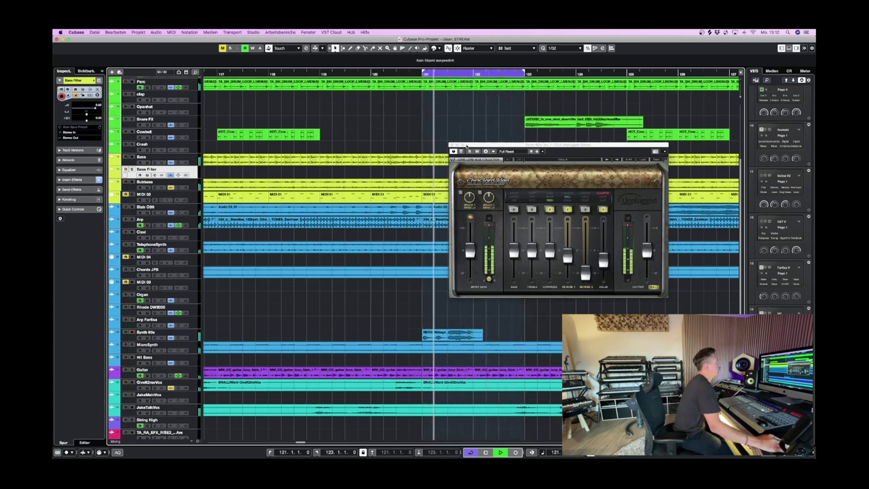
{"action": "key", "text": "super+w"}
{"action": "left_click_drag", "start_coordinate": [524, 72], "coordinate": [626, 72]}
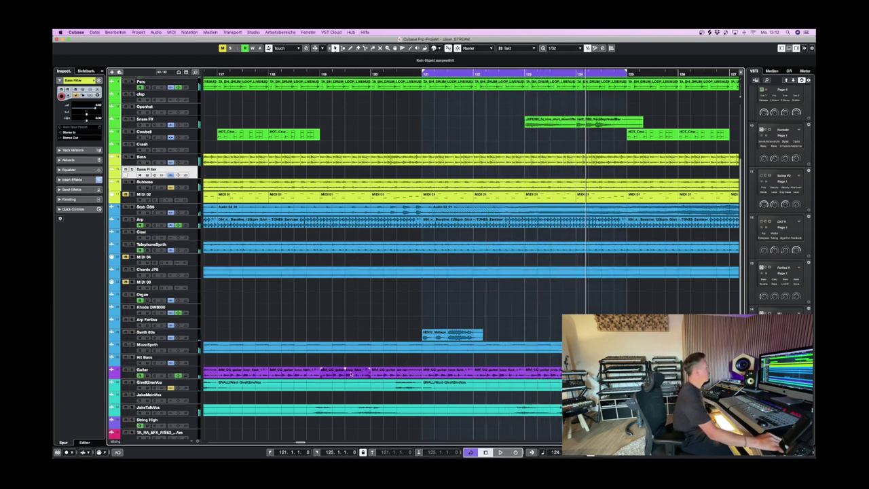
- Listen to the Guitar track soloed within the bar 121 to 125 loop
{"action": "scroll", "coordinate": [184, 292], "scroll_direction": "down", "scroll_amount": 2}
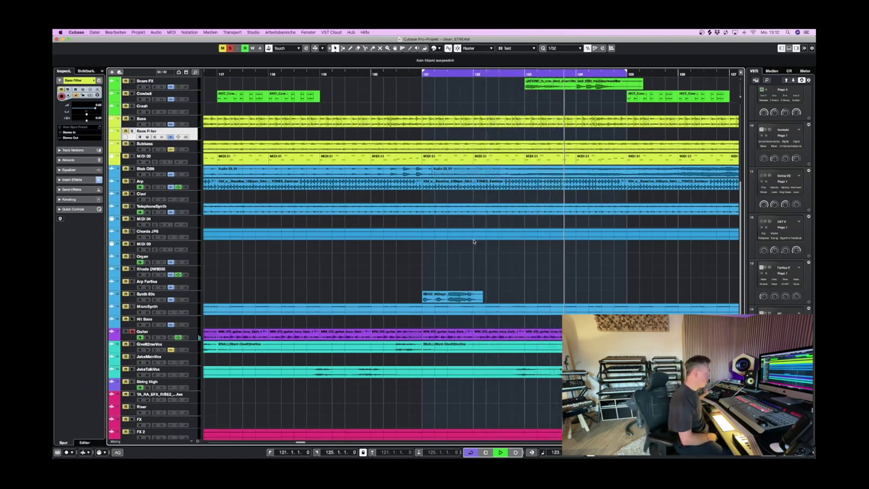
{"action": "key", "text": "space"}
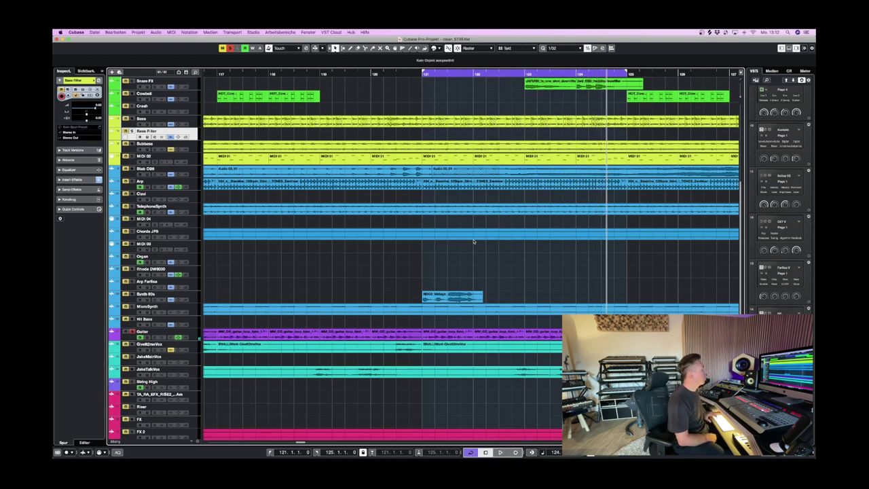
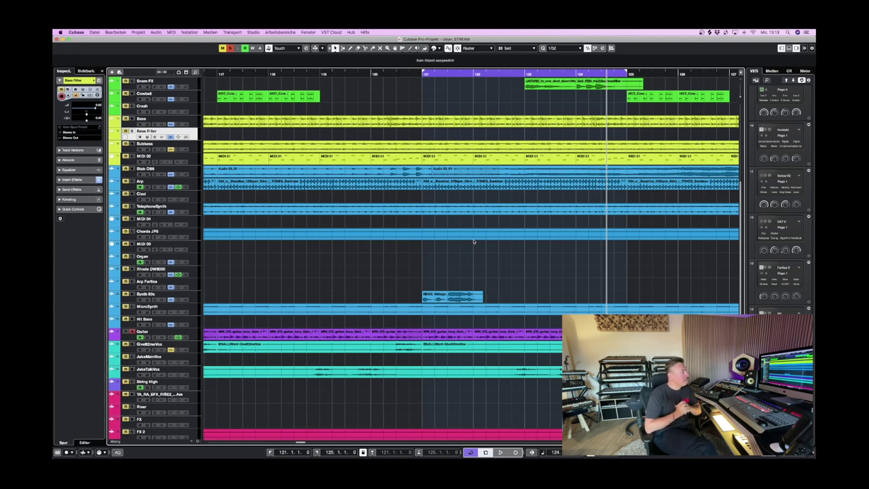
{"action": "key", "text": "space"}
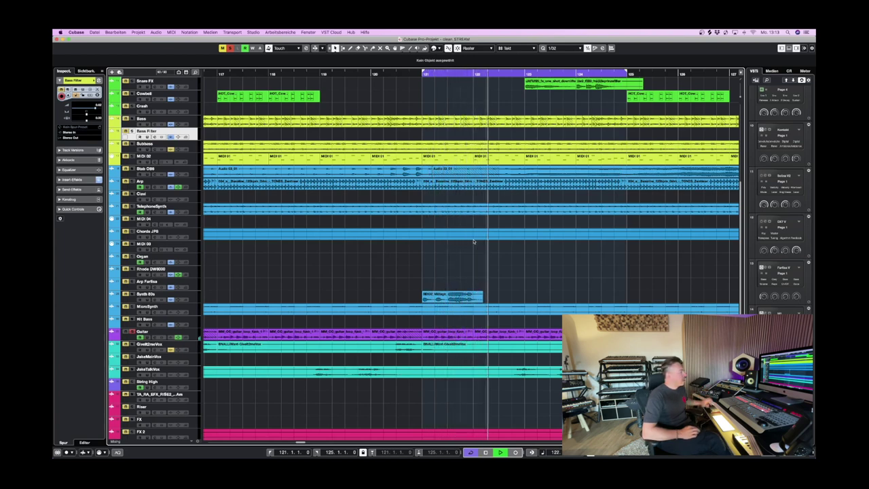
{"action": "key", "text": "space"}
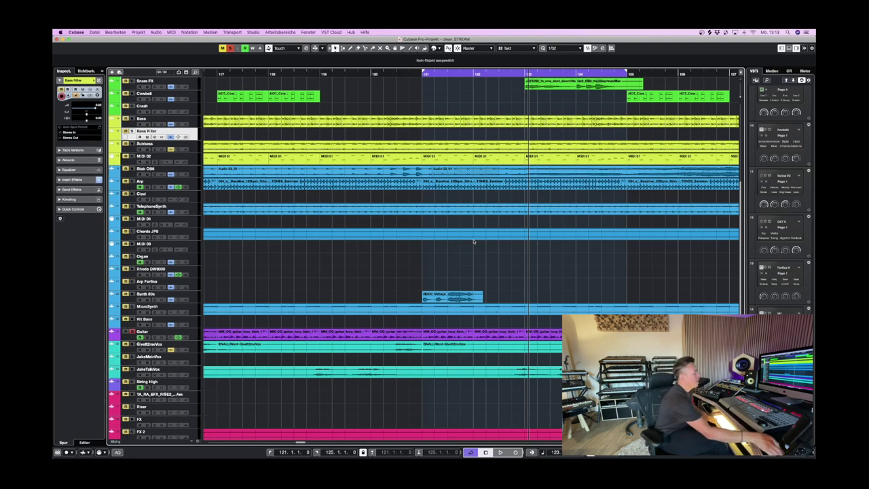
- Listen to the soloed Guitar track, release its solo and play the full mix in the bar 121 to 125 loop
{"action": "key", "text": "space"}
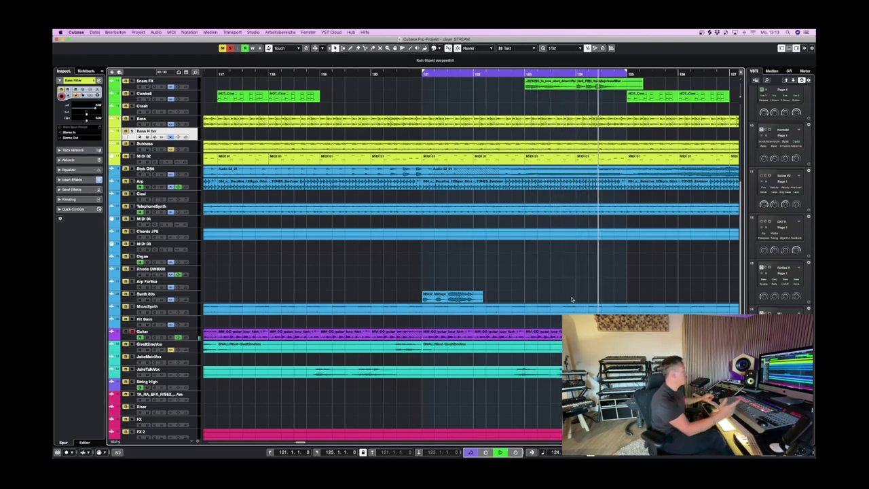
{"action": "key", "text": "space"}
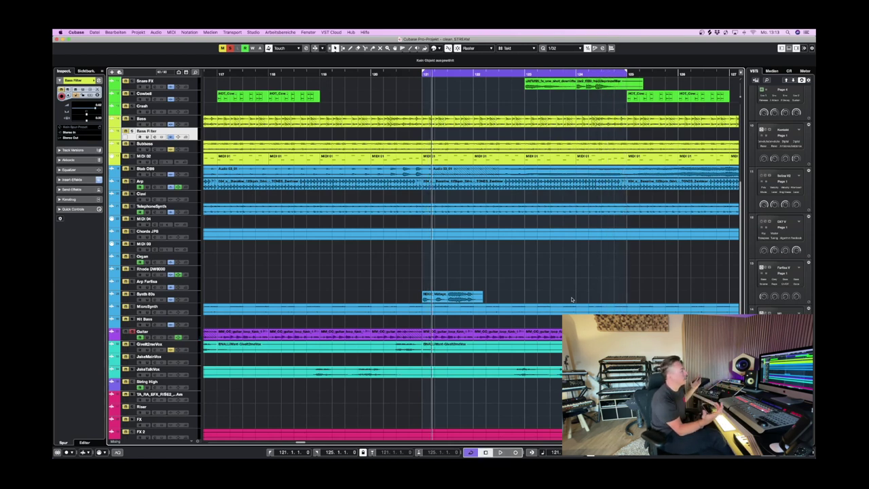
{"action": "key", "text": "space"}
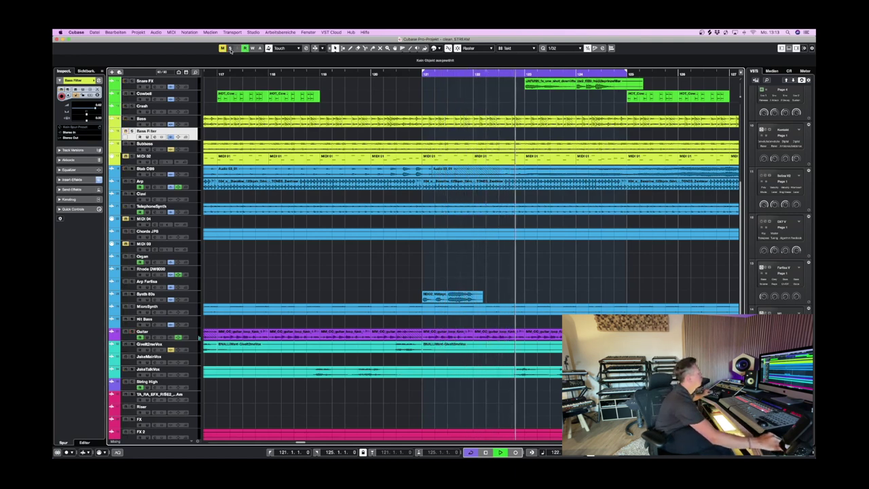
{"action": "key", "text": "g"}
{"action": "key", "text": "g"}
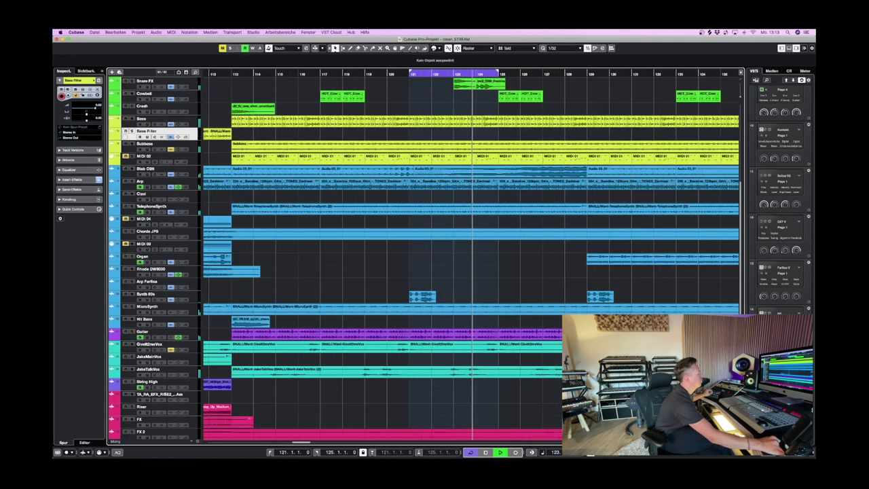
{"action": "scroll", "coordinate": [555, 395], "scroll_direction": "up", "scroll_amount": 6}
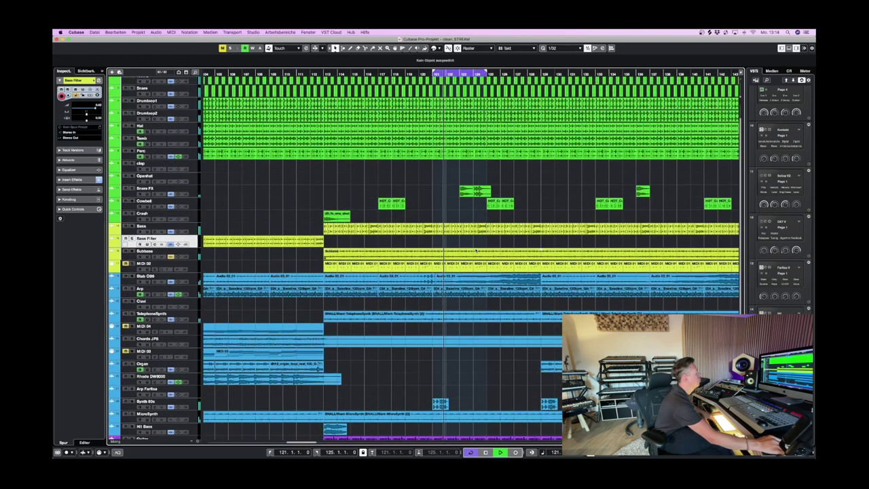
{"action": "key", "text": "space"}
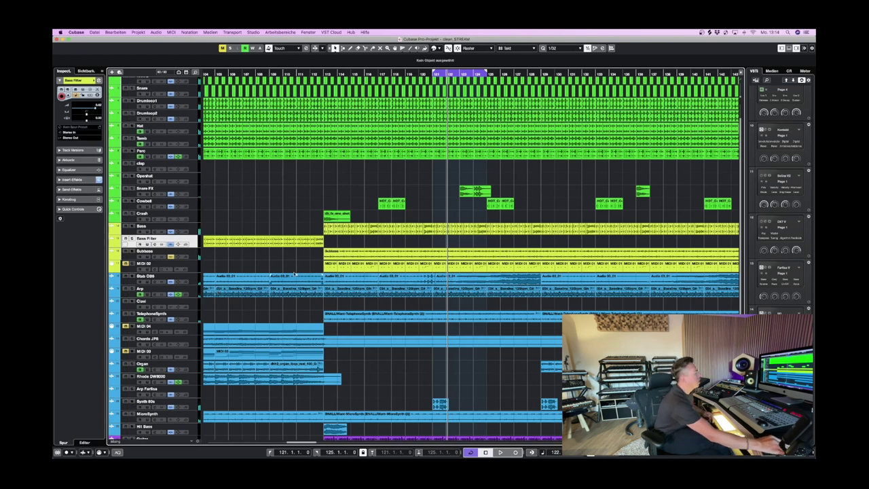
- Solo the Stab OB6 track together with Kick, Kick 2, Snare, Drumloop1 and Drumloop2, and play from about bar 113
{"action": "left_click", "coordinate": [133, 276]}
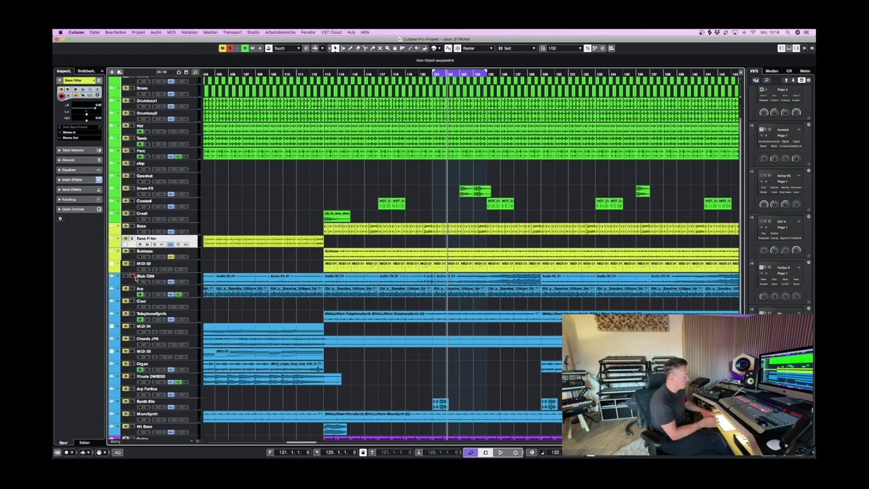
{"action": "scroll", "coordinate": [384, 199], "scroll_direction": "up", "scroll_amount": 2}
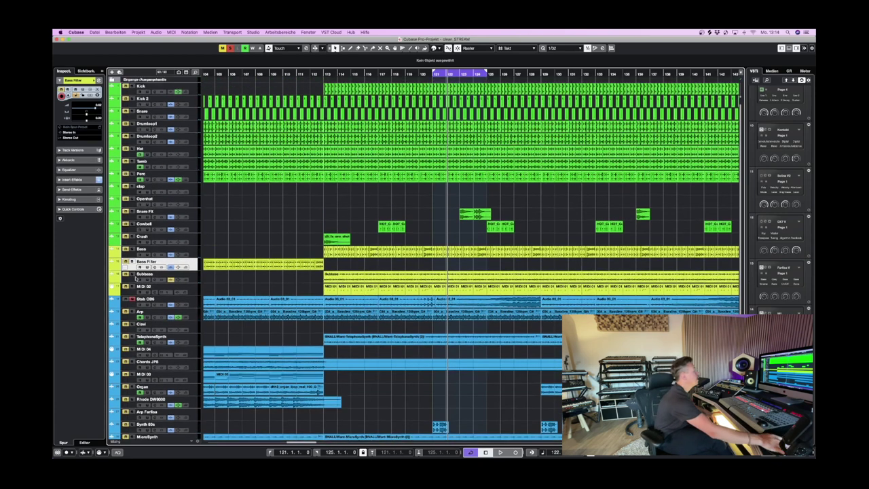
{"action": "left_click", "coordinate": [332, 73]}
{"action": "scroll", "coordinate": [360, 207], "scroll_direction": "up", "scroll_amount": 1}
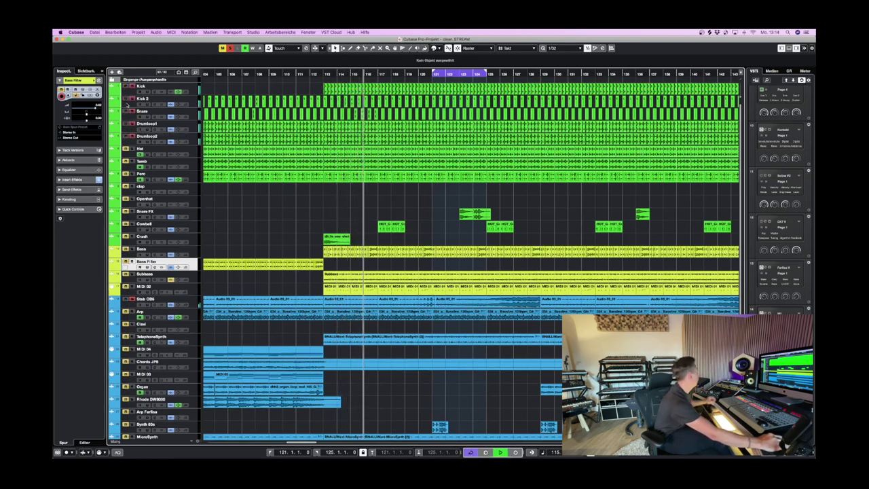
- Extend the loop's end to bar 132, play the soloed tracks from bar 121, and release all solos to hear the full mix
{"action": "key", "text": "KP_1"}
{"action": "left_click_drag", "start_coordinate": [480, 78], "coordinate": [582, 78]}
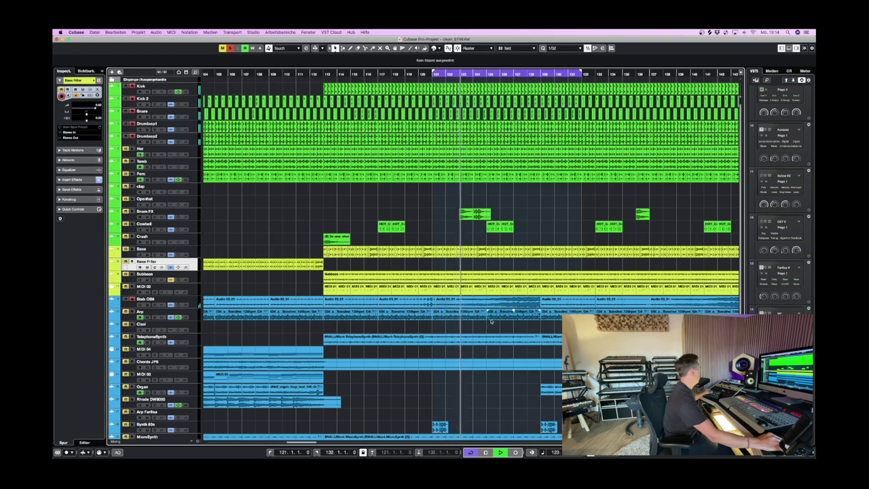
{"action": "left_click", "coordinate": [513, 75]}
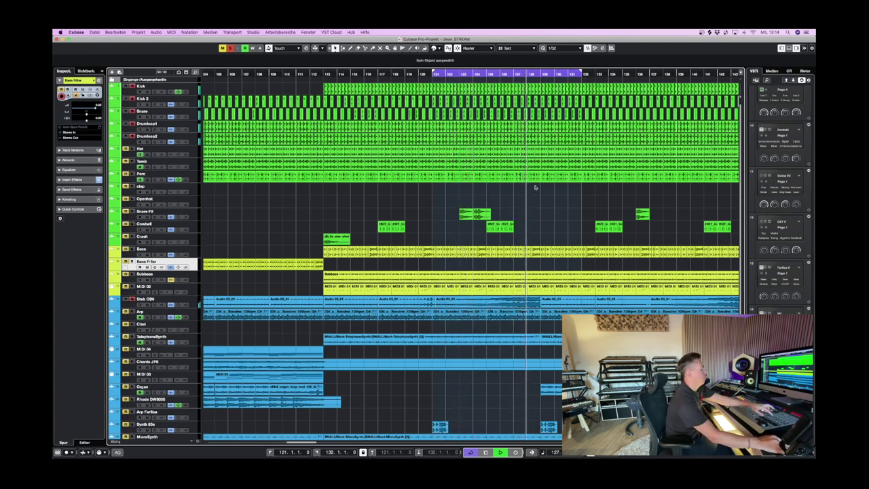
{"action": "key", "text": "alt+F3"}
{"action": "key", "text": "alt+F3"}
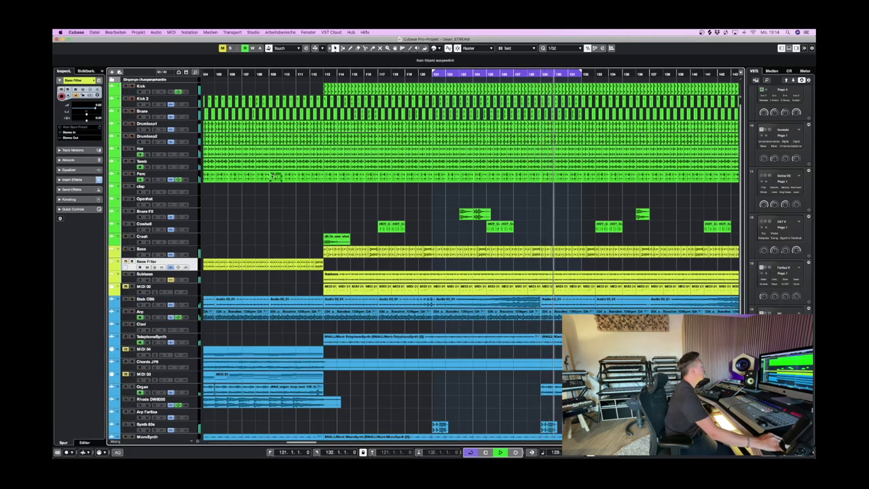
{"action": "key", "text": "space"}
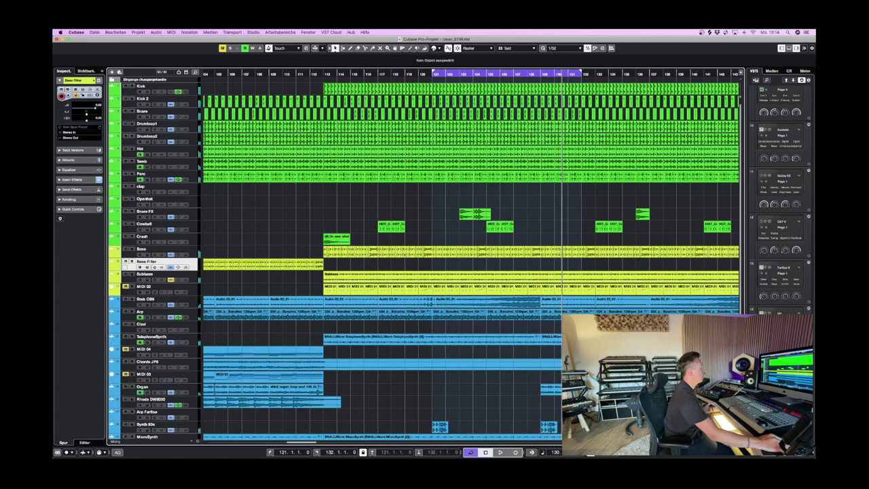
- Solo the TelephoneSynth track and play its event within the bar 121 to 132 loop
{"action": "scroll", "coordinate": [505, 148], "scroll_direction": "down", "scroll_amount": 1}
{"action": "key", "text": "space"}
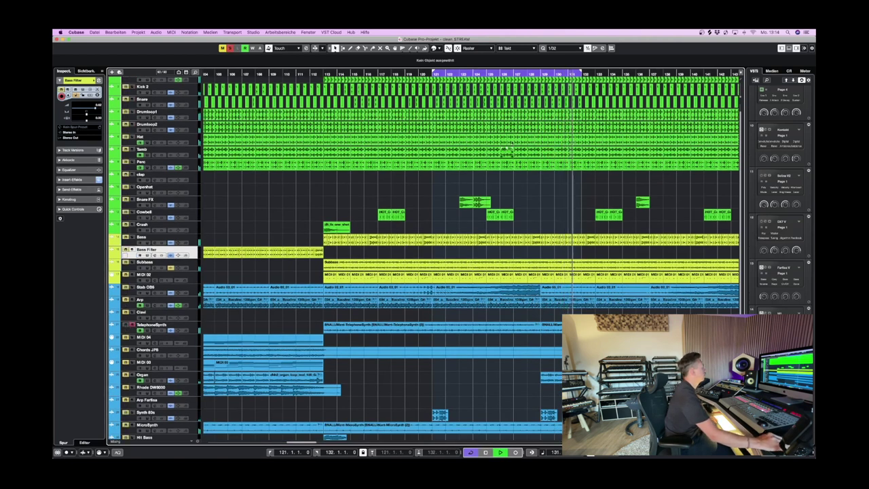
{"action": "key", "text": "space"}
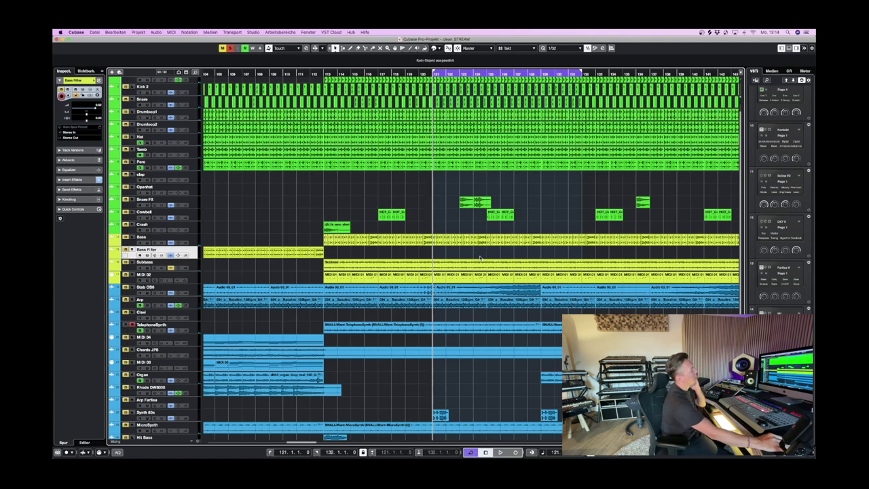
{"action": "left_click", "coordinate": [469, 330]}
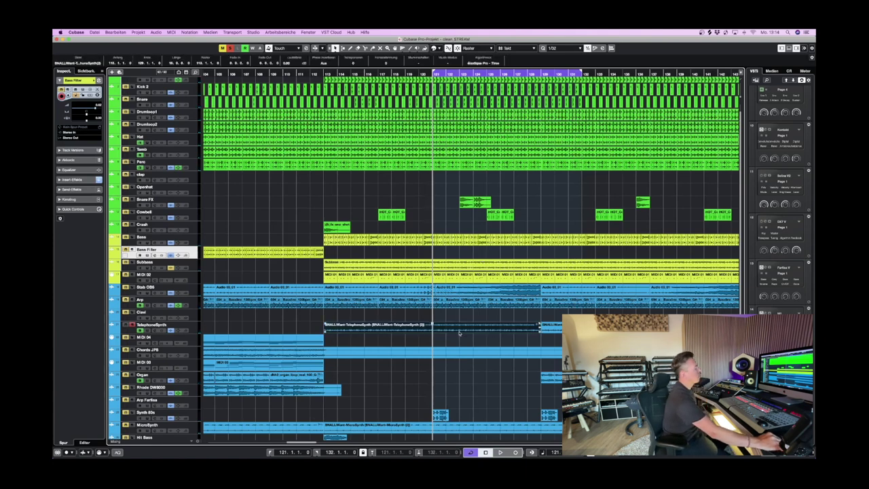
{"action": "key", "text": "space"}
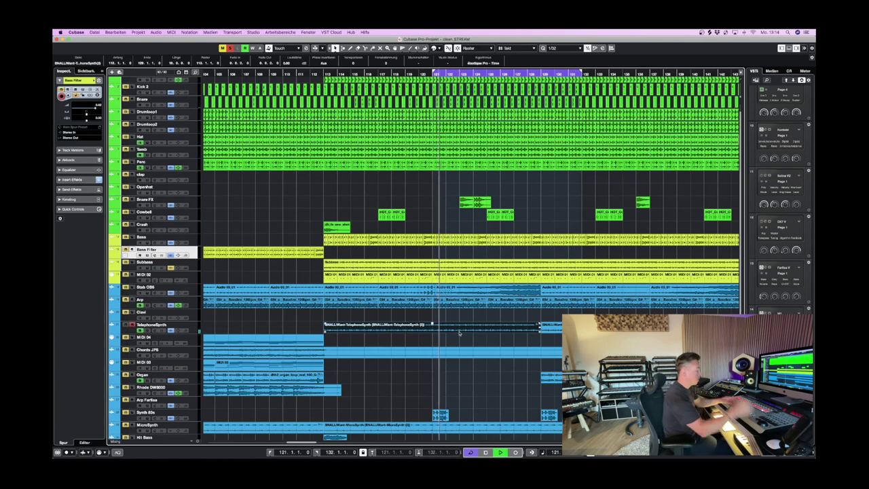
- Examine the Flanger insert settings on the TelephoneSynth channel in the mixer while the track plays
{"action": "key", "text": "alt+F3"}
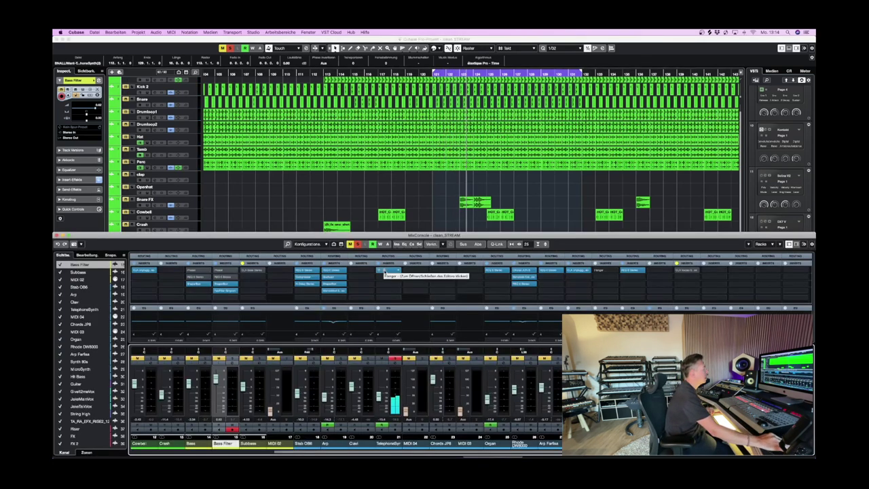
{"action": "left_click", "coordinate": [385, 271]}
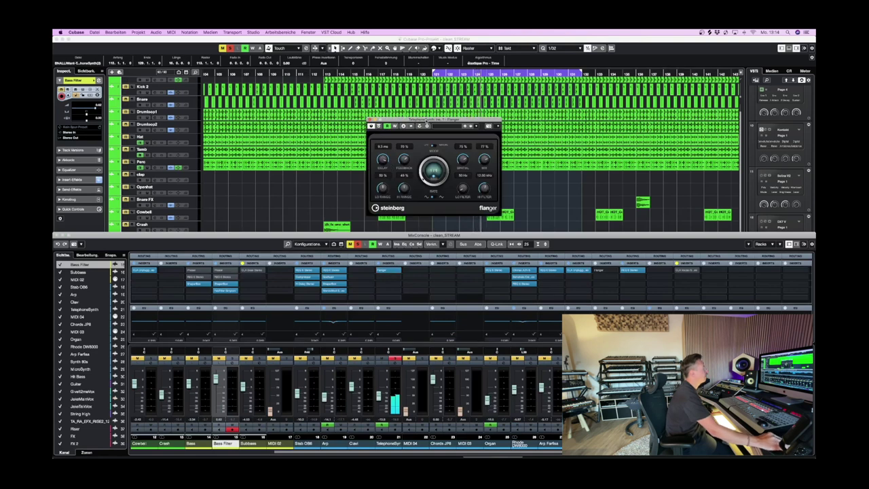
{"action": "left_click_drag", "start_coordinate": [417, 120], "coordinate": [530, 118]}
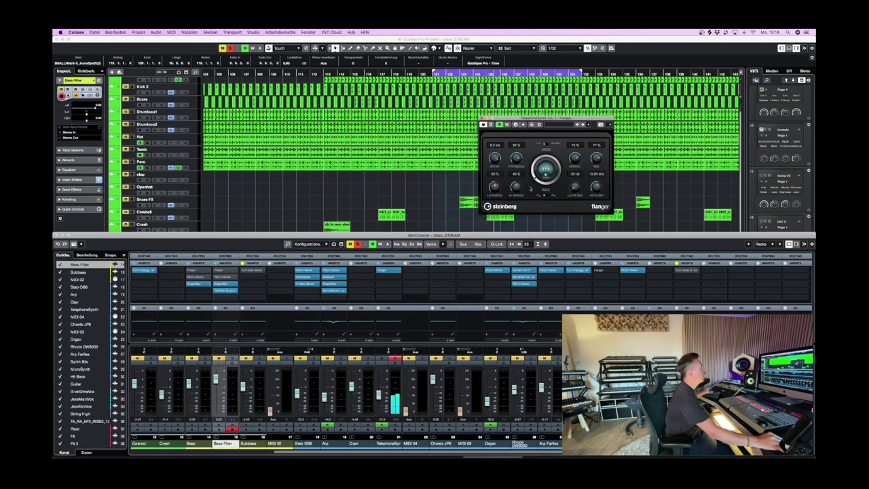
{"action": "scroll", "coordinate": [516, 161], "scroll_direction": "down", "scroll_amount": 5}
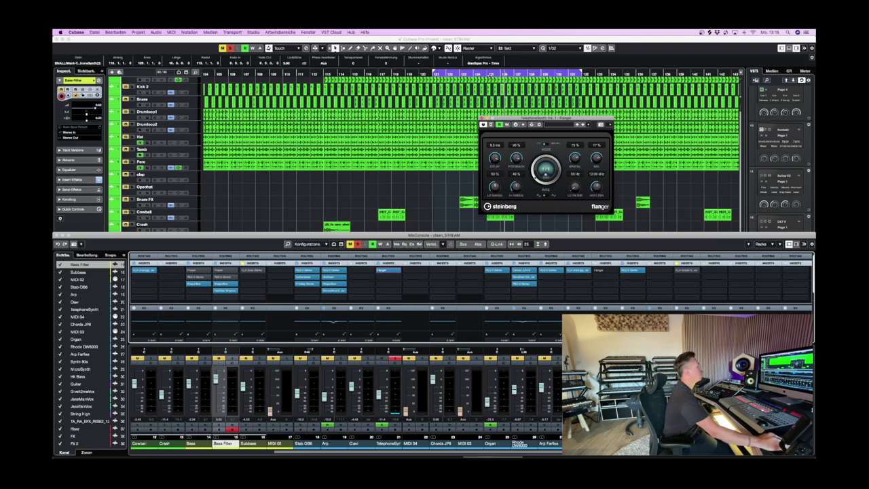
- Hide the mixer and listen to the soloed TelephoneSynth while watching the Flanger's feedback setting
{"action": "key", "text": "F3"}
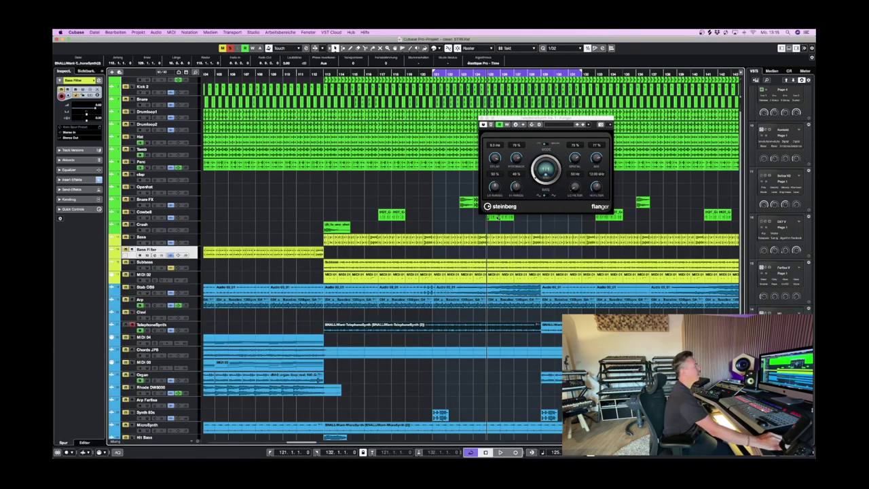
{"action": "key", "text": "space"}
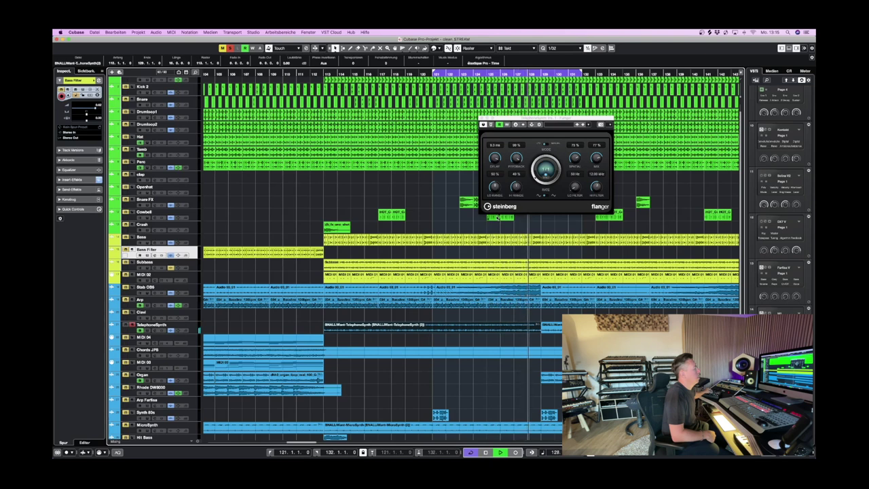
{"action": "key", "text": "space"}
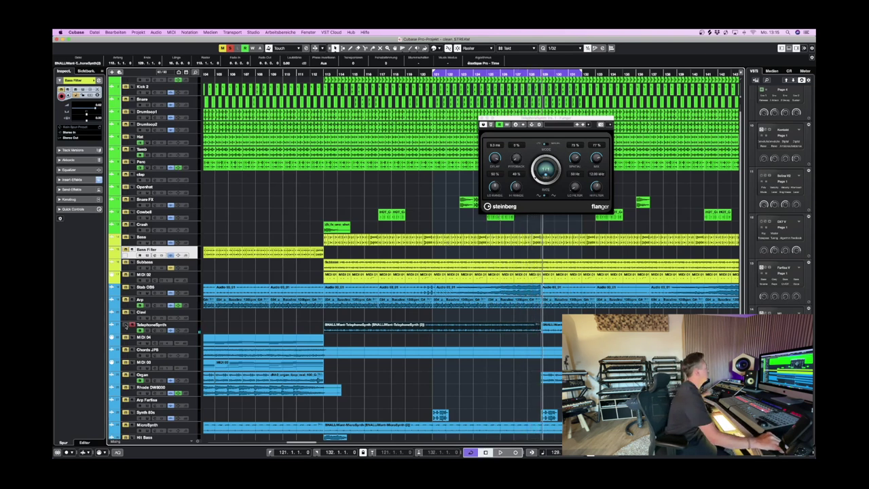
- Release the TelephoneSynth solo, close the Flanger window and play the full mix
{"action": "key", "text": "space"}
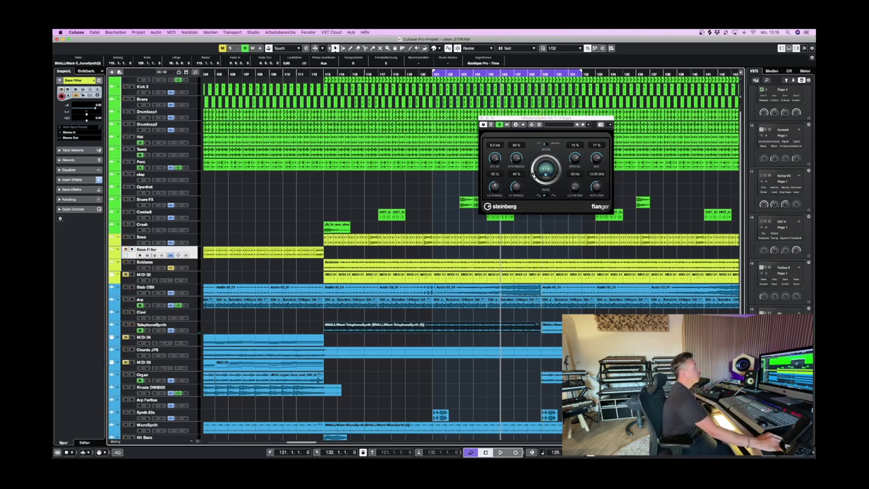
{"action": "key", "text": "super+w"}
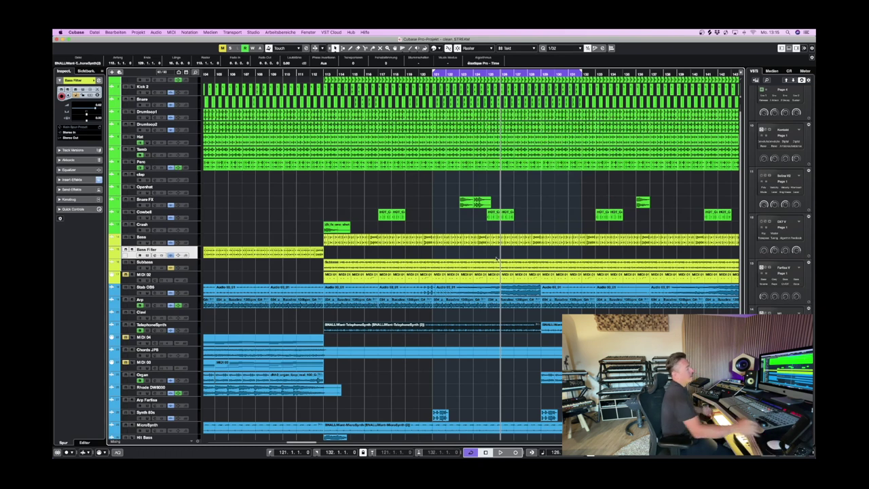
{"action": "key", "text": "space"}
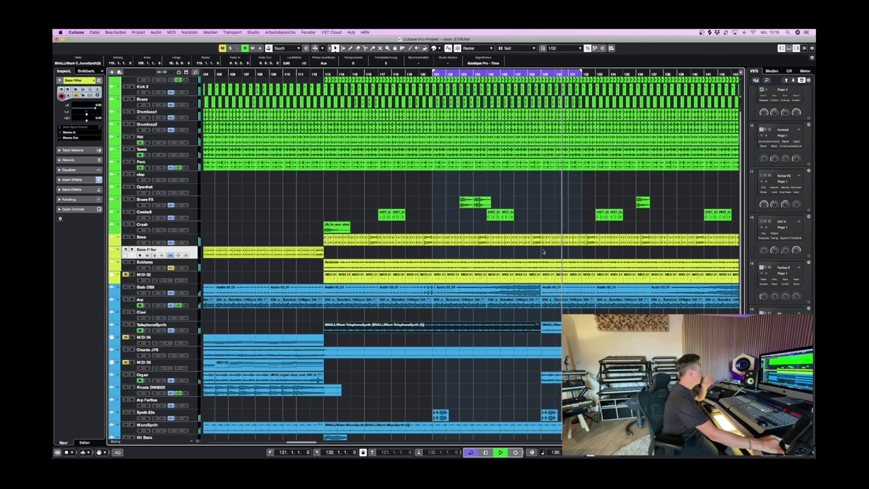
- Play the full mix from about bar 141 through the following section with a wider overview of the arrangement
{"action": "scroll", "coordinate": [543, 252], "scroll_direction": "right", "scroll_amount": 5}
{"action": "scroll", "coordinate": [543, 252], "scroll_direction": "down", "scroll_amount": 5}
{"action": "scroll", "coordinate": [543, 252], "scroll_direction": "right", "scroll_amount": 5}
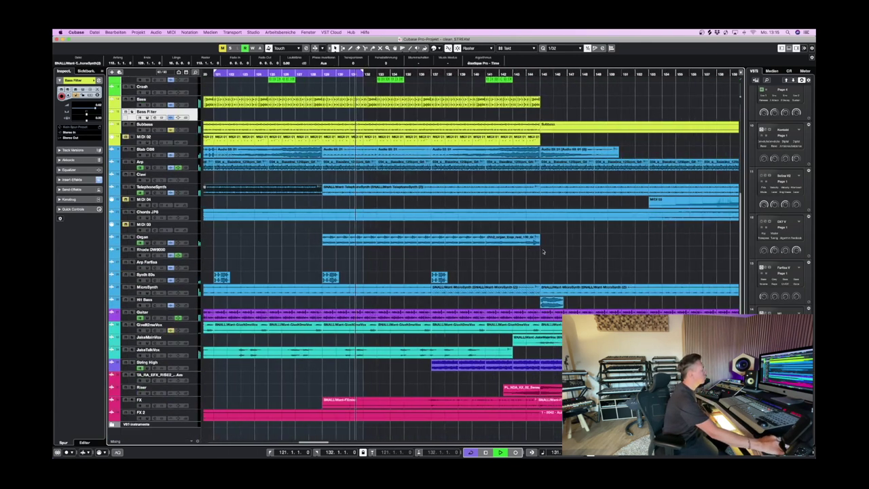
{"action": "left_click", "coordinate": [485, 72]}
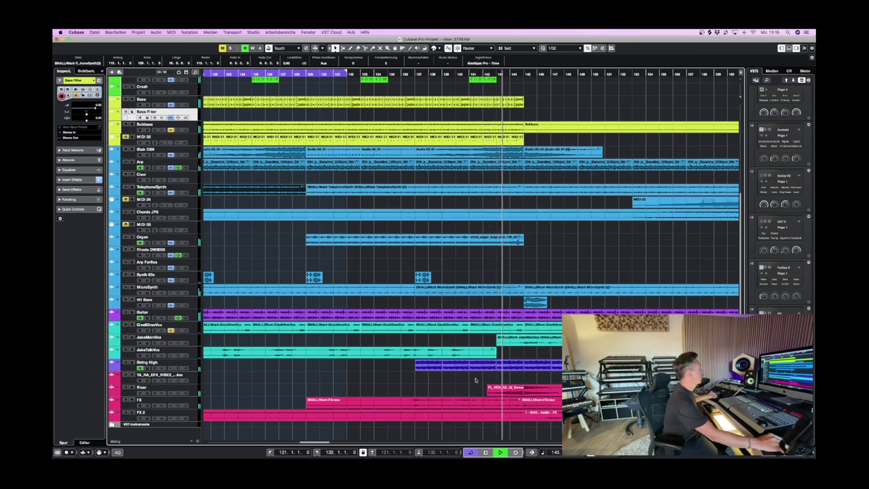
{"action": "key", "text": "g"}
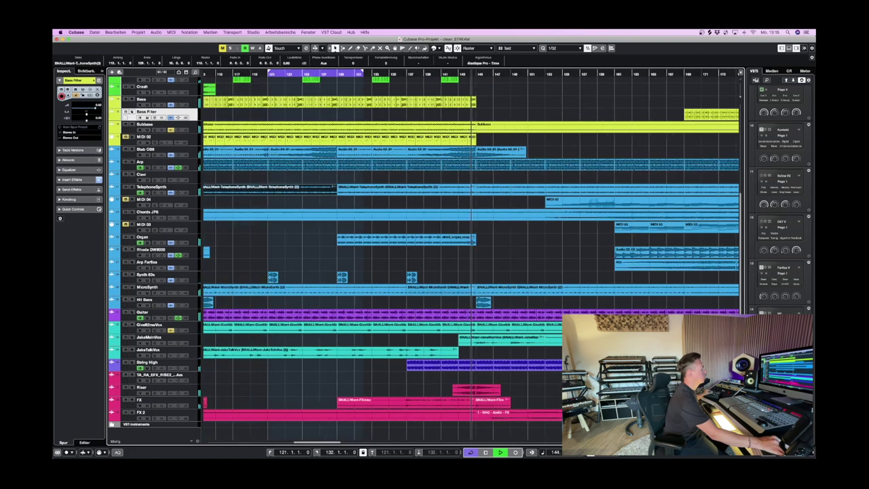
{"action": "key", "text": "g"}
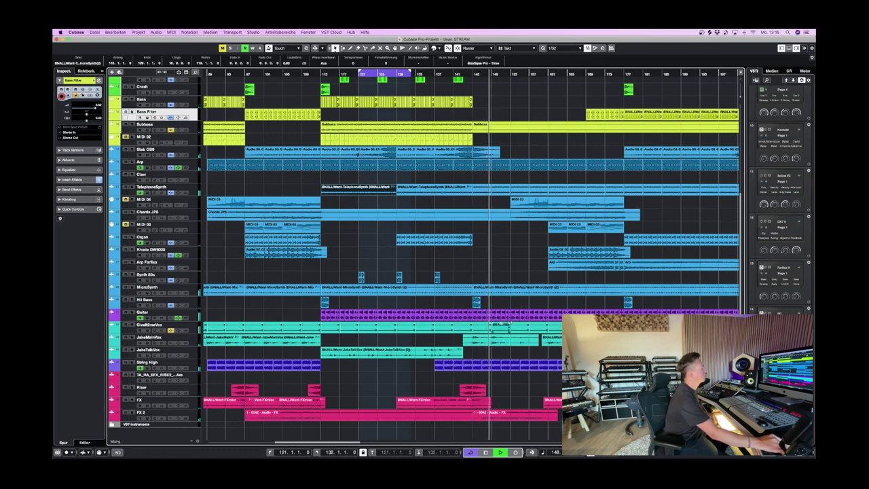
{"action": "key", "text": "space"}
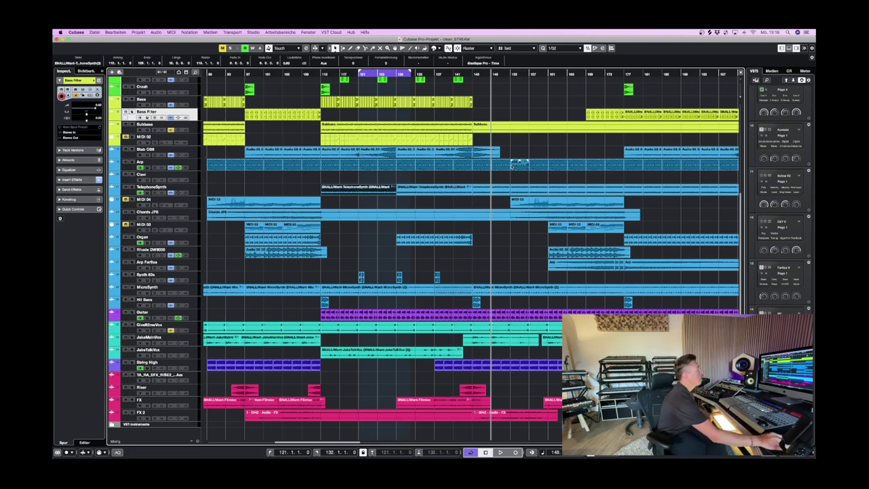
- Play the full mix from about bar 145 and solo the MIDI 04 track at its event around bar 153
{"action": "left_click", "coordinate": [475, 78]}
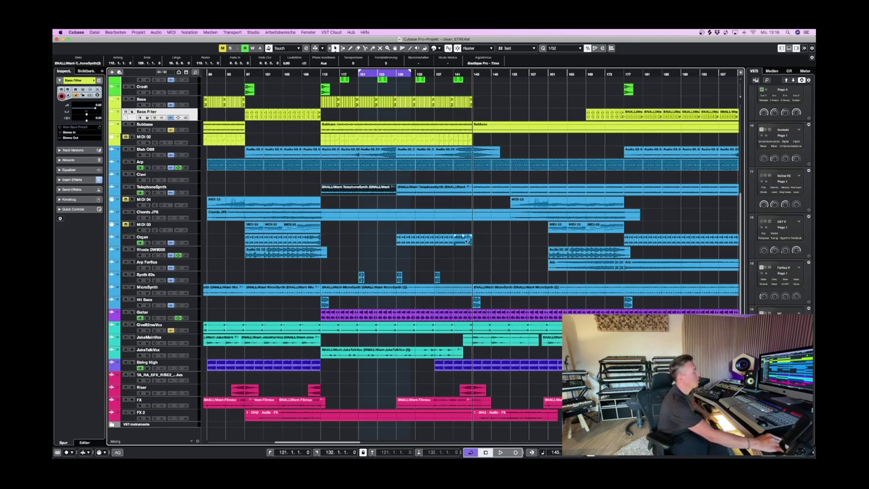
{"action": "left_click", "coordinate": [468, 75]}
{"action": "key", "text": "space"}
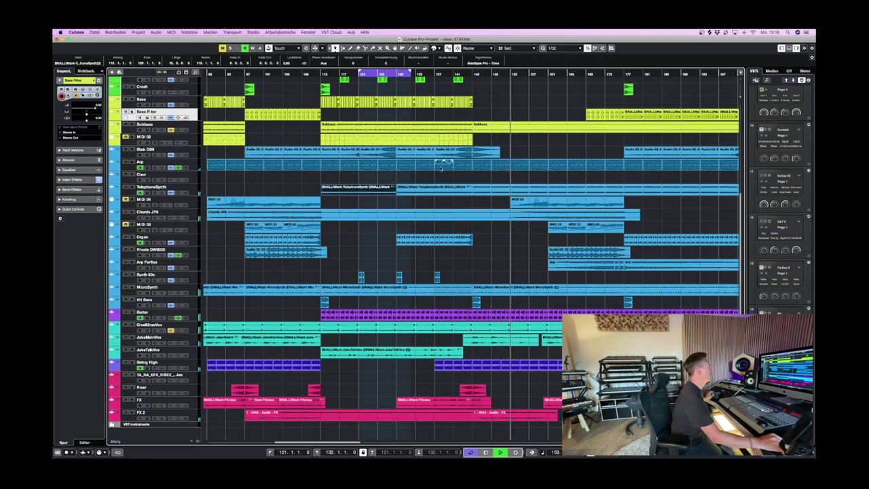
{"action": "left_click", "coordinate": [416, 221]}
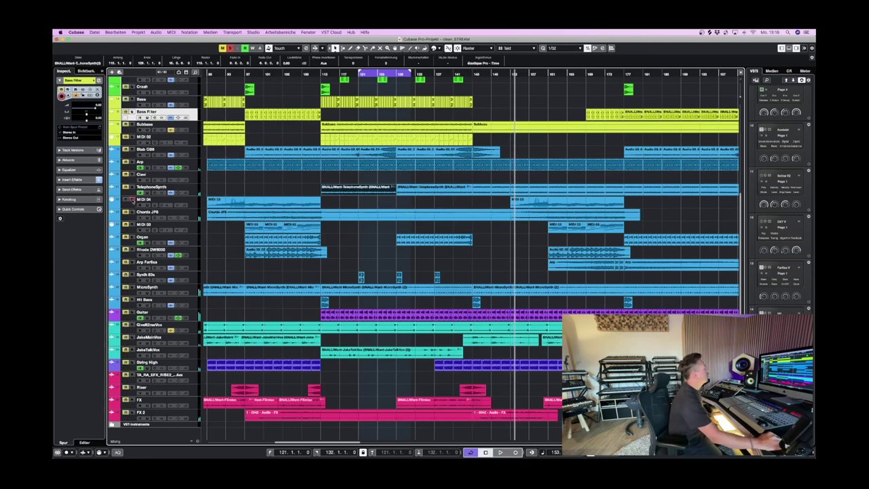
- Open the MIDI 04 track's event around bar 153 in the Key Editor, release the solo and close the editor
{"action": "double_click", "coordinate": [585, 204]}
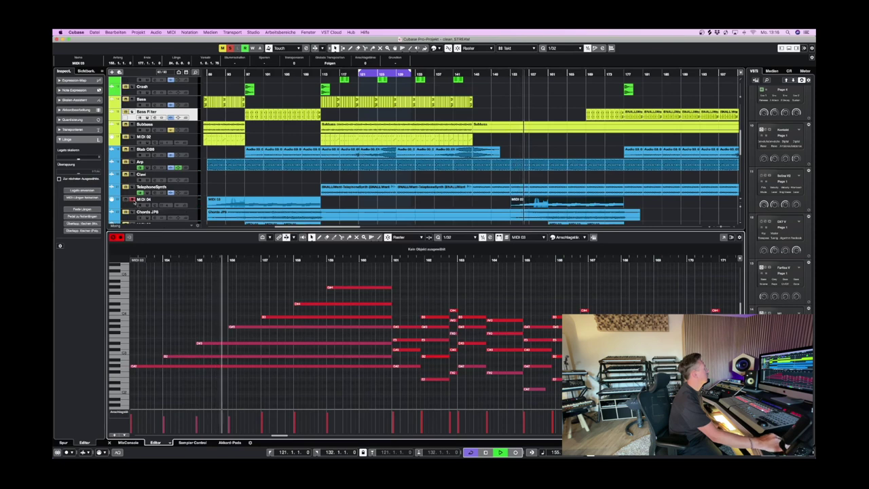
{"action": "left_click", "coordinate": [164, 231]}
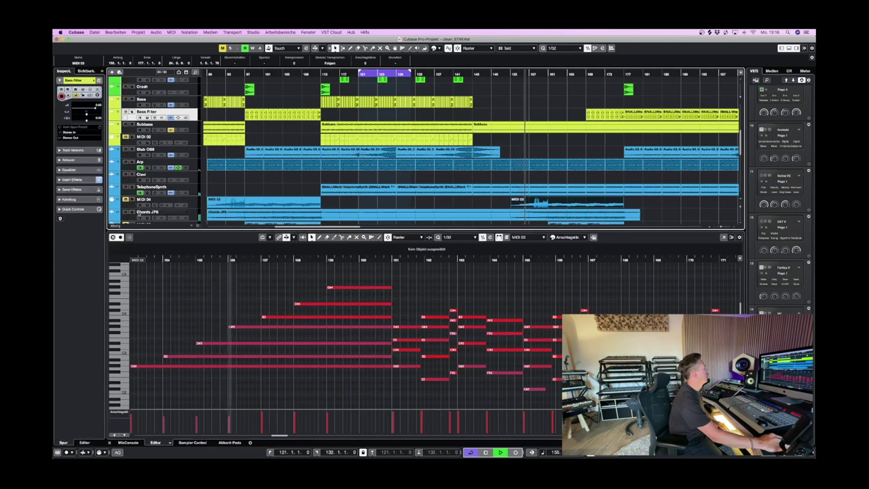
{"action": "left_click", "coordinate": [108, 442]}
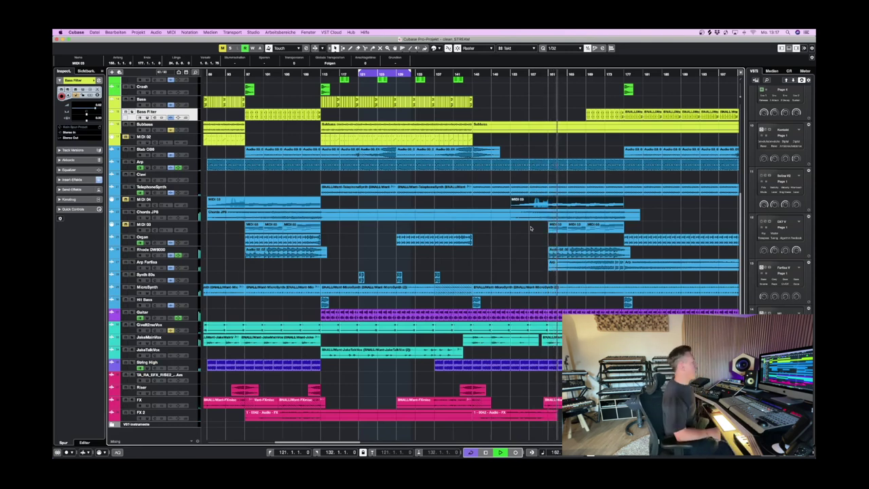
- Play the full mix up to about bar 178 and replay it briefly from about bar 149
{"action": "key", "text": "shift+KP_Add"}
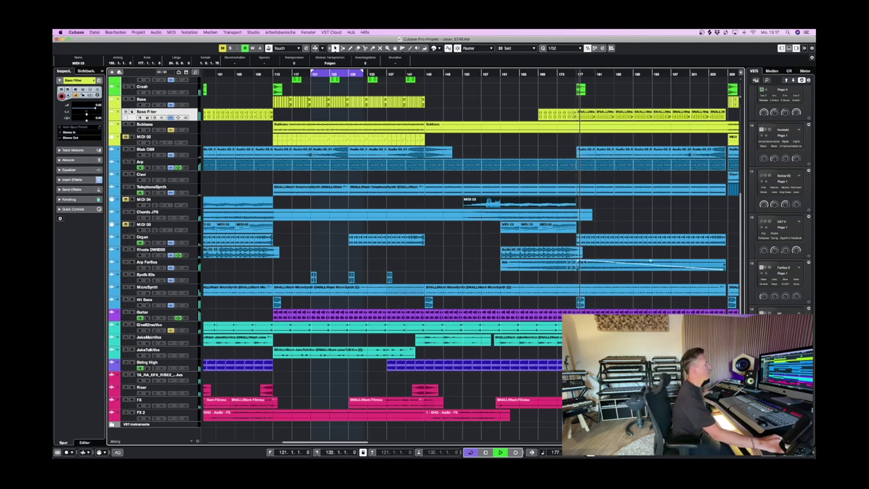
{"action": "key", "text": "space"}
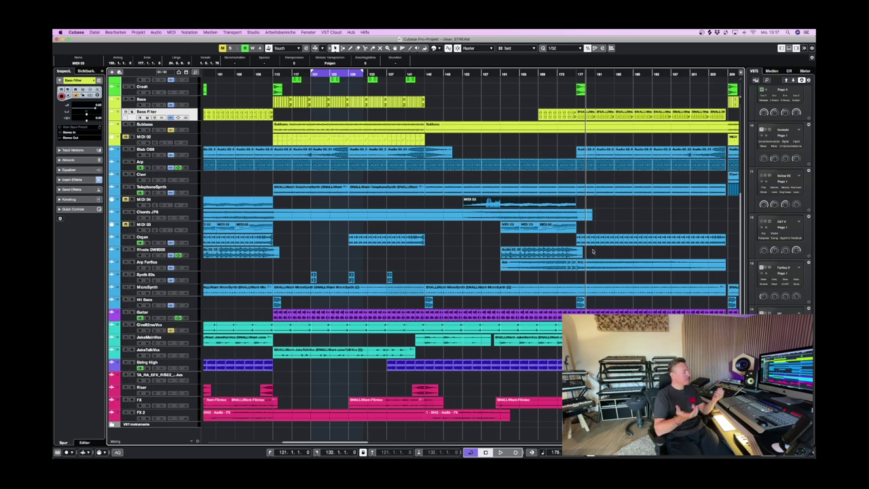
{"action": "left_click", "coordinate": [441, 74]}
{"action": "key", "text": "space"}
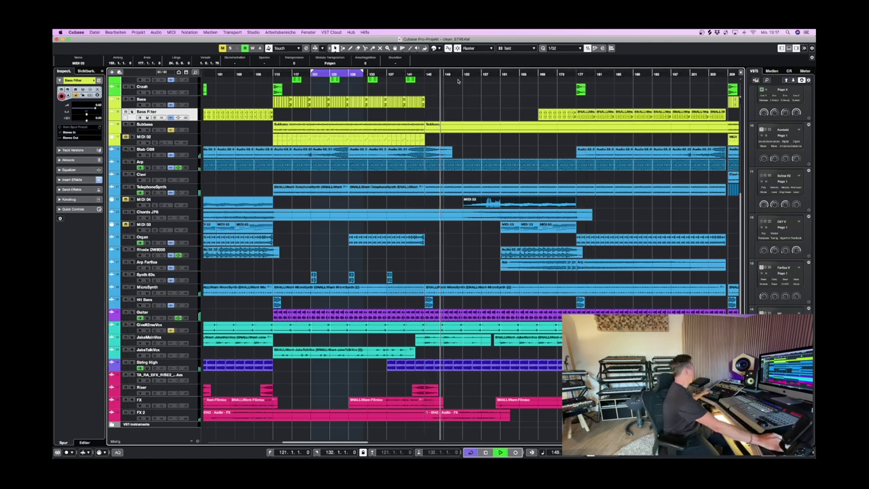
{"action": "key", "text": "space"}
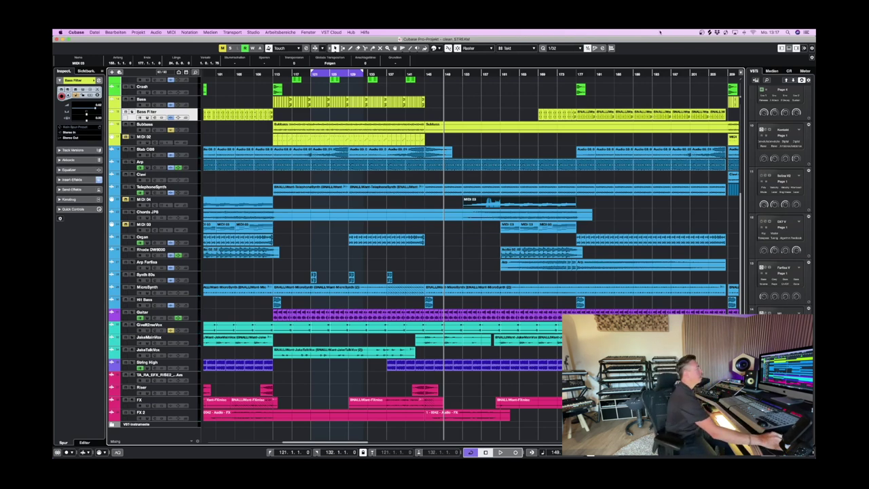
- Play the full mix across the section change at bar 177, pausing around bar 180 before continuing
{"action": "key", "text": "space"}
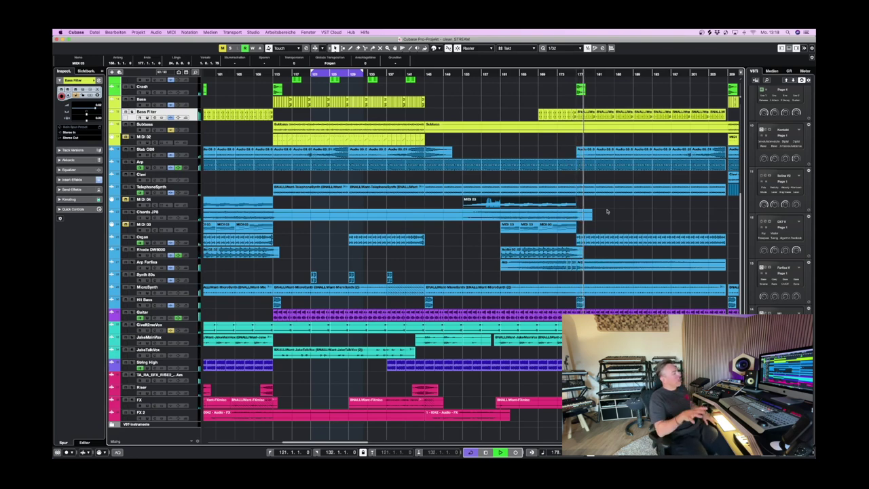
{"action": "key", "text": "space"}
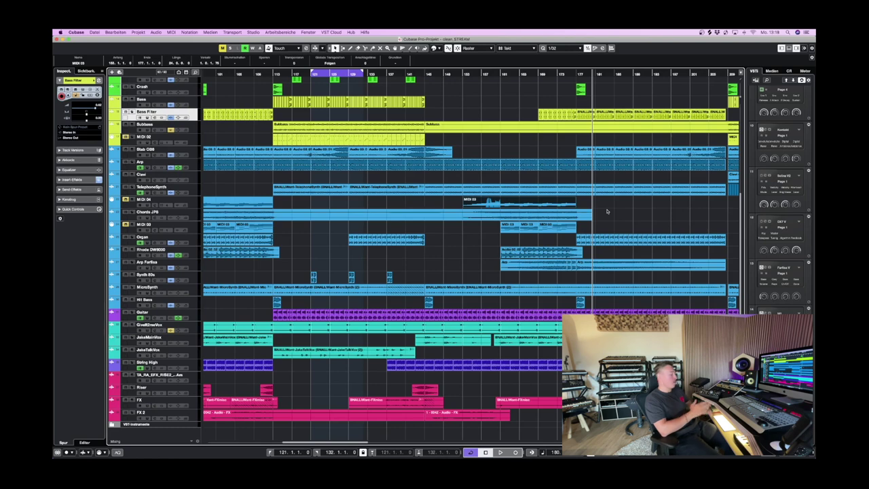
{"action": "key", "text": "space"}
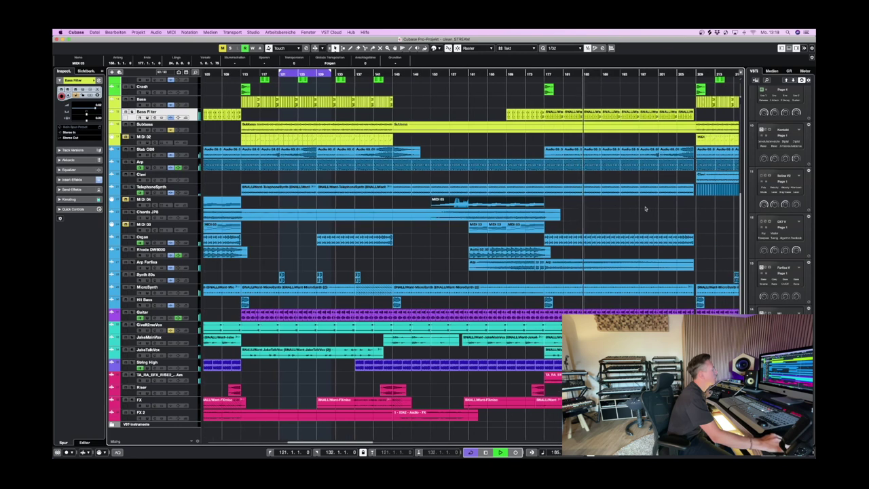
- Move playback to about bar 193, pause there and play the full mix onward
{"action": "left_click", "coordinate": [622, 75]}
{"action": "key", "text": "space"}
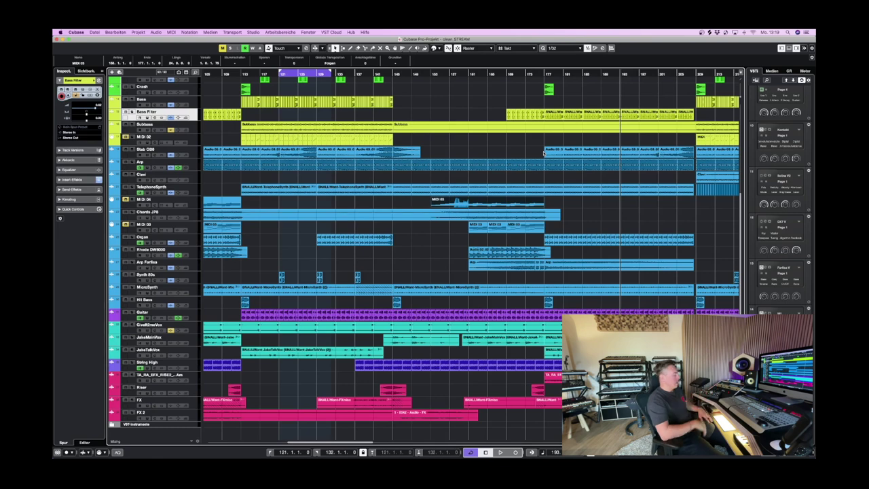
{"action": "key", "text": "space"}
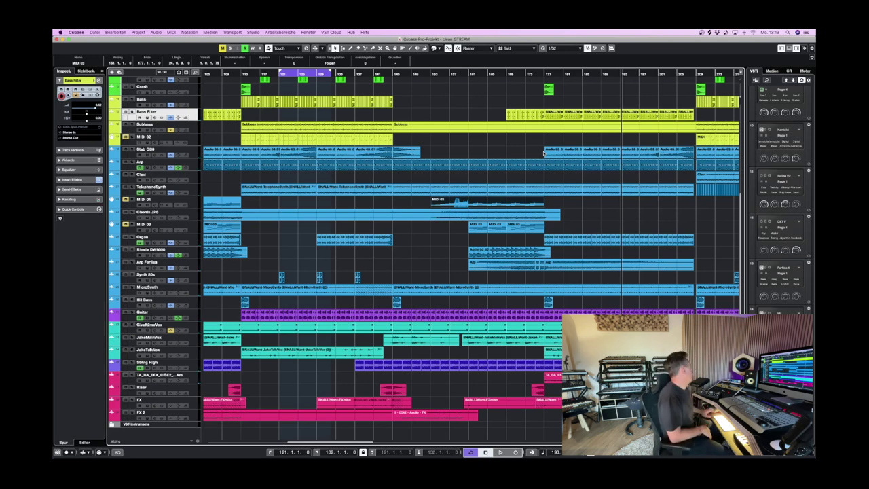
{"action": "key", "text": "space"}
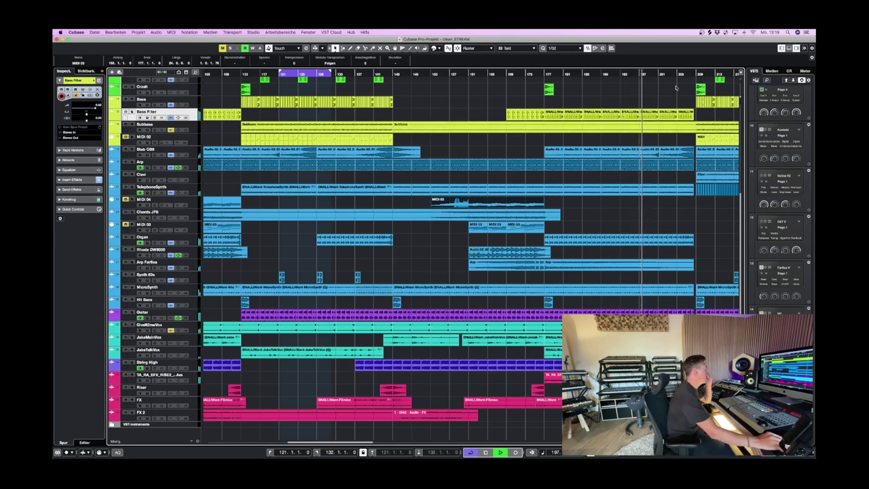
- Play the full mix from about bar 203 into the section at bar 209, stop, and review its drum and synth tracks
{"action": "scroll", "coordinate": [675, 82], "scroll_direction": "right", "scroll_amount": 3}
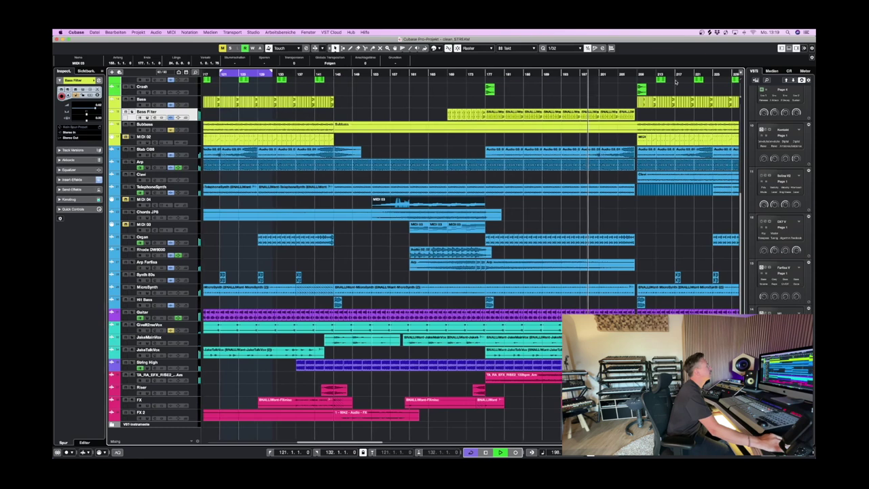
{"action": "left_click", "coordinate": [613, 75]}
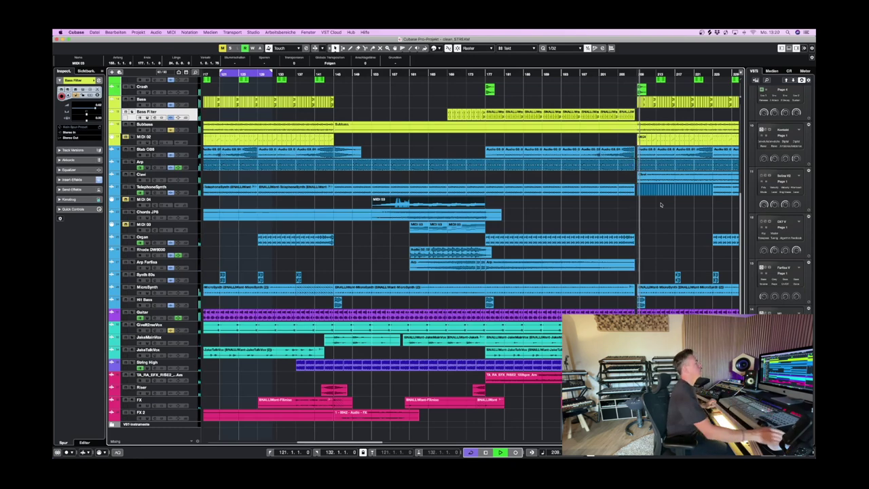
{"action": "scroll", "coordinate": [662, 211], "scroll_direction": "up", "scroll_amount": 5}
{"action": "scroll", "coordinate": [669, 232], "scroll_direction": "right", "scroll_amount": 5}
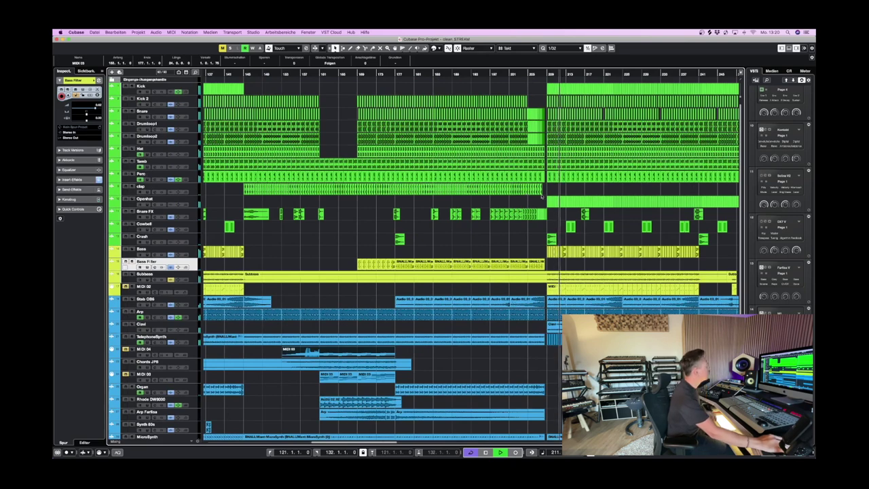
{"action": "key", "text": "space"}
{"action": "scroll", "coordinate": [588, 226], "scroll_direction": "down", "scroll_amount": 8}
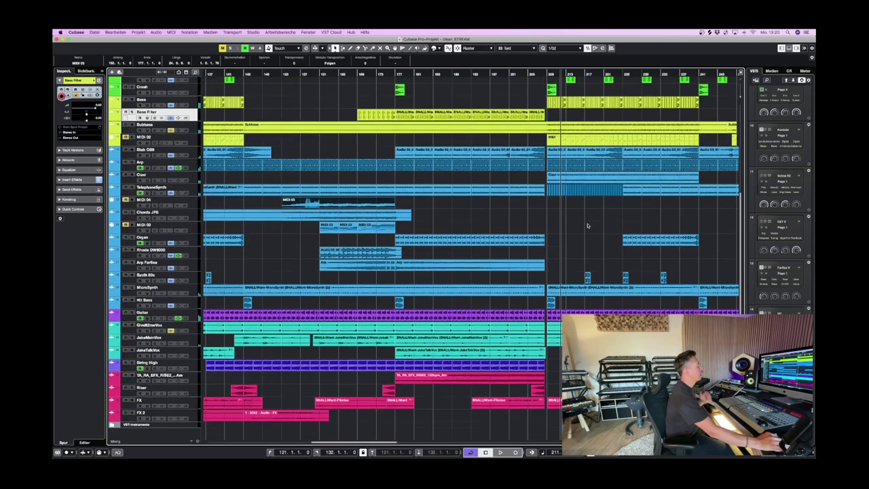
{"action": "scroll", "coordinate": [587, 226], "scroll_direction": "up", "scroll_amount": 6}
{"action": "scroll", "coordinate": [588, 226], "scroll_direction": "up", "scroll_amount": 3}
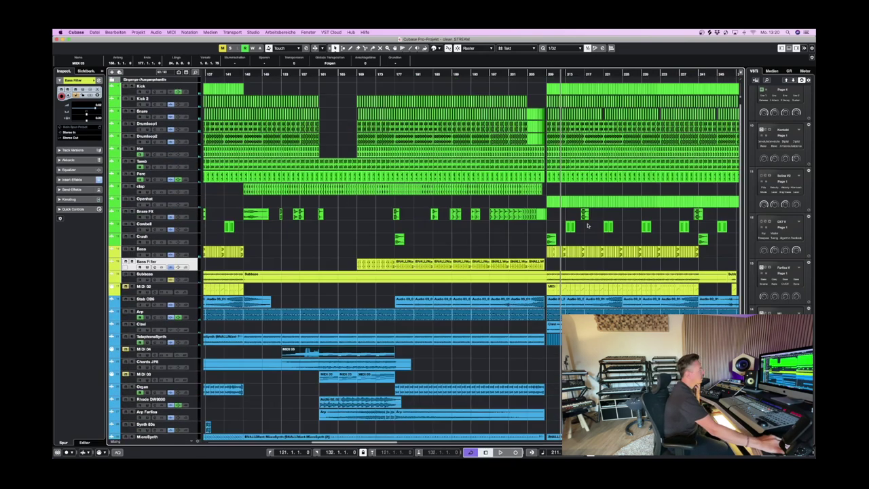
- Play from about bar 203 with Snare FX soloed and add Snare, Drumloop1 and Drumloop2 to the solo
{"action": "left_click", "coordinate": [519, 83]}
{"action": "left_click", "coordinate": [518, 83]}
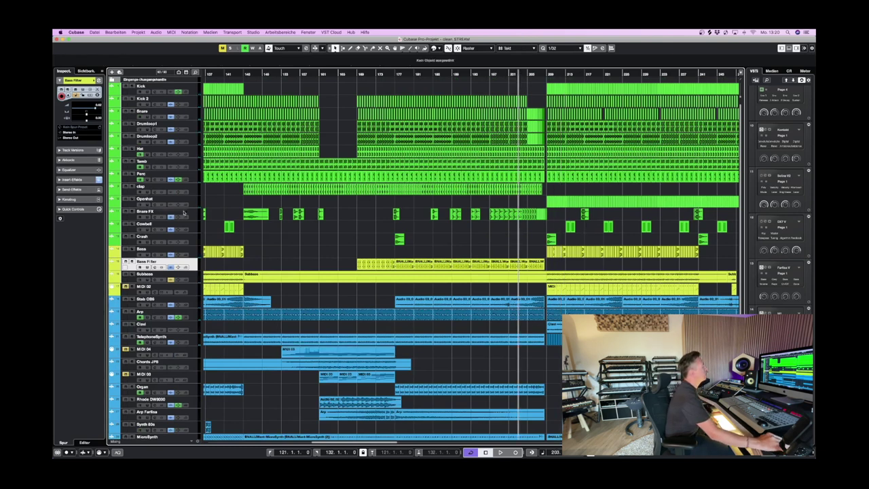
{"action": "left_click", "coordinate": [133, 212]}
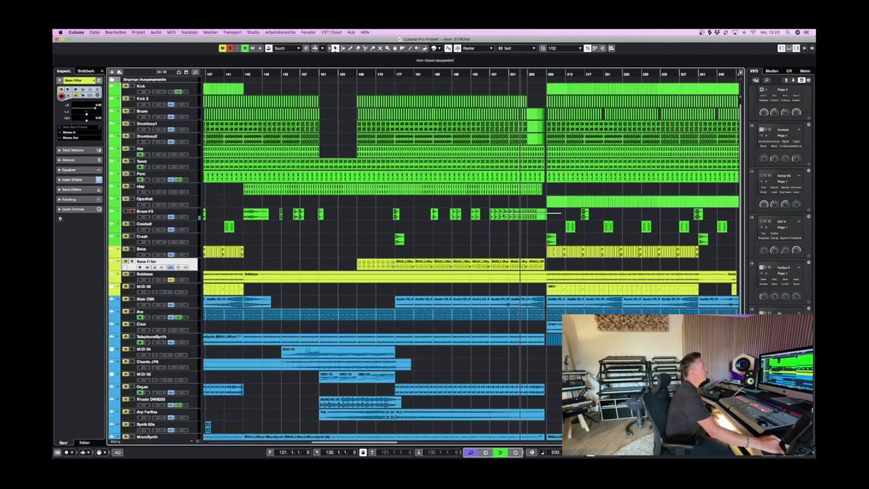
{"action": "left_click", "coordinate": [493, 214]}
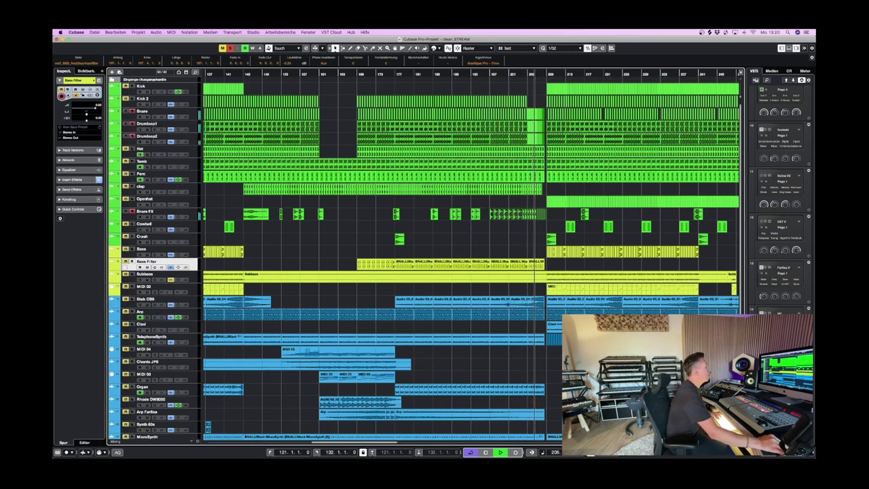
- Examine the soloed snare and drum loop build-up before bar 209 up close during playback, stop, and release all solos
{"action": "key", "text": "h"}
{"action": "key", "text": "h"}
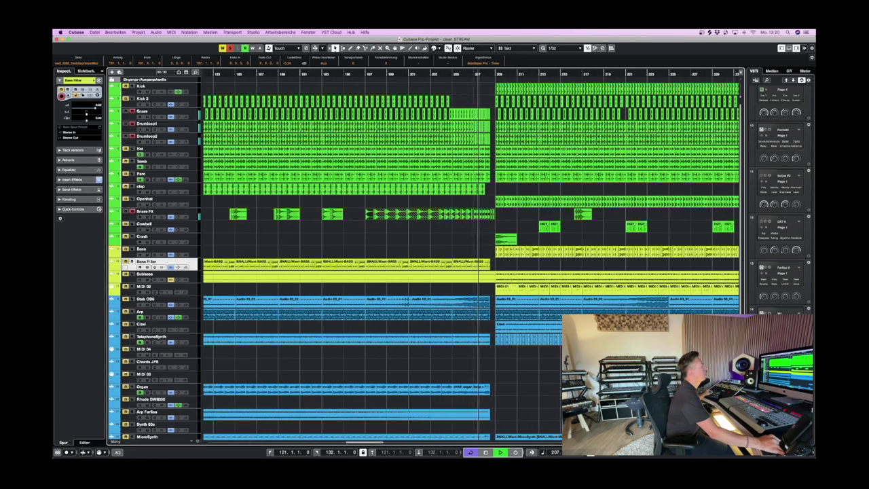
{"action": "key", "text": "h"}
{"action": "key", "text": "h"}
{"action": "key", "text": "h"}
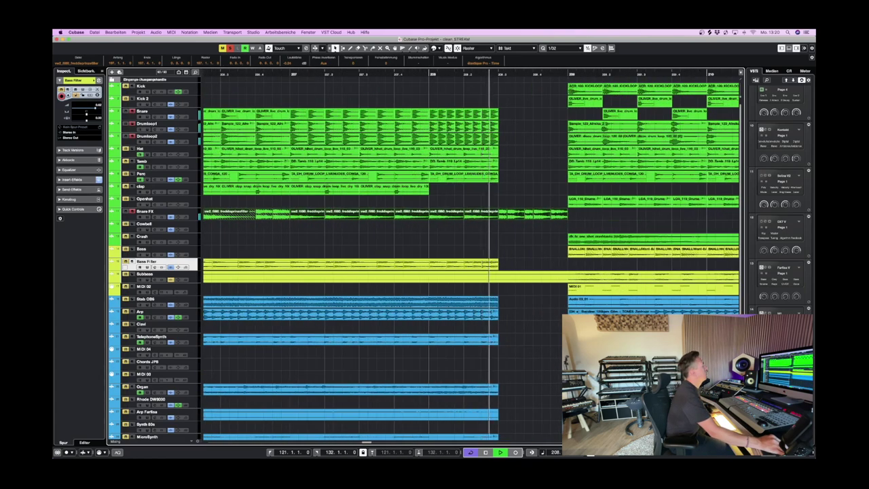
{"action": "key", "text": "g"}
{"action": "key", "text": "g"}
{"action": "key", "text": "g"}
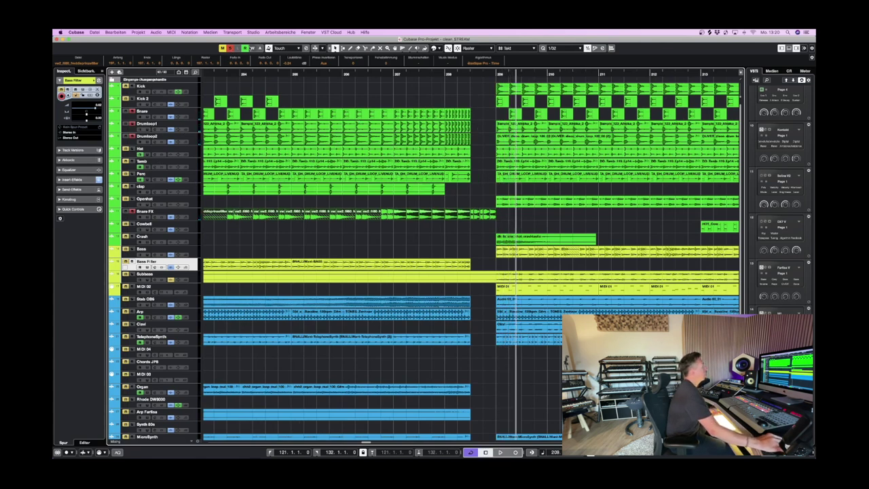
{"action": "left_click", "coordinate": [231, 49]}
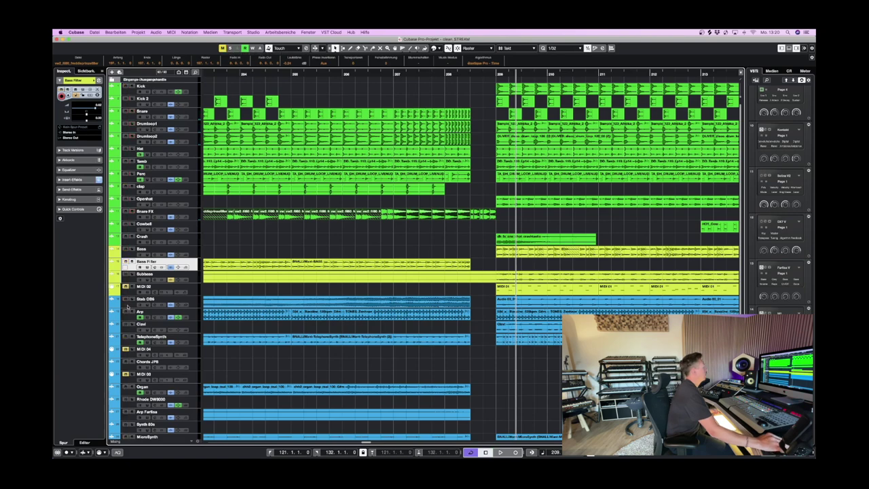
- Listen to the soloed TA_RA_EFX_RISE2 track from about bar 204, then switch the solo to the Riser track
{"action": "scroll", "coordinate": [127, 307], "scroll_direction": "down", "scroll_amount": 6}
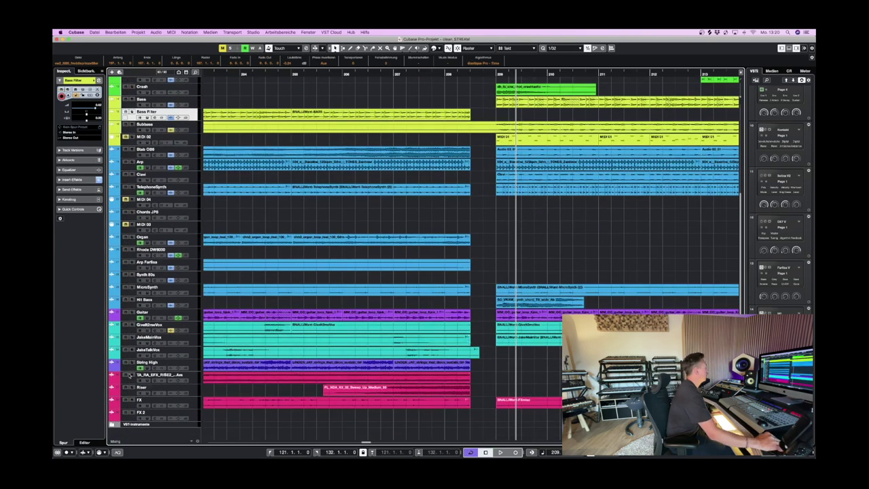
{"action": "left_click", "coordinate": [248, 75]}
{"action": "key", "text": "space"}
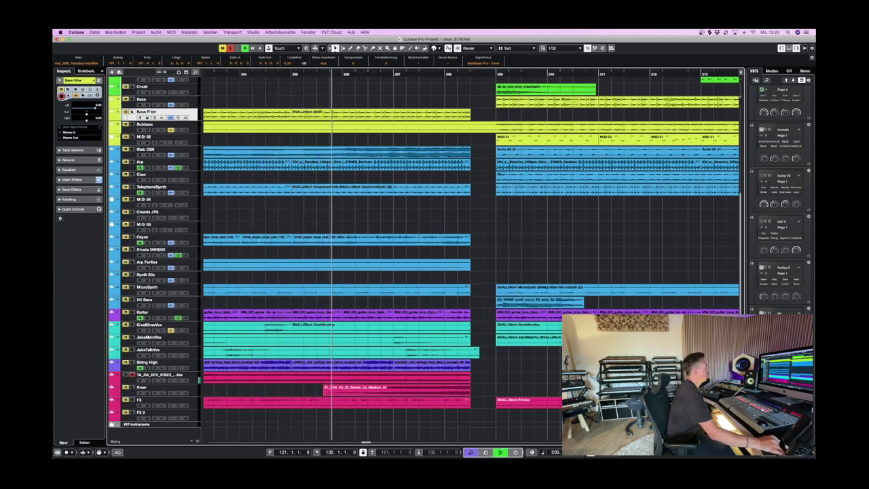
{"action": "key", "text": "g"}
{"action": "key", "text": "g"}
{"action": "key", "text": "space"}
{"action": "left_click", "coordinate": [431, 410]}
{"action": "left_click", "coordinate": [489, 377]}
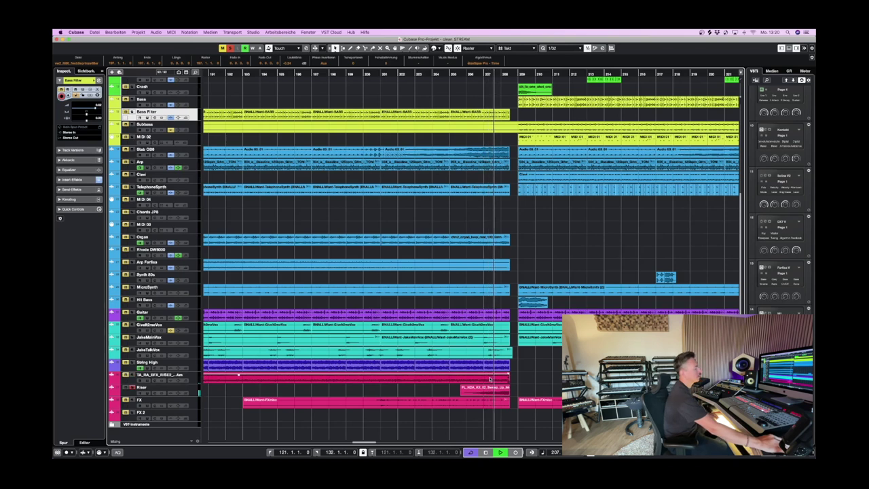
- Select the FX track, release the solo and play the full mix across bar 209, stopping around bar 213
{"action": "left_click", "coordinate": [138, 399]}
{"action": "left_click", "coordinate": [139, 400]}
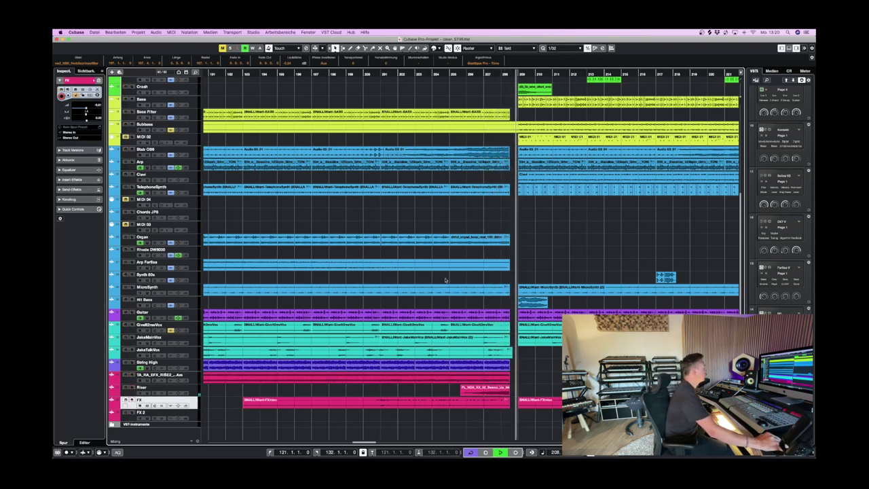
{"action": "scroll", "coordinate": [581, 185], "scroll_direction": "right", "scroll_amount": 5}
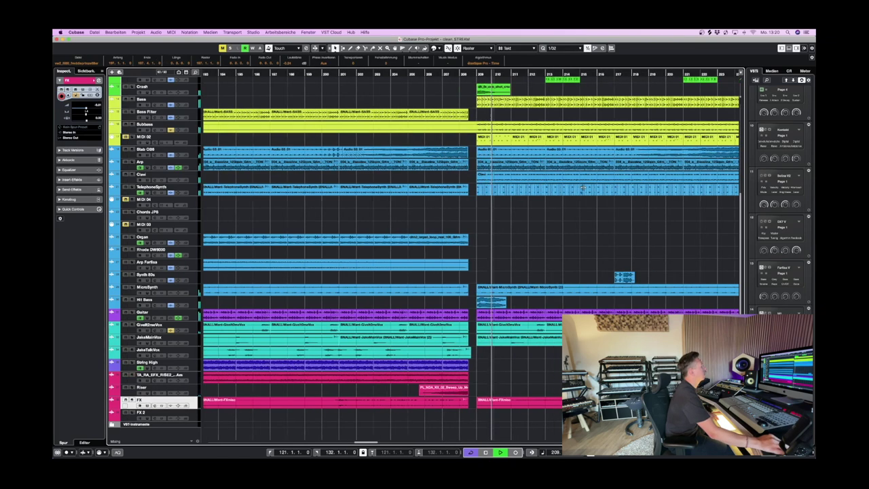
{"action": "scroll", "coordinate": [405, 226], "scroll_direction": "up", "scroll_amount": 5}
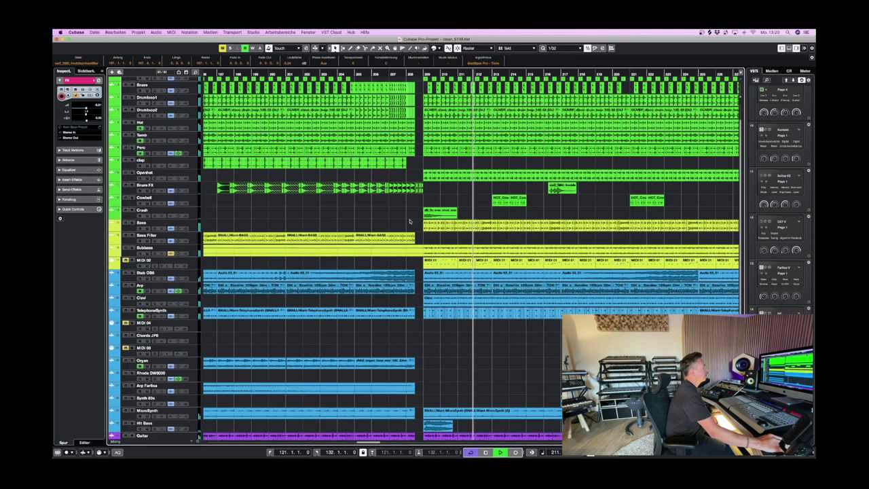
{"action": "key", "text": "space"}
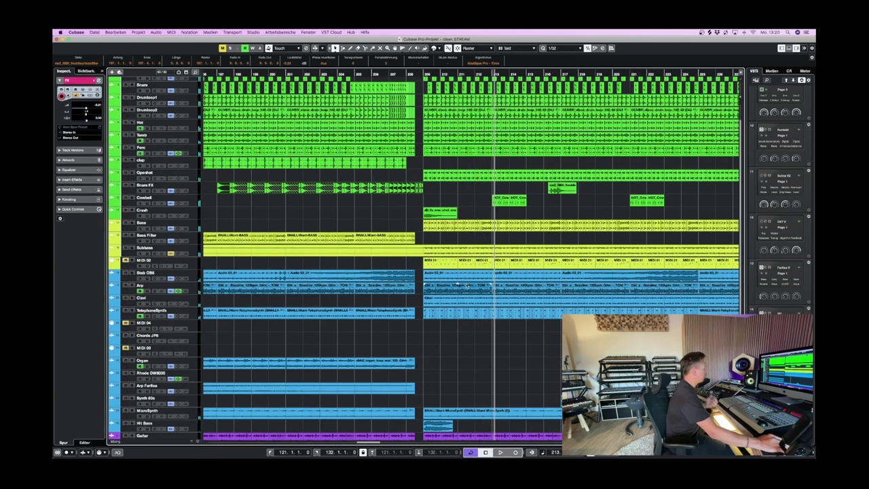
- Select the TelephoneSynth event starting at bar 209, solo its track and play from about bar 213
{"action": "scroll", "coordinate": [419, 288], "scroll_direction": "down", "scroll_amount": 2}
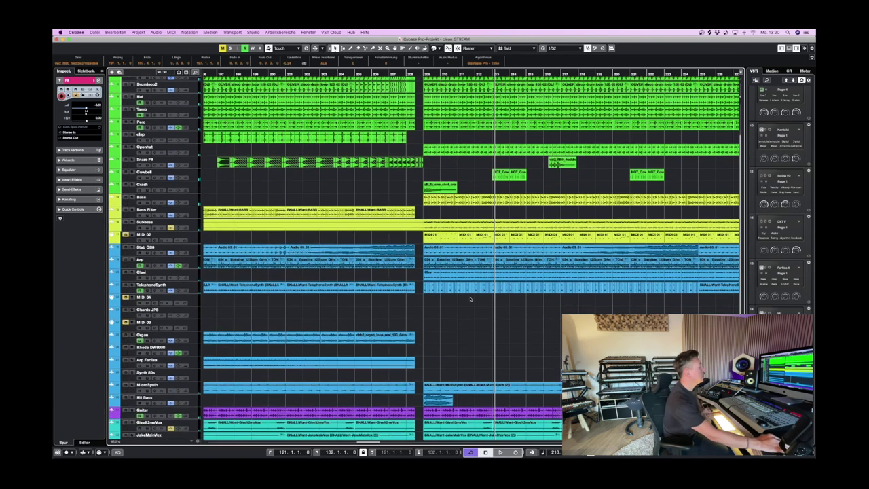
{"action": "left_click", "coordinate": [419, 288]}
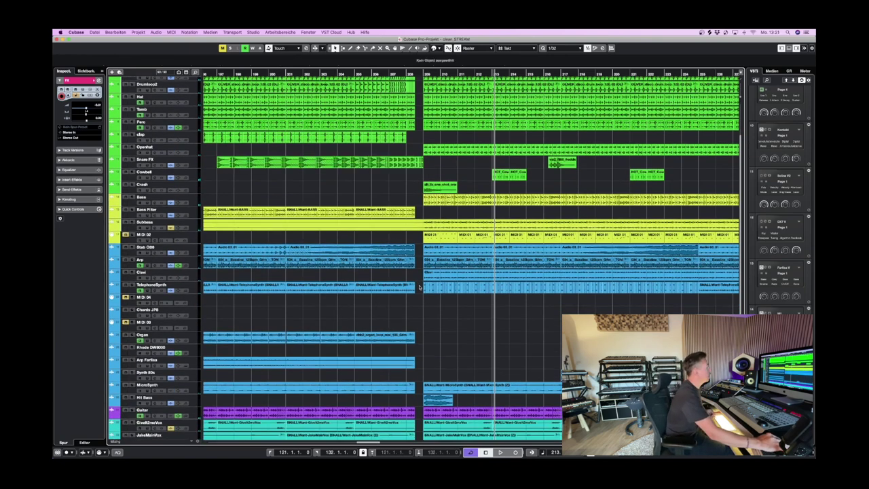
{"action": "left_click", "coordinate": [538, 290]}
{"action": "key", "text": "space"}
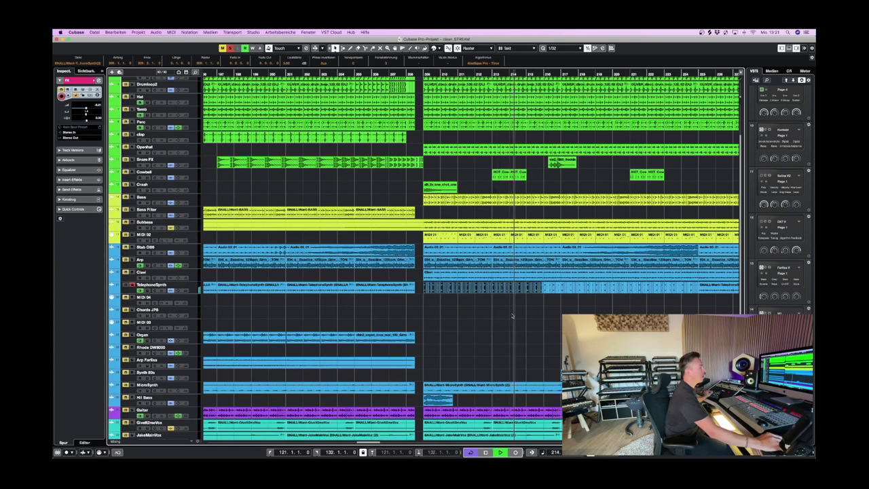
- Inspect the Flanger insert on the soloed TelephoneSynth channel in the MixConsole during playback, then close both windows
{"action": "key", "text": "F3"}
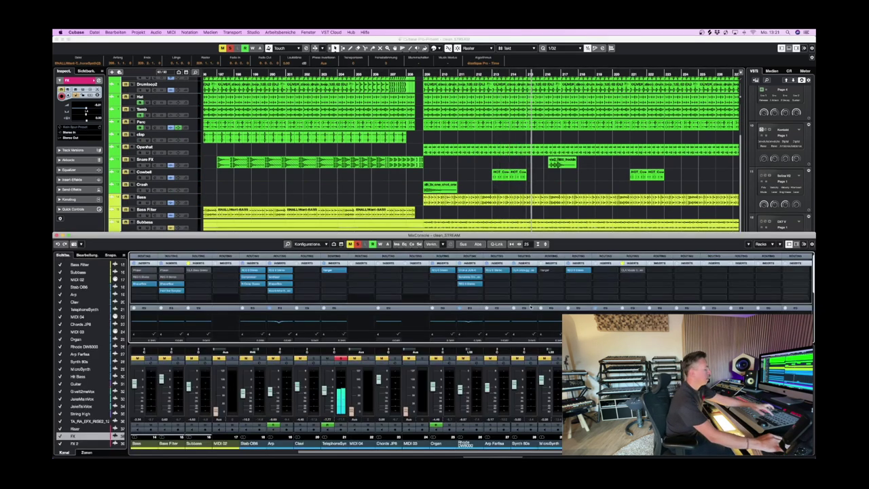
{"action": "left_click", "coordinate": [329, 270]}
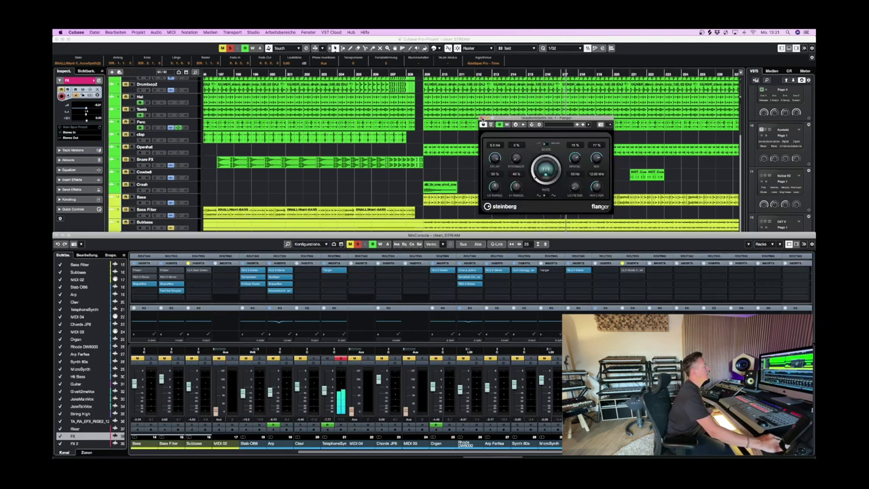
{"action": "left_click", "coordinate": [513, 193]}
{"action": "key", "text": "F3"}
- Release the solo, play the full mix from about bar 210 while viewing the tracks down to FX, and stop
{"action": "left_click", "coordinate": [442, 73]}
{"action": "key", "text": "space"}
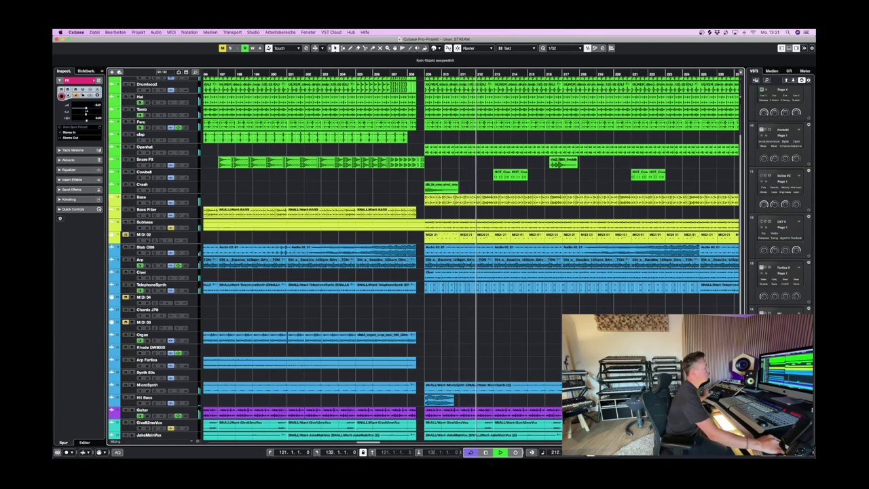
{"action": "key", "text": "g"}
{"action": "key", "text": "g"}
{"action": "key", "text": "g"}
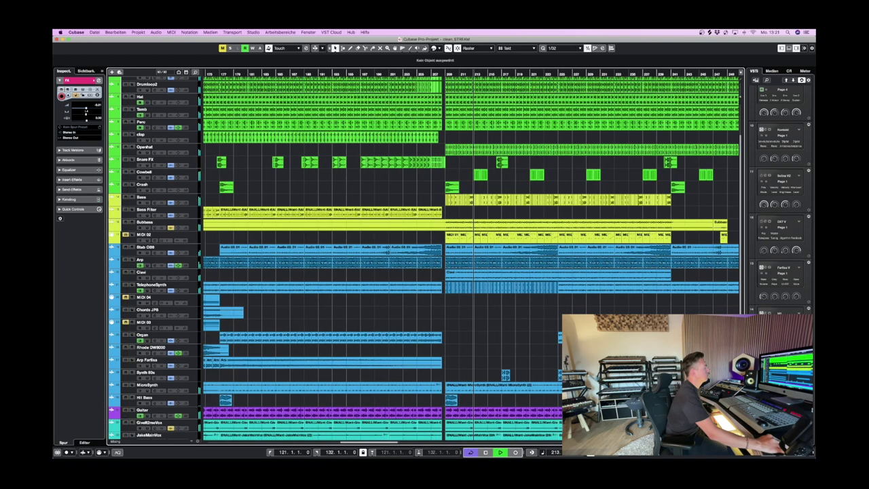
{"action": "key", "text": "g"}
{"action": "scroll", "coordinate": [623, 307], "scroll_direction": "down", "scroll_amount": 4}
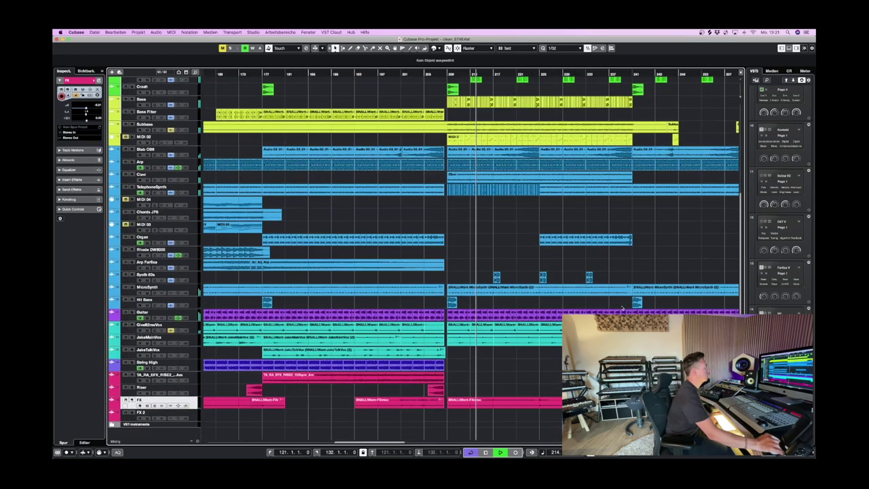
{"action": "key", "text": "space"}
- Play the full mix from about bar 226 and stop around bar 229
{"action": "left_click", "coordinate": [548, 72]}
{"action": "key", "text": "space"}
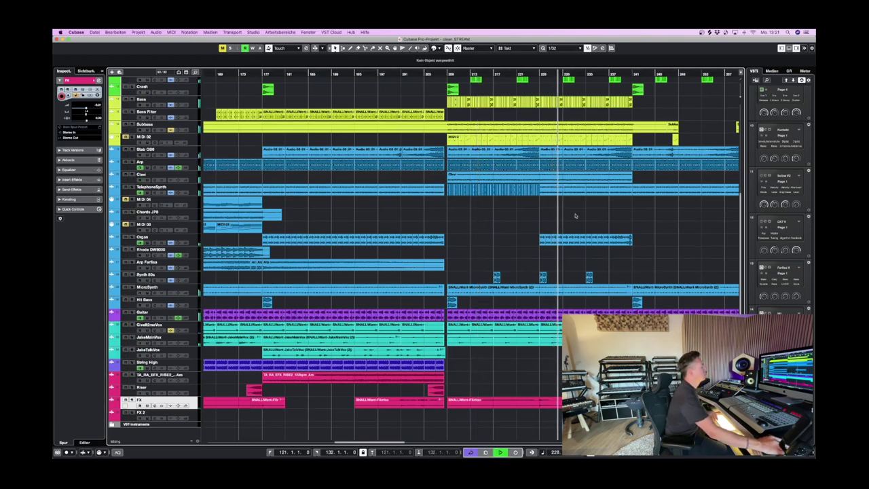
{"action": "scroll", "coordinate": [575, 215], "scroll_direction": "right", "scroll_amount": 5}
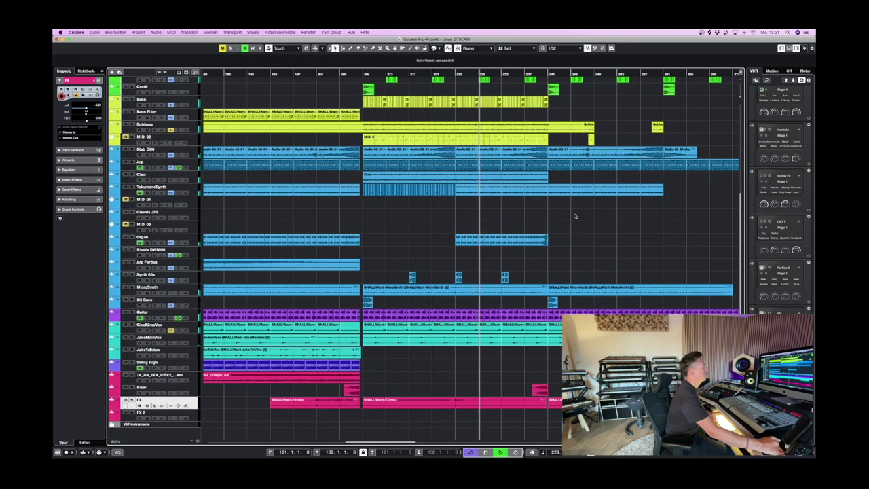
{"action": "key", "text": "space"}
- Examine the arrangement from the Kick down to the FX tracks, comparing the final section from bar 209 with the earlier sections
{"action": "scroll", "coordinate": [575, 216], "scroll_direction": "up", "scroll_amount": 5}
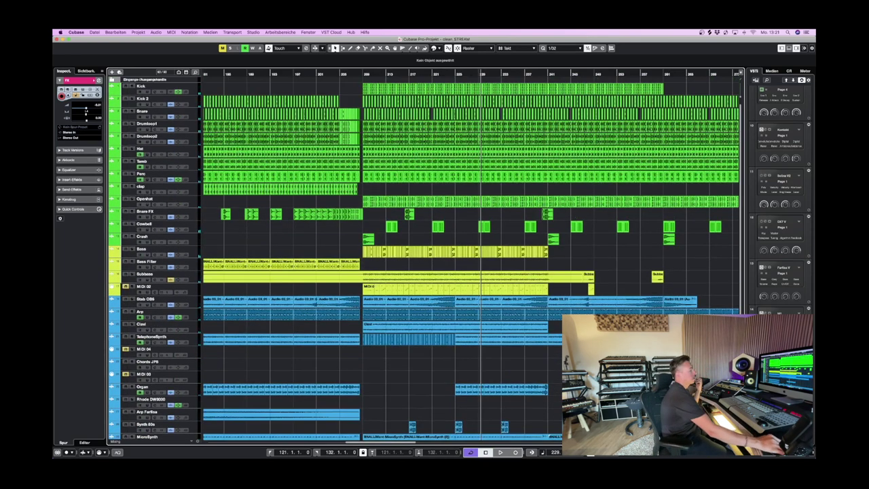
{"action": "key", "text": "g"}
{"action": "key", "text": "g"}
{"action": "key", "text": "g"}
{"action": "key", "text": "g"}
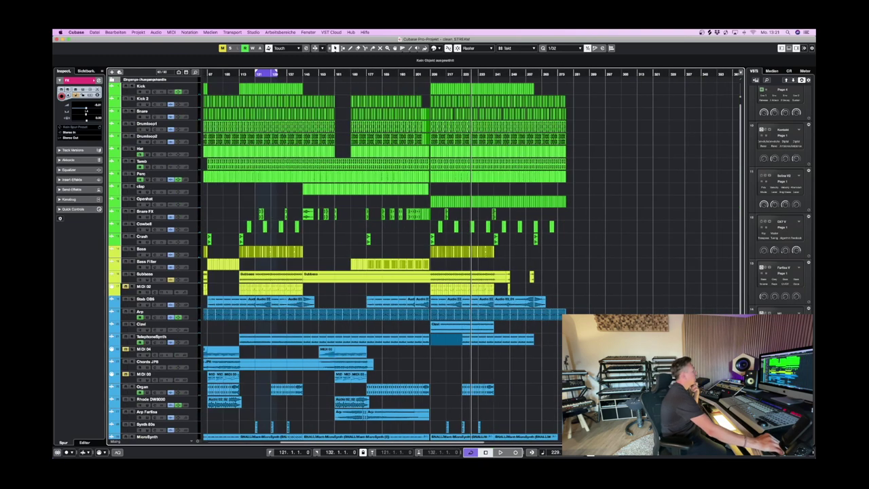
{"action": "key", "text": "h"}
{"action": "key", "text": "h"}
{"action": "key", "text": "h"}
{"action": "key", "text": "h"}
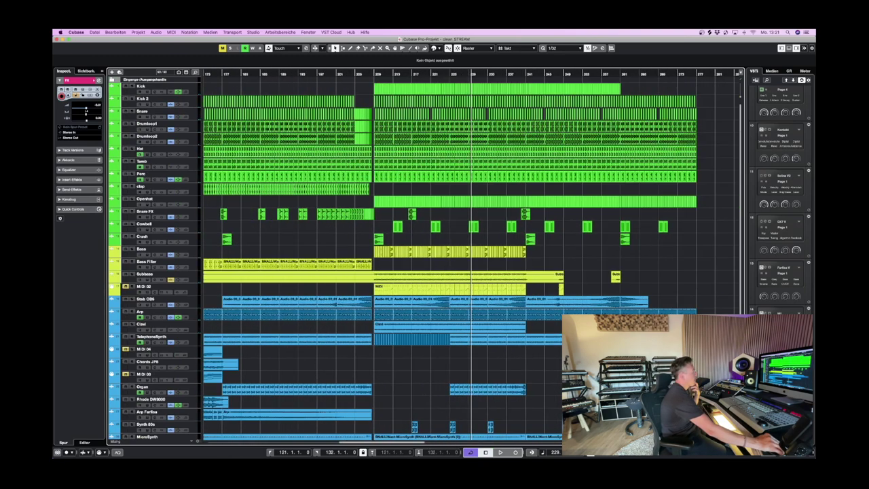
{"action": "scroll", "coordinate": [421, 258], "scroll_direction": "down", "scroll_amount": 5}
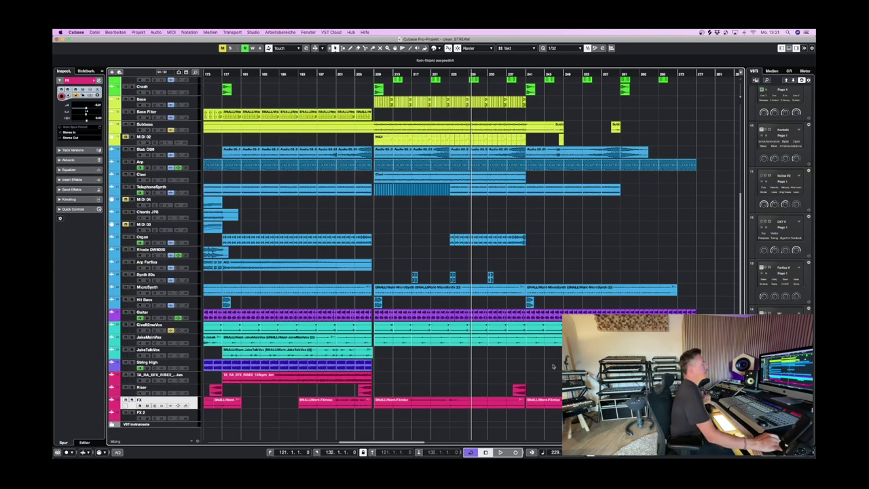
{"action": "scroll", "coordinate": [550, 367], "scroll_direction": "up", "scroll_amount": 6}
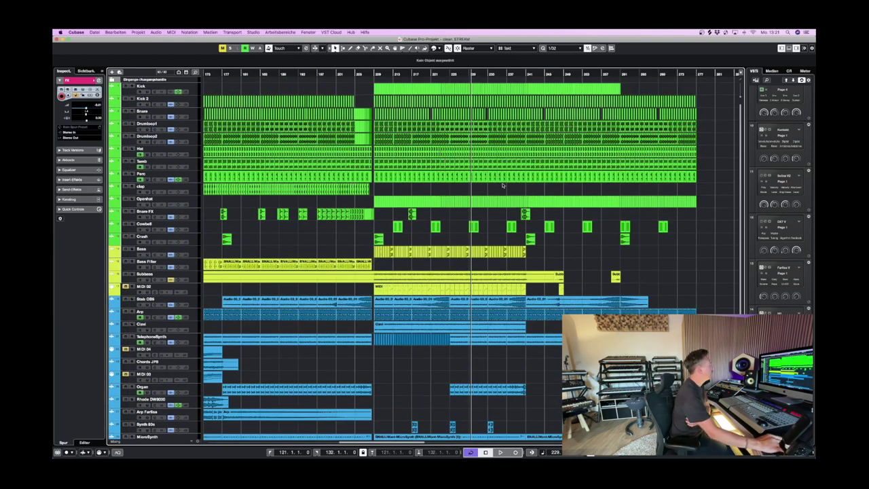
- Look through the MixConsole channels and their insert chains, from the drums across the synths to the Stereo Out
{"action": "key", "text": "F3"}
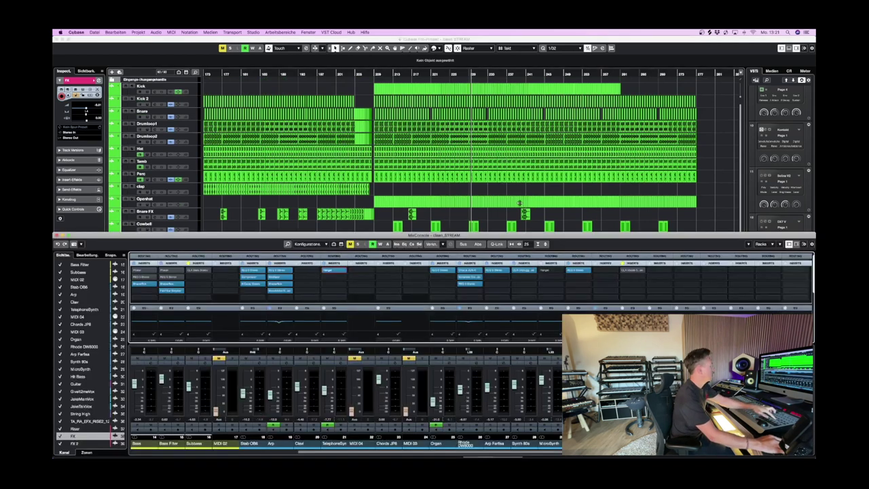
{"action": "left_click_drag", "start_coordinate": [536, 453], "coordinate": [299, 444]}
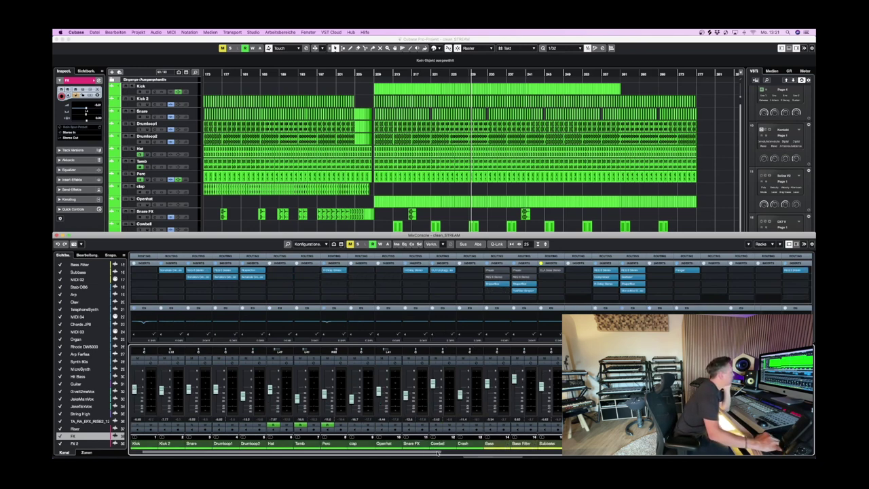
{"action": "left_click_drag", "start_coordinate": [466, 454], "coordinate": [564, 456]}
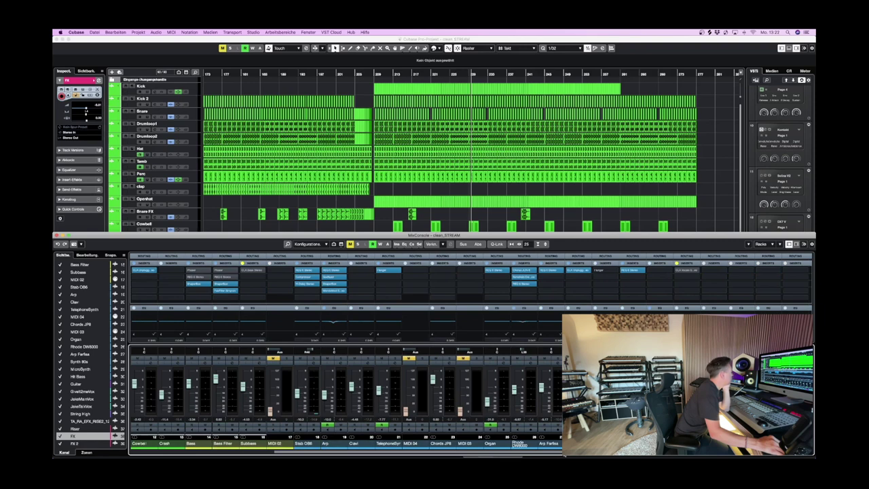
{"action": "left_click_drag", "start_coordinate": [564, 456], "coordinate": [574, 457]}
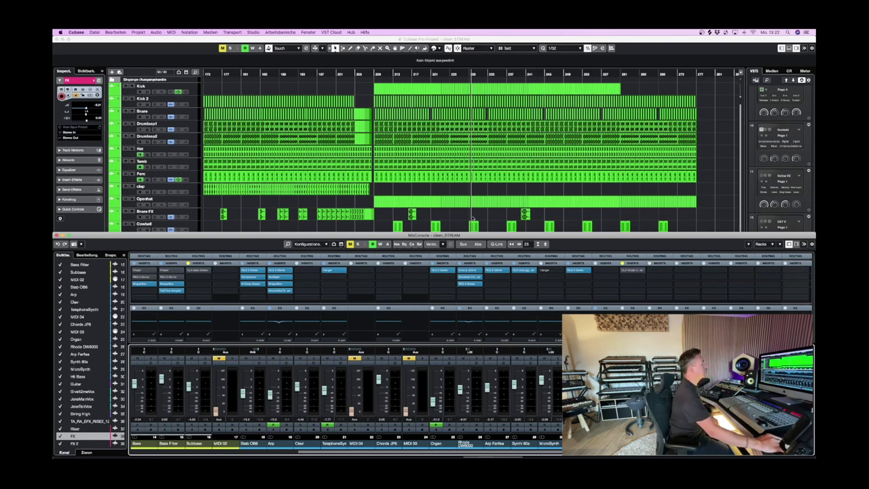
{"action": "key", "text": "F3"}
{"action": "key", "text": "F3"}
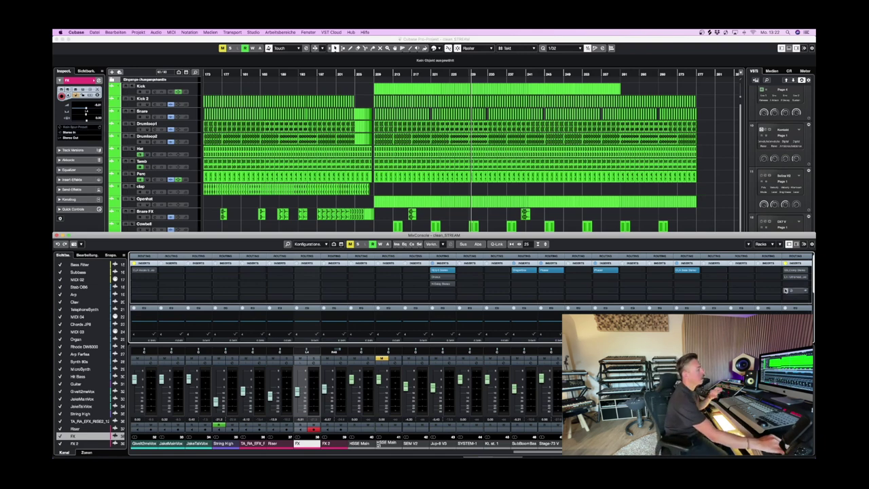
- Open and activate the Solid State Logic bus compressor and the Ultramaximizer limiter on the Stereo Out, then close the limiter window
{"action": "left_click", "coordinate": [792, 271]}
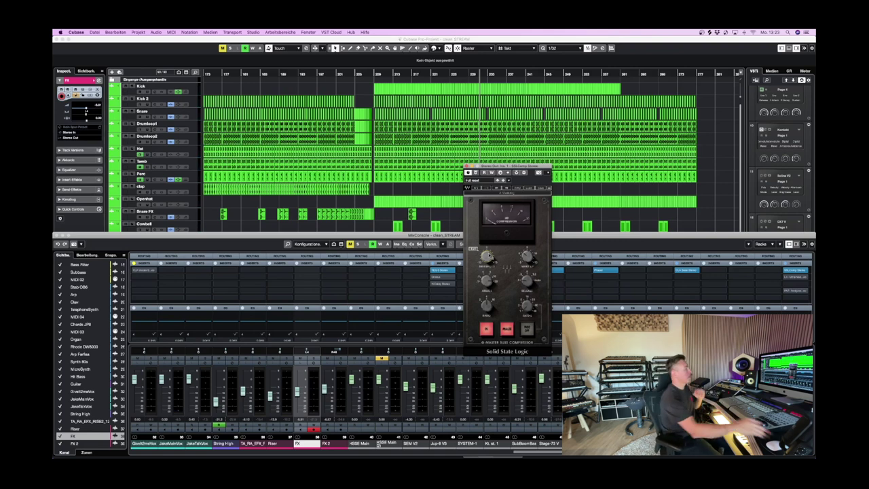
{"action": "left_click", "coordinate": [790, 277]}
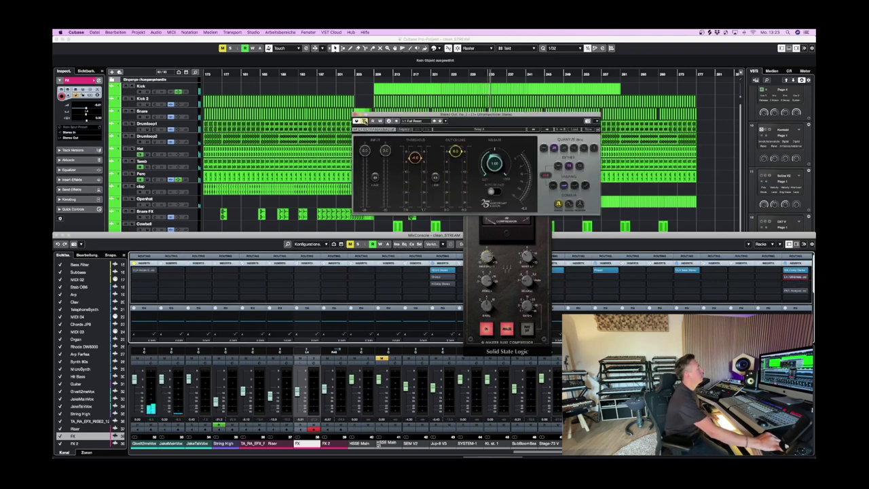
{"action": "left_click_drag", "start_coordinate": [364, 120], "coordinate": [465, 134]}
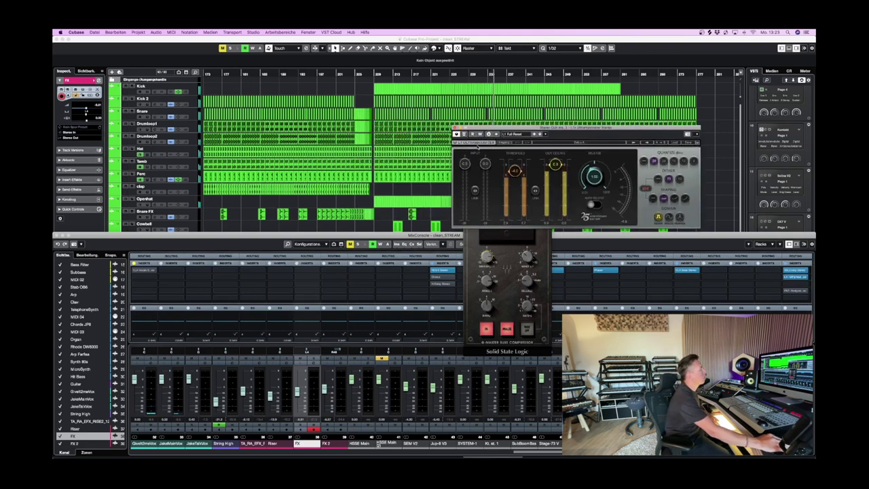
{"action": "left_click", "coordinate": [456, 128]}
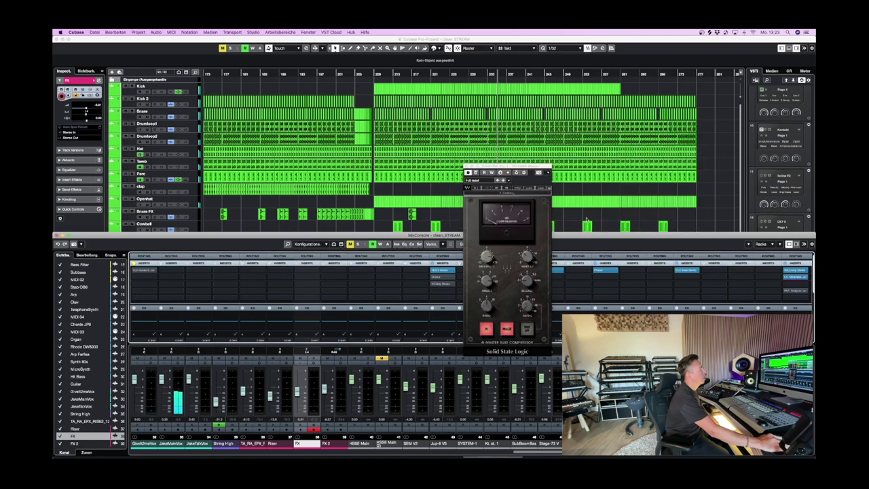
- Activate the PAZ Analyzer on the Stereo Out, close the compressor window, play the full mix through the analyzer, and hide the MixConsole
{"action": "left_click", "coordinate": [792, 290]}
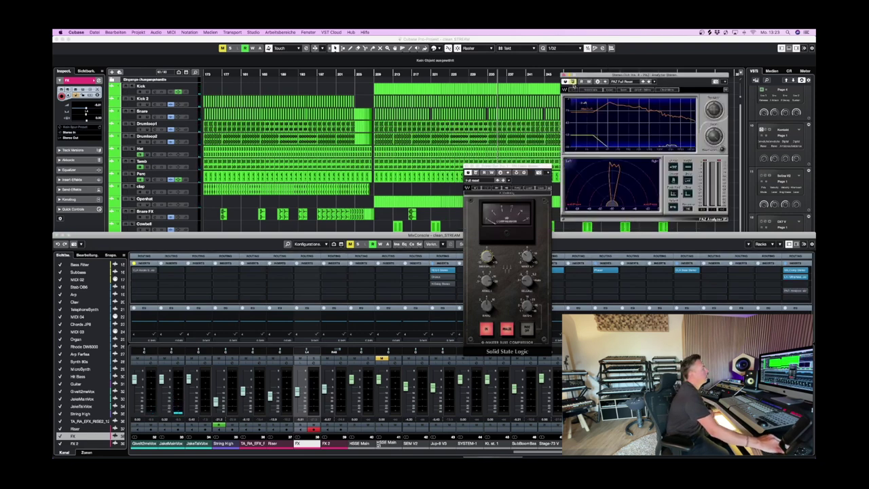
{"action": "left_click_drag", "start_coordinate": [594, 75], "coordinate": [608, 76]}
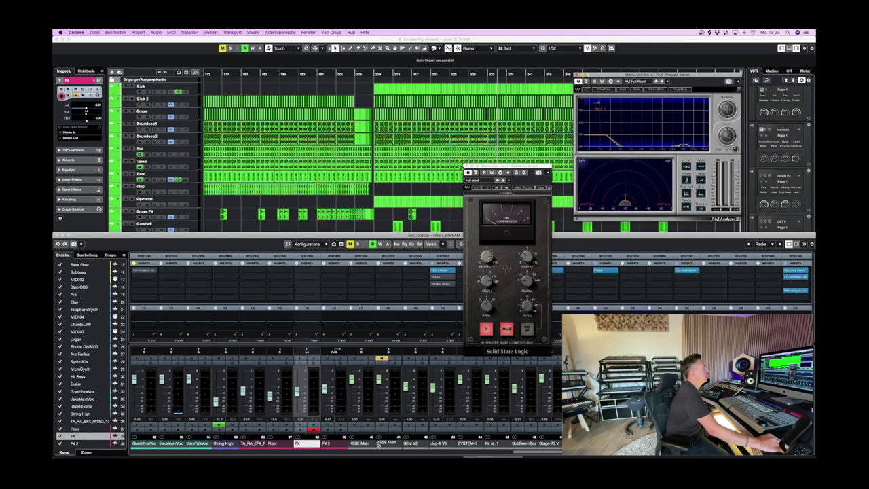
{"action": "left_click", "coordinate": [466, 166]}
{"action": "key", "text": "space"}
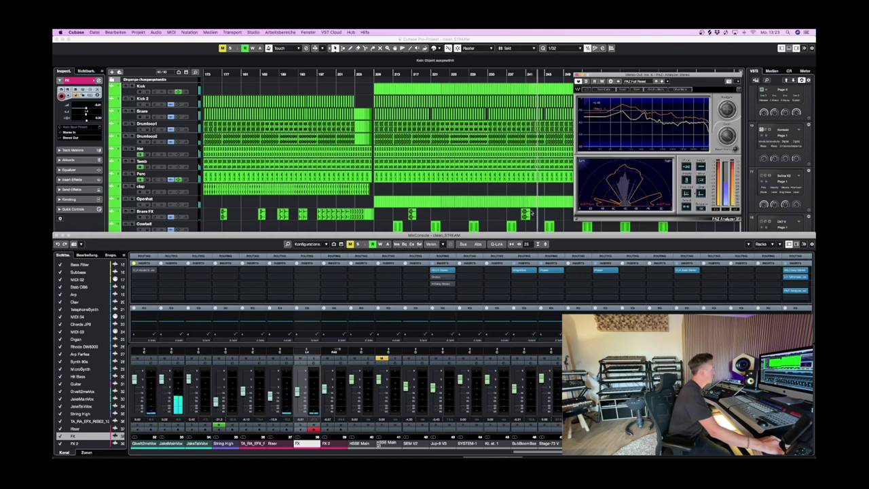
{"action": "key", "text": "alt+F3"}
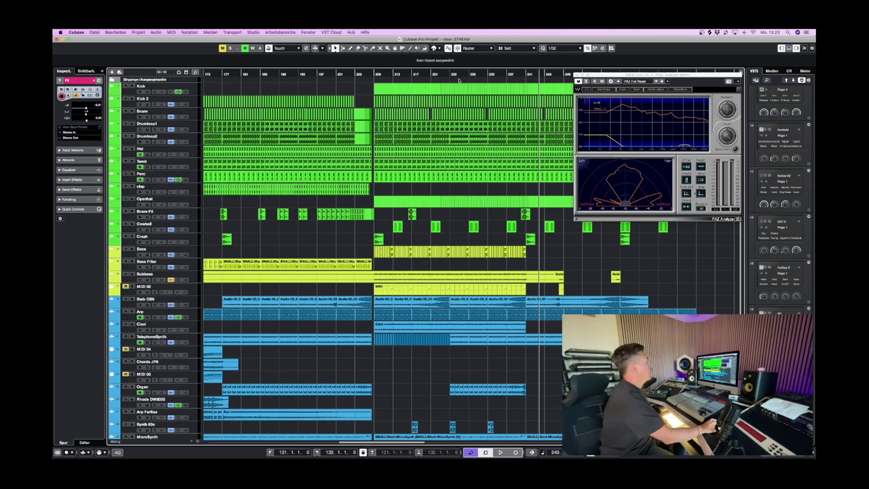
- Play the full mix briefly from about bar 222, then solo the Bass track and watch it in the PAZ Analyzer until about bar 227
{"action": "left_click", "coordinate": [436, 74]}
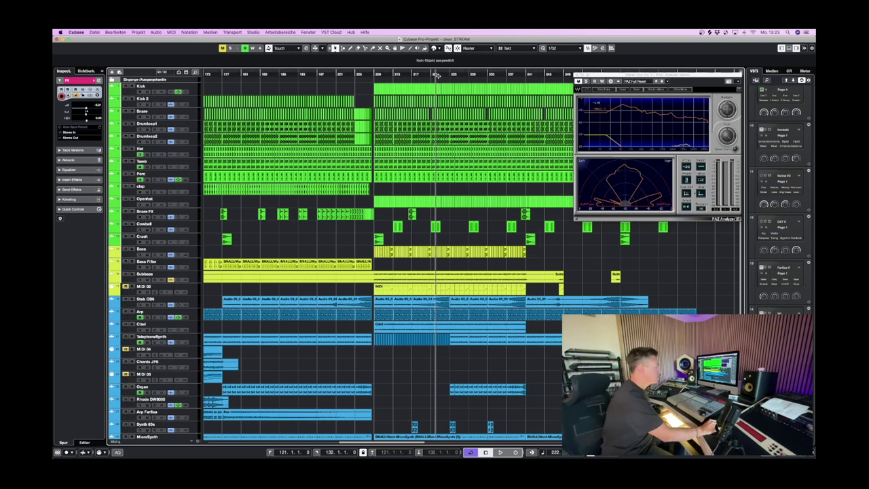
{"action": "key", "text": "space"}
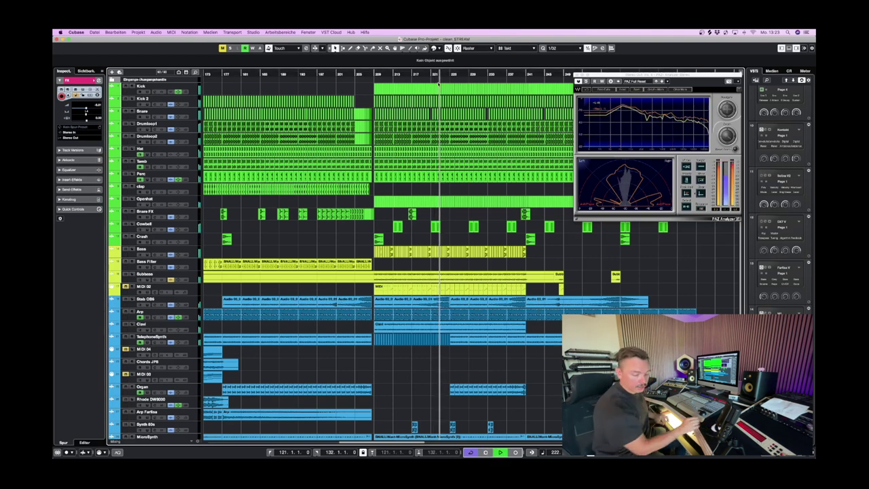
{"action": "key", "text": "space"}
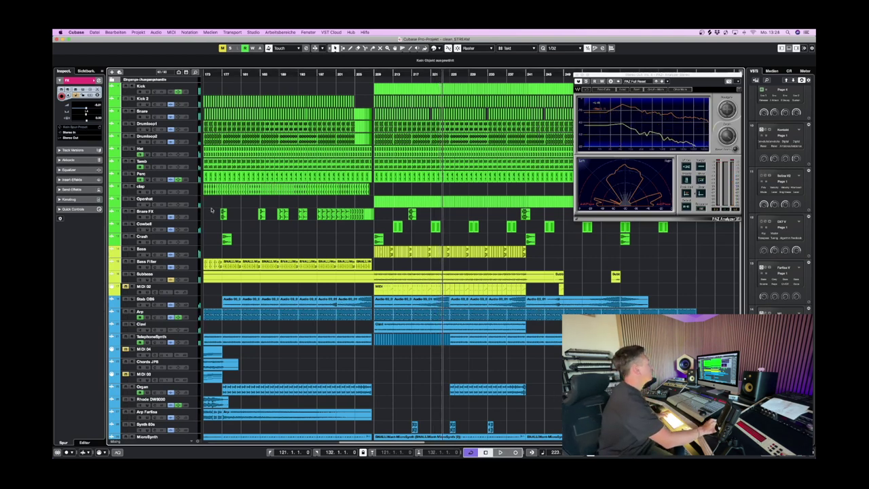
{"action": "key", "text": "space"}
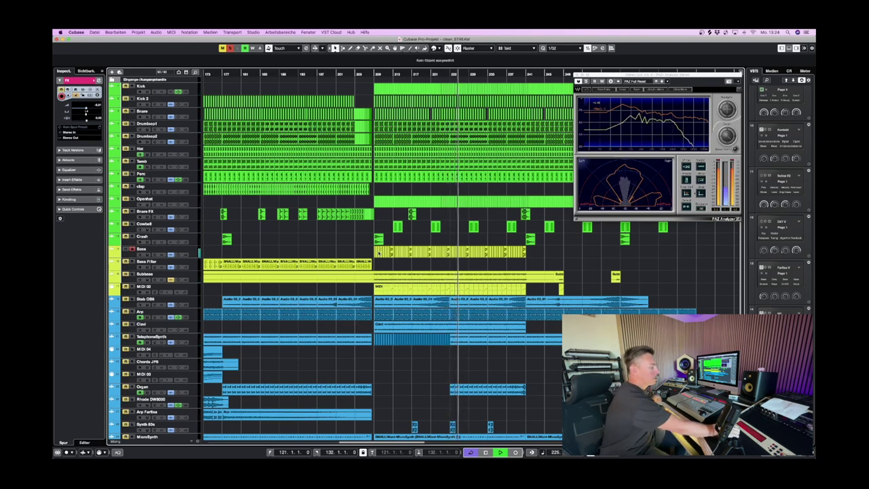
{"action": "key", "text": "space"}
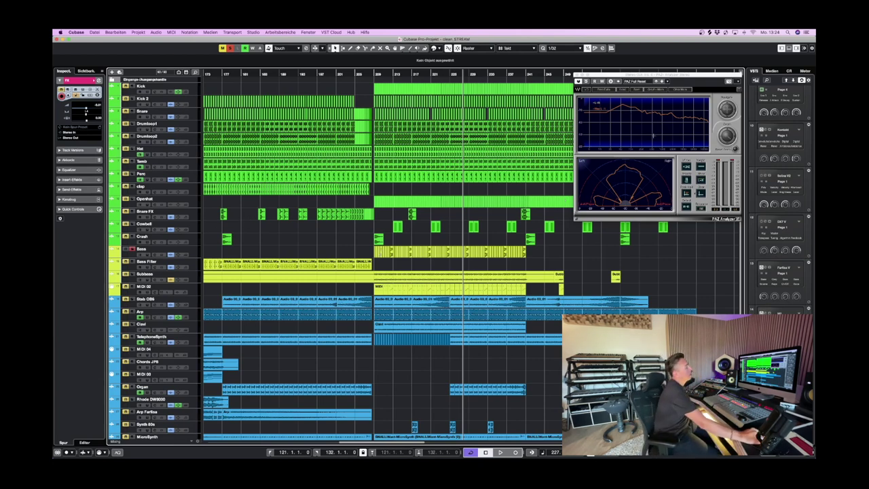
- Move the PAZ Analyzer window over the earlier bars of the arrangement, clear of bar 213 onward, and briefly check the MixConsole
{"action": "left_click_drag", "start_coordinate": [627, 85], "coordinate": [609, 90]}
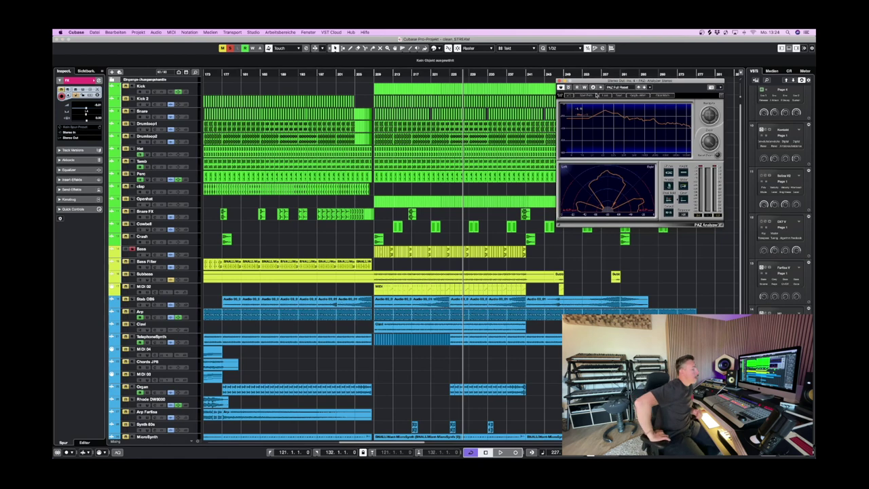
{"action": "left_click_drag", "start_coordinate": [623, 81], "coordinate": [287, 56]}
{"action": "key", "text": "F3"}
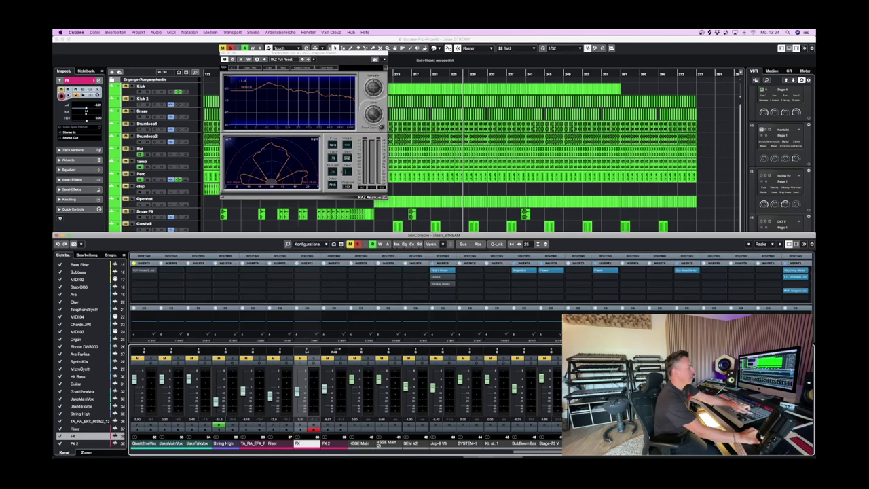
{"action": "key", "text": "F3"}
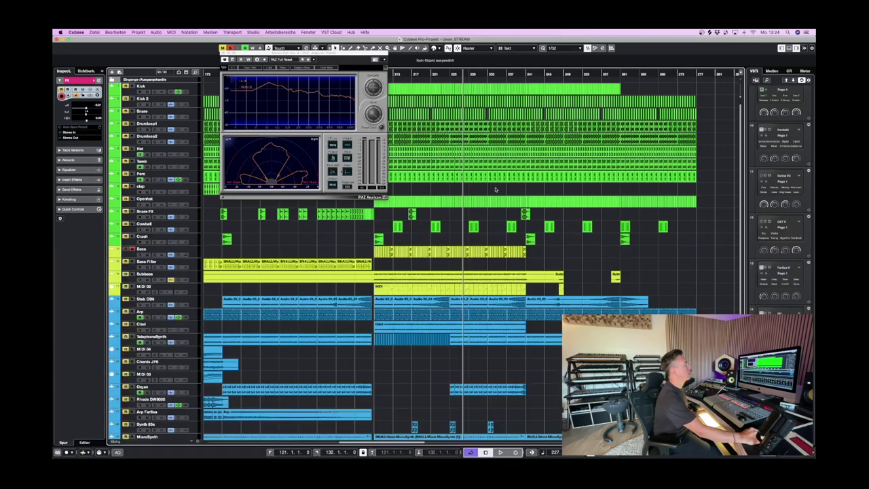
- Play on from about bar 227, release the Bass solo and look through the tracks while the full mix runs
{"action": "key", "text": "space"}
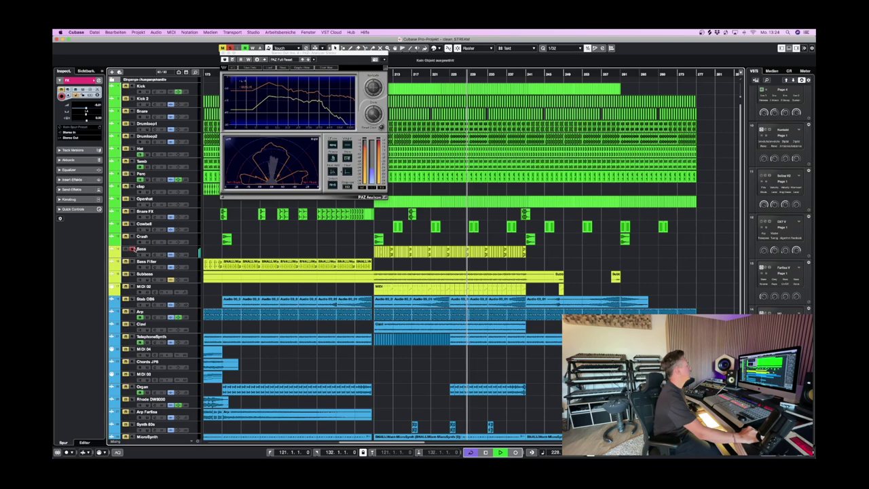
{"action": "scroll", "coordinate": [391, 259], "scroll_direction": "down", "scroll_amount": 5}
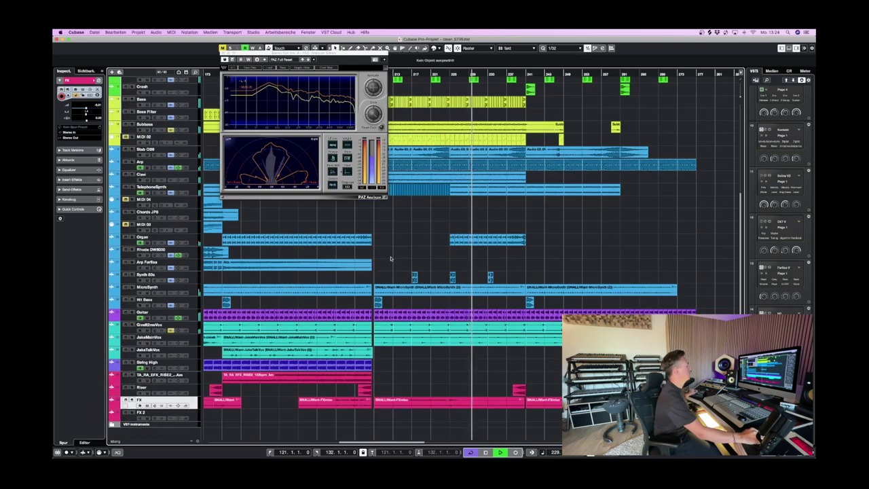
{"action": "scroll", "coordinate": [464, 265], "scroll_direction": "up", "scroll_amount": 1}
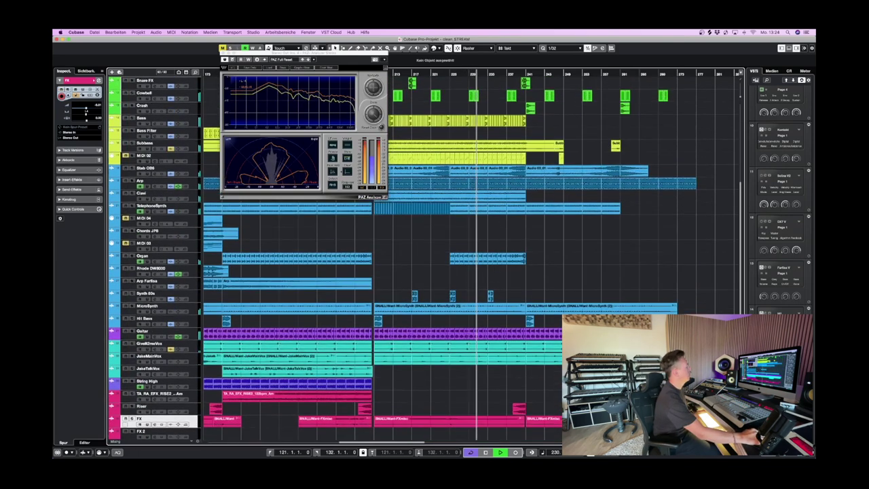
{"action": "scroll", "coordinate": [441, 258], "scroll_direction": "up", "scroll_amount": 4}
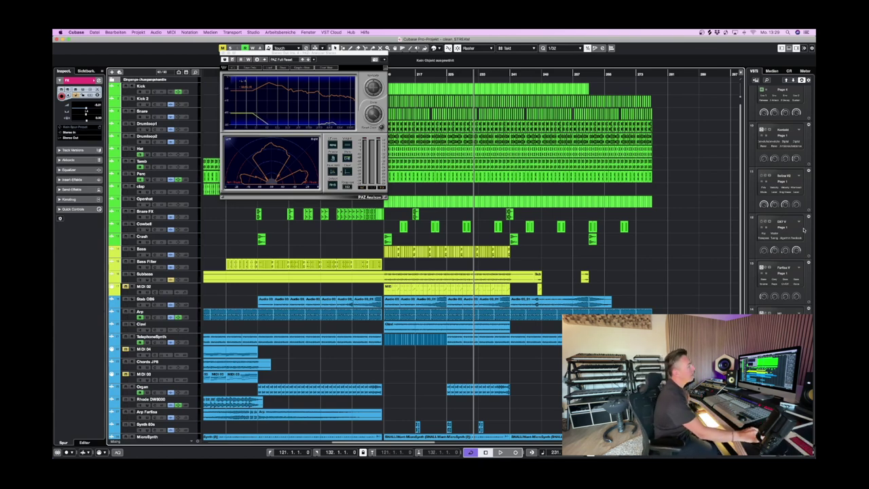
- Open Kontakt from the instrument rack, load another Scarbee MM-Bass from its library, and close the Kontakt window
{"action": "left_click", "coordinate": [766, 131]}
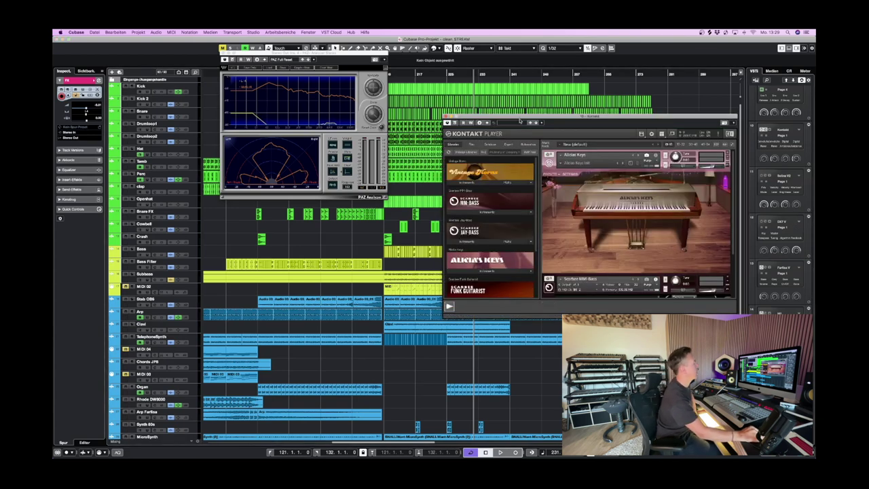
{"action": "left_click_drag", "start_coordinate": [521, 124], "coordinate": [545, 119]}
{"action": "left_click", "coordinate": [504, 210]}
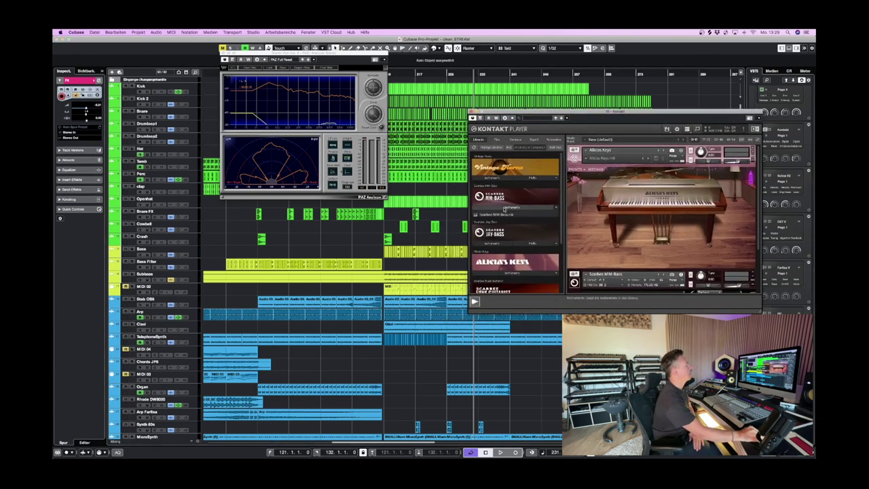
{"action": "left_click", "coordinate": [516, 215]}
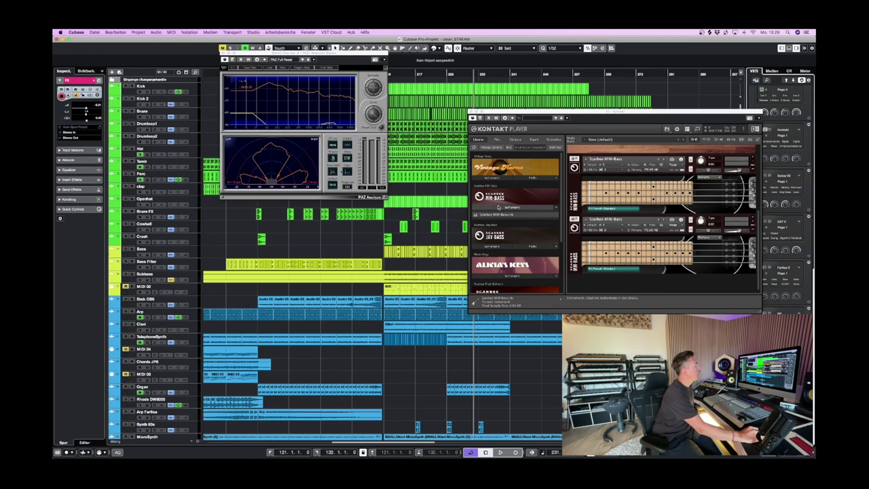
{"action": "left_click", "coordinate": [498, 247]}
{"action": "left_click", "coordinate": [473, 118]}
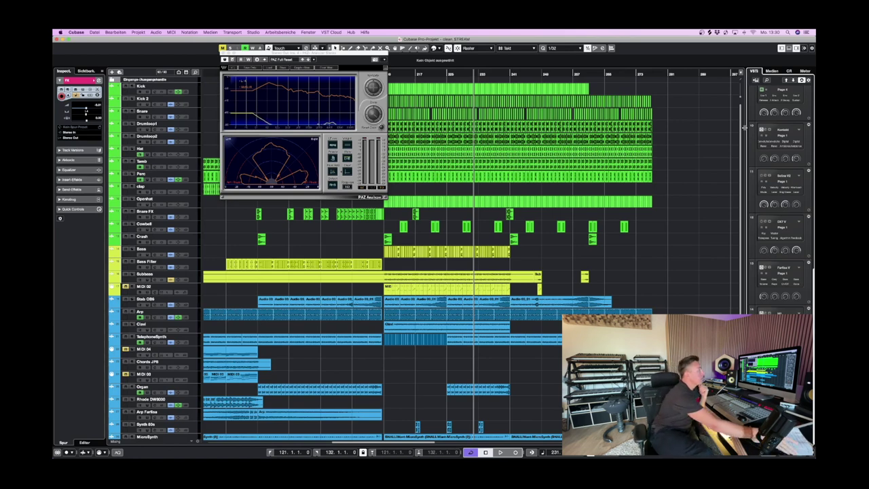
- Look through the loaded VST instruments, open the Clavinet V to view it, and close its window
{"action": "scroll", "coordinate": [804, 183], "scroll_direction": "up", "scroll_amount": 10}
{"action": "scroll", "coordinate": [804, 183], "scroll_direction": "up", "scroll_amount": 2}
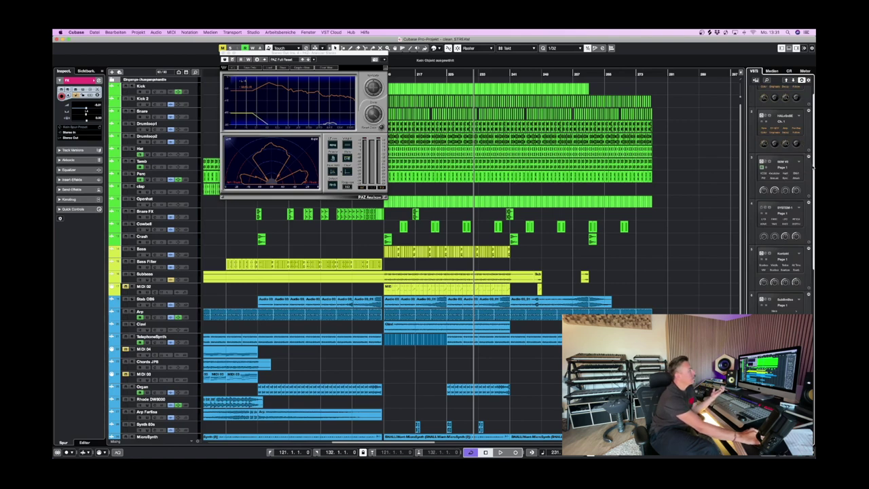
{"action": "scroll", "coordinate": [781, 197], "scroll_direction": "down", "scroll_amount": 5}
{"action": "scroll", "coordinate": [814, 194], "scroll_direction": "down", "scroll_amount": 3}
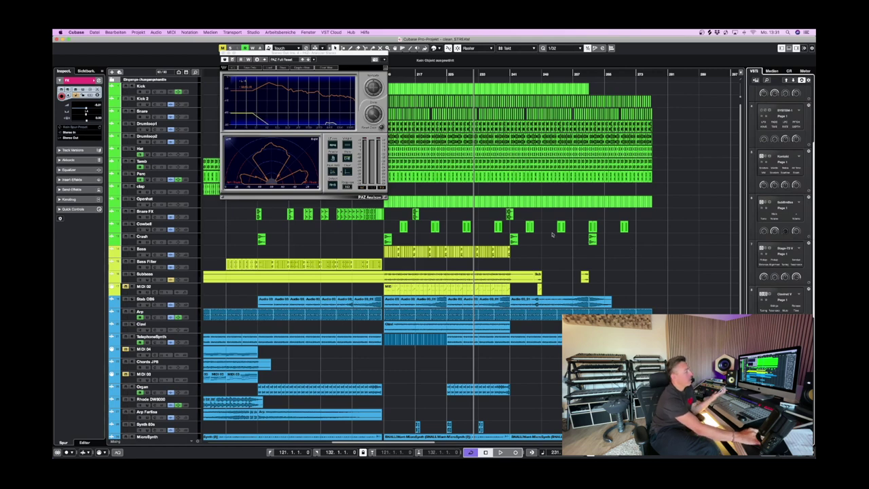
{"action": "key", "text": "e"}
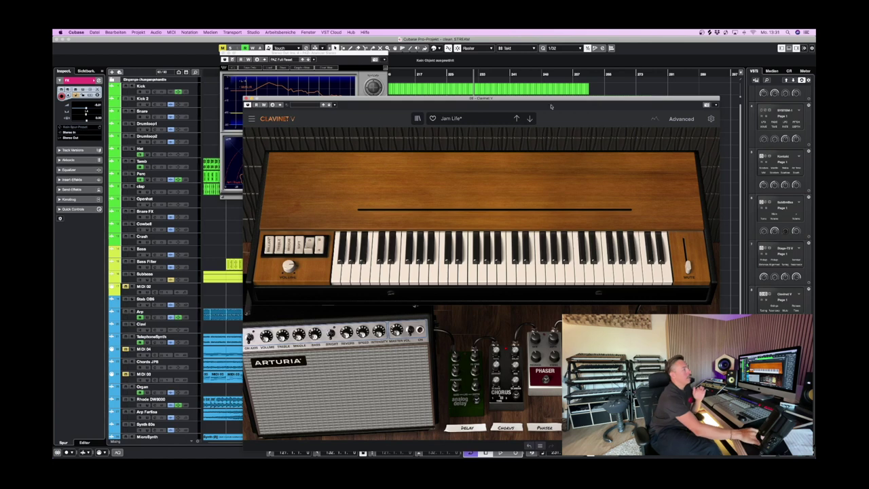
{"action": "left_click", "coordinate": [247, 100]}
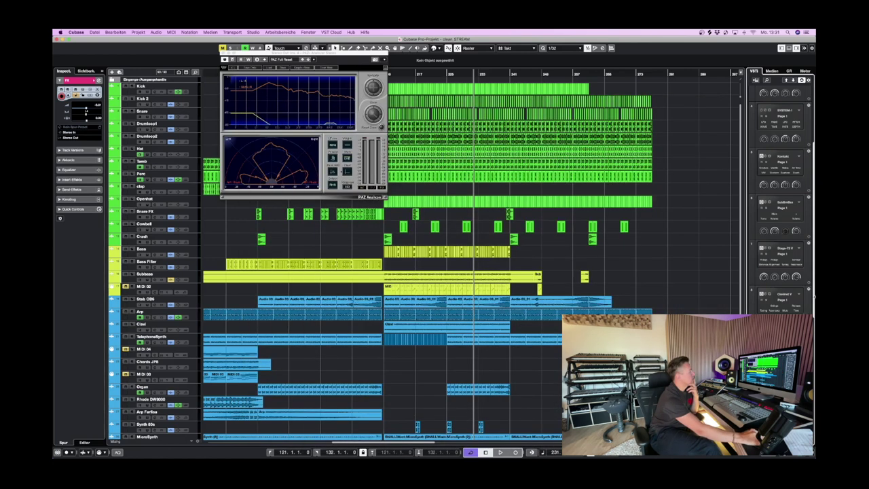
- Open the Solina V, route the MIDI 04 track's output to Solina V2, and close the instrument window
{"action": "scroll", "coordinate": [808, 299], "scroll_direction": "down", "scroll_amount": 5}
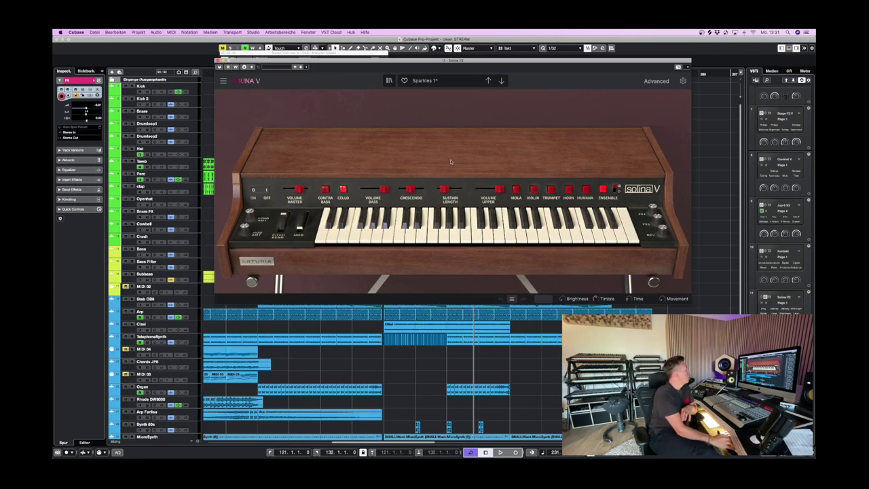
{"action": "scroll", "coordinate": [201, 299], "scroll_direction": "down", "scroll_amount": 6}
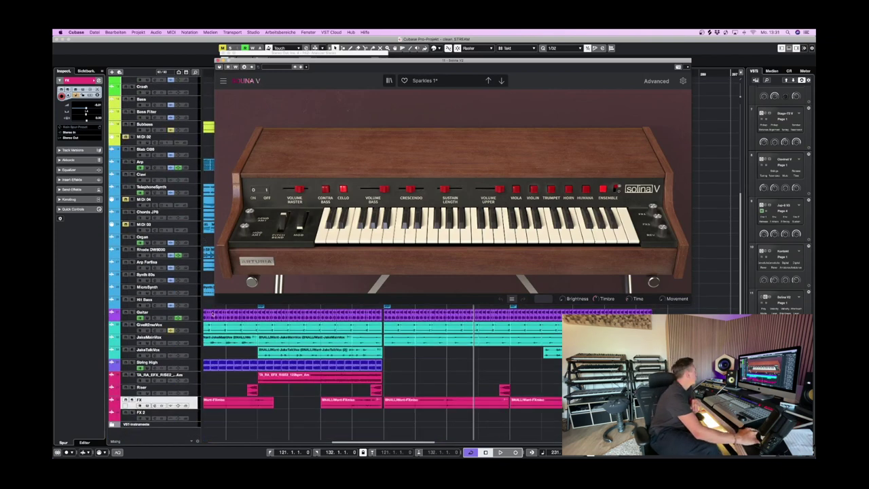
{"action": "scroll", "coordinate": [200, 312], "scroll_direction": "up", "scroll_amount": 8}
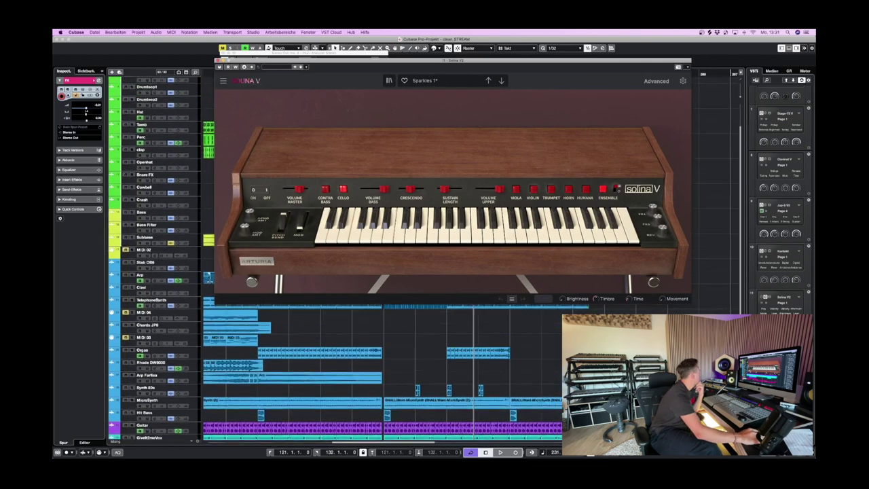
{"action": "left_click", "coordinate": [195, 354]}
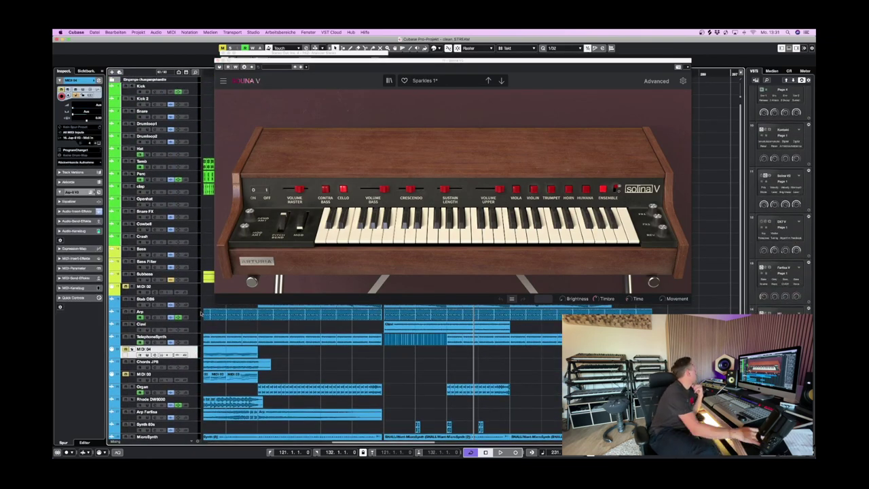
{"action": "left_click", "coordinate": [80, 137]}
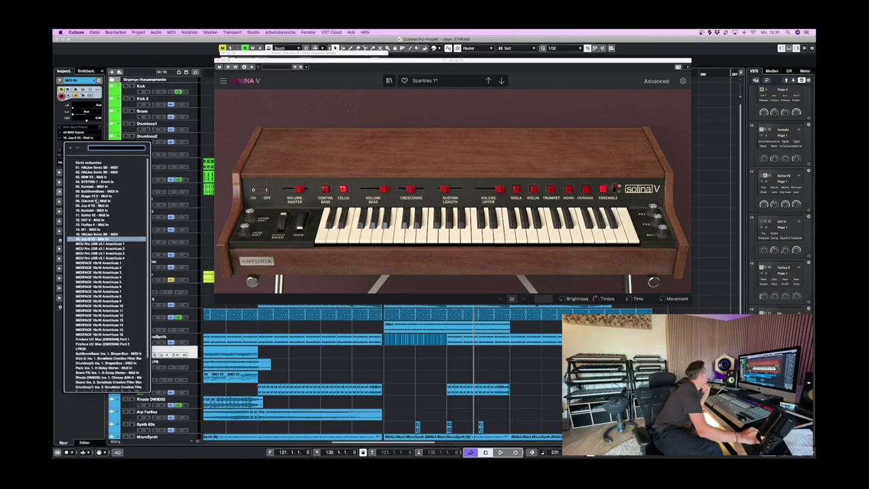
{"action": "left_click", "coordinate": [99, 214]}
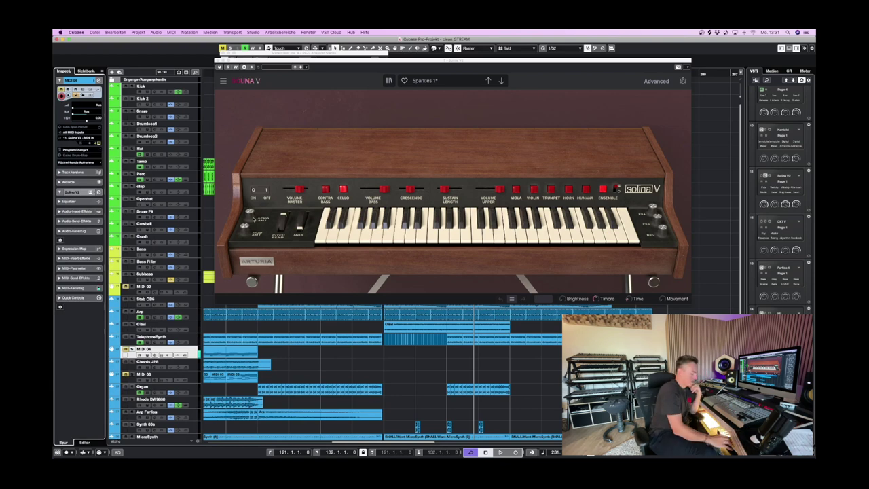
{"action": "left_click", "coordinate": [219, 67]}
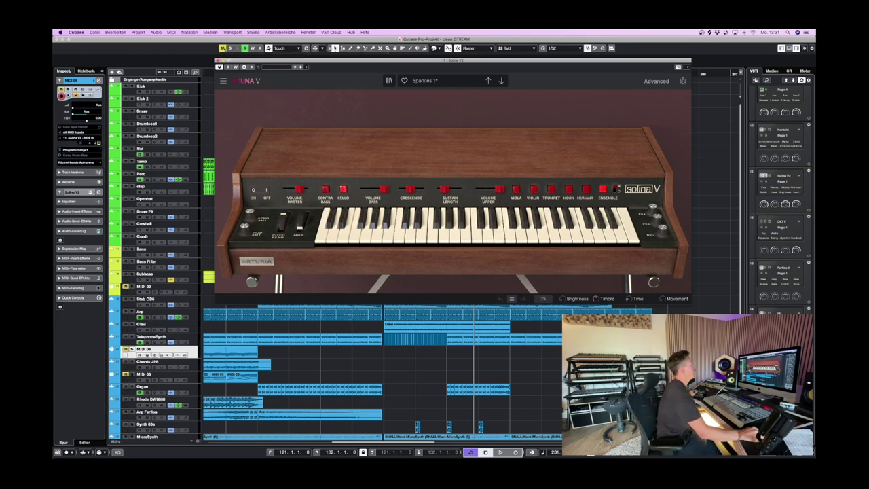
{"action": "left_click", "coordinate": [289, 78]}
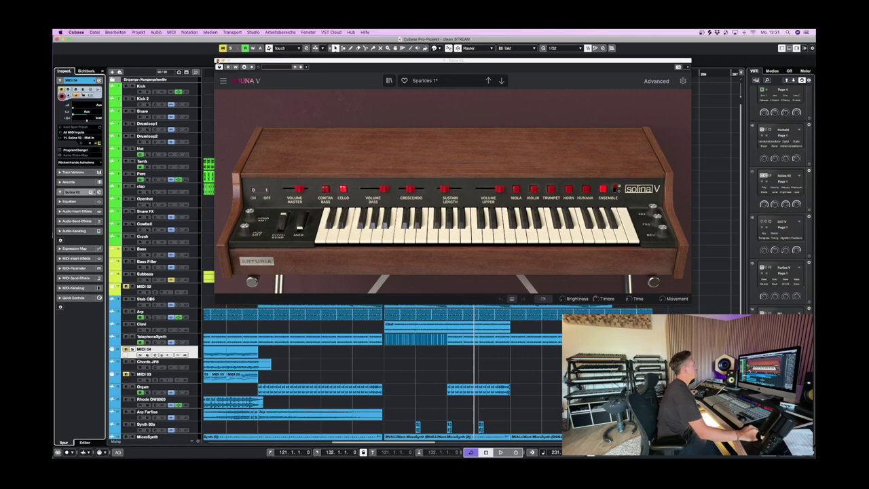
{"action": "left_click", "coordinate": [219, 62]}
- Play the Arp Farfisa track soloed from about bar 170 to bar 178, briefly checking the MixConsole
{"action": "scroll", "coordinate": [430, 280], "scroll_direction": "left", "scroll_amount": 2}
{"action": "scroll", "coordinate": [431, 279], "scroll_direction": "down", "scroll_amount": 5}
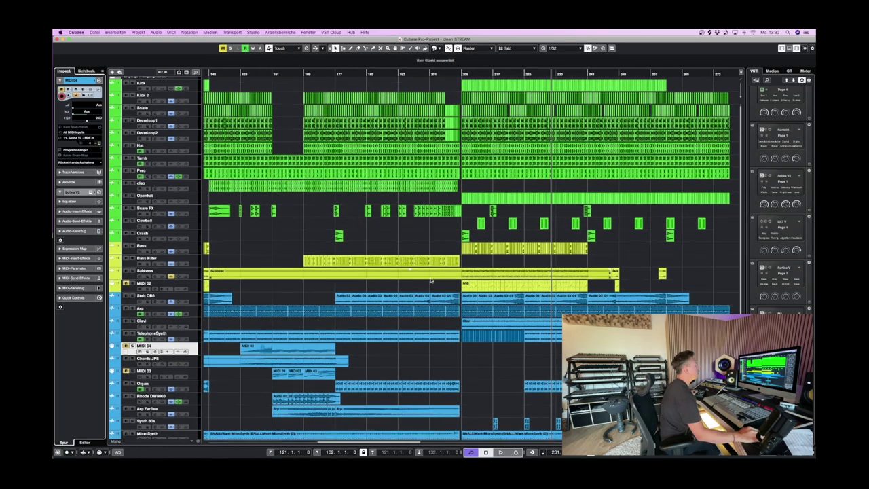
{"action": "left_click", "coordinate": [311, 74]}
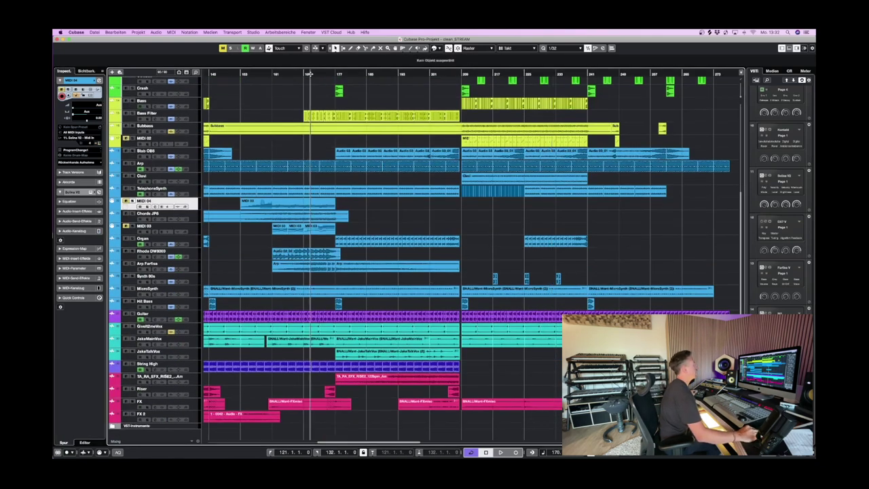
{"action": "key", "text": "space"}
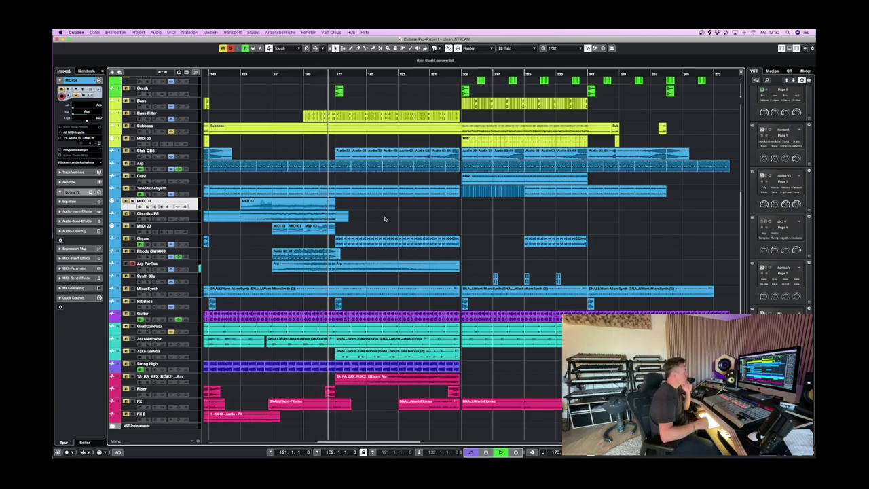
{"action": "key", "text": "space"}
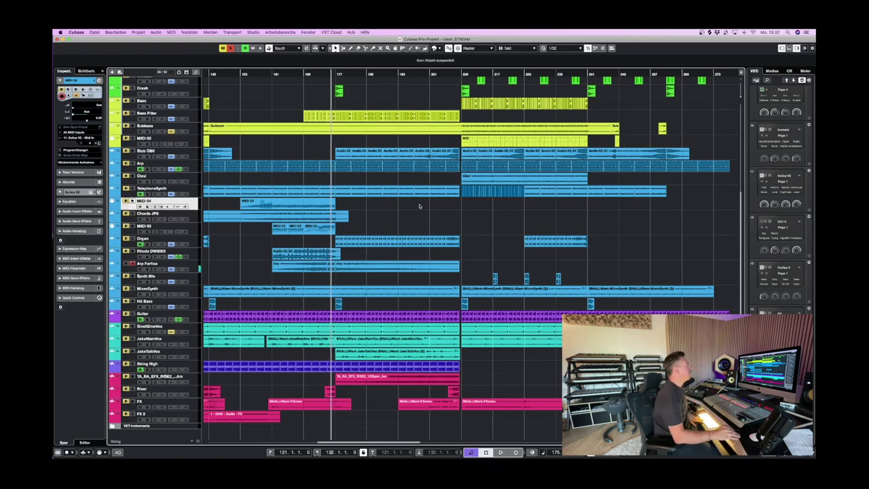
{"action": "key", "text": "space"}
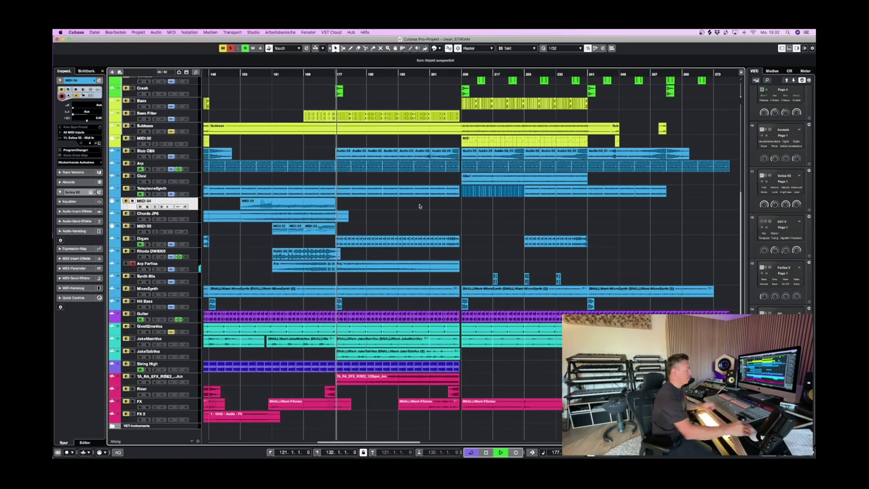
{"action": "key", "text": "F3"}
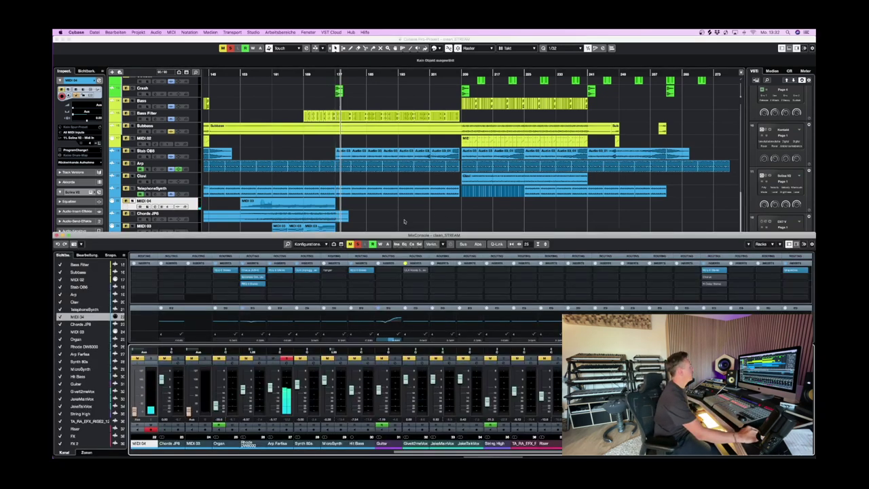
{"action": "key", "text": "F3"}
- Open the Solina V from the MIDI 04 track, solo that track, and close the instrument window
{"action": "left_click", "coordinate": [100, 147]}
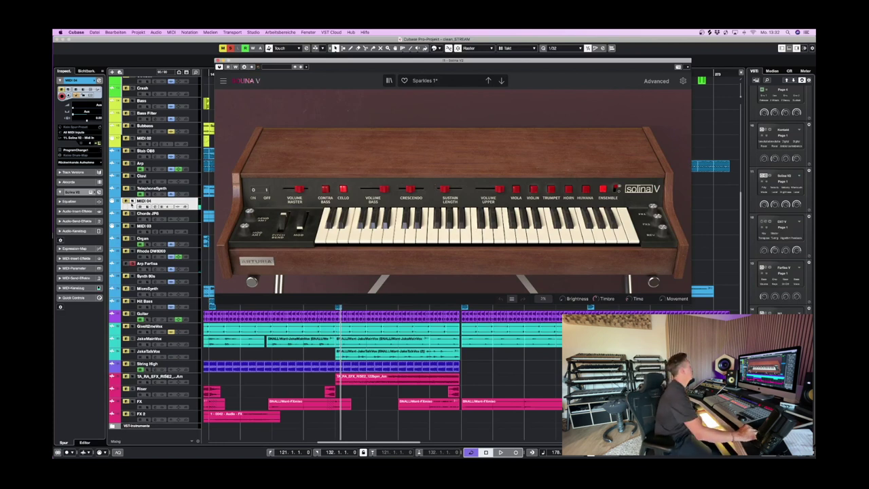
{"action": "left_click", "coordinate": [126, 201]}
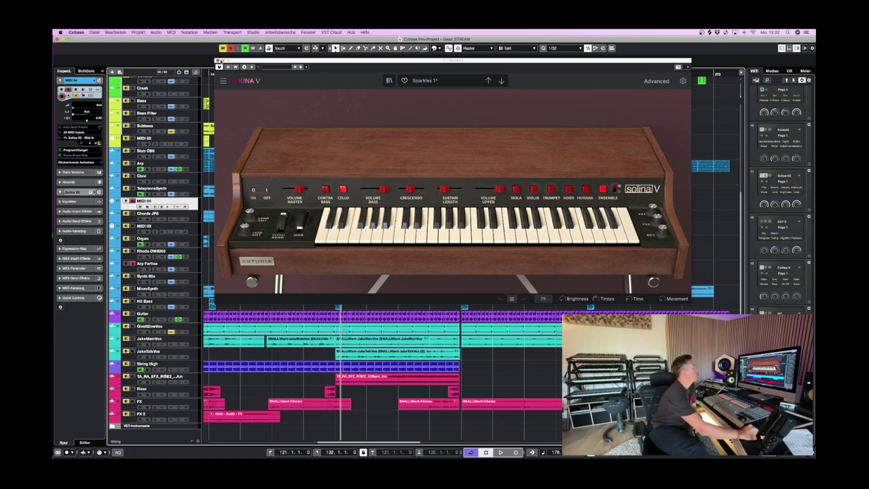
{"action": "left_click", "coordinate": [218, 60]}
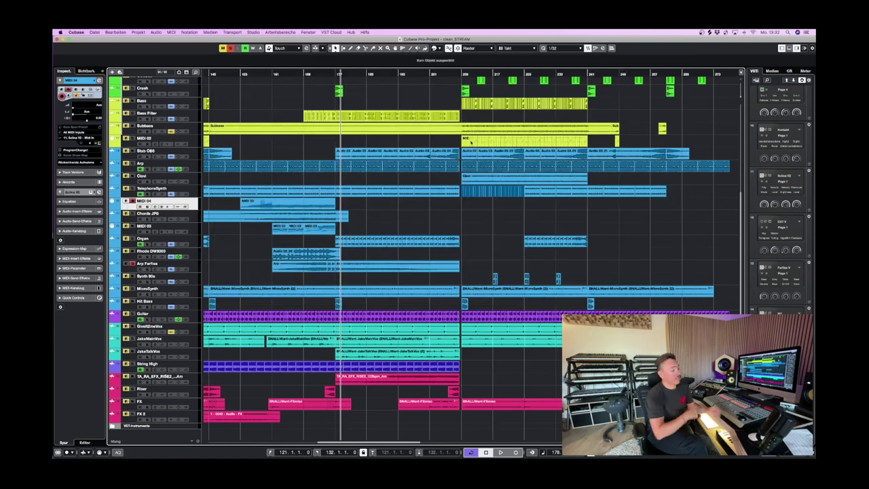
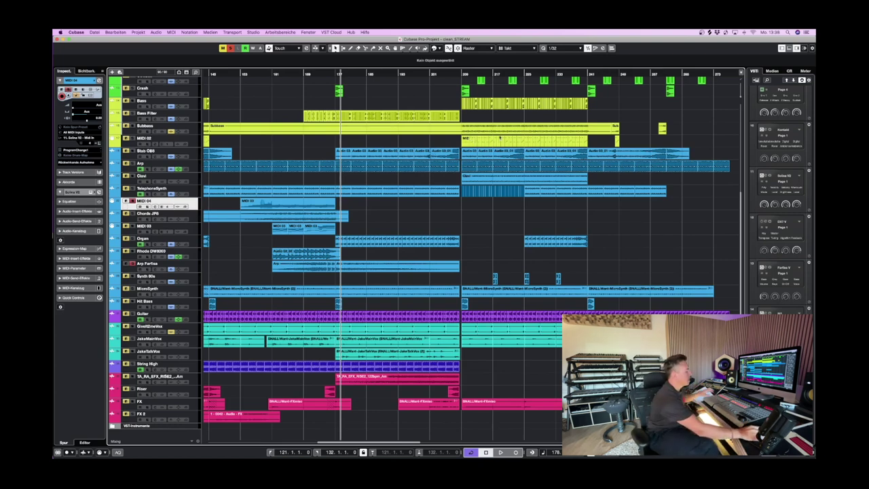
- Show the drum channels in the MixConsole, view the REQ 6 equalizer on the Snare channel, and close it
{"action": "key", "text": "F3"}
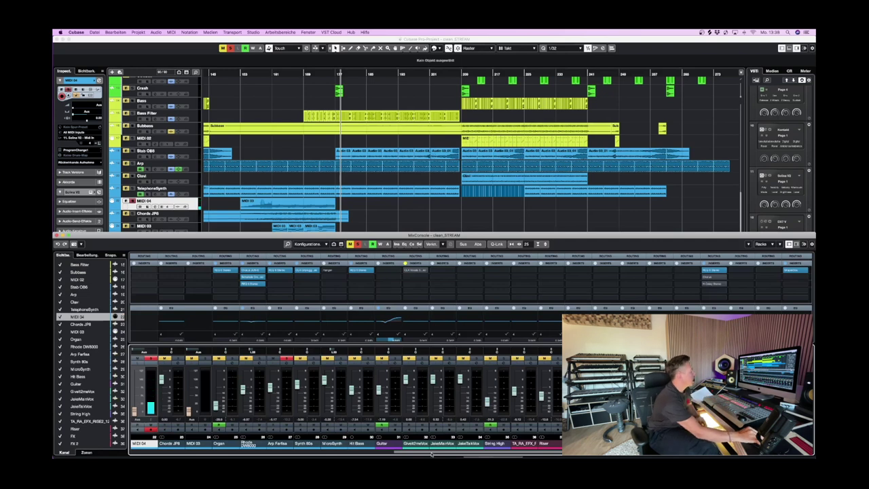
{"action": "scroll", "coordinate": [346, 401], "scroll_direction": "left", "scroll_amount": 5}
{"action": "scroll", "coordinate": [243, 440], "scroll_direction": "left", "scroll_amount": 3}
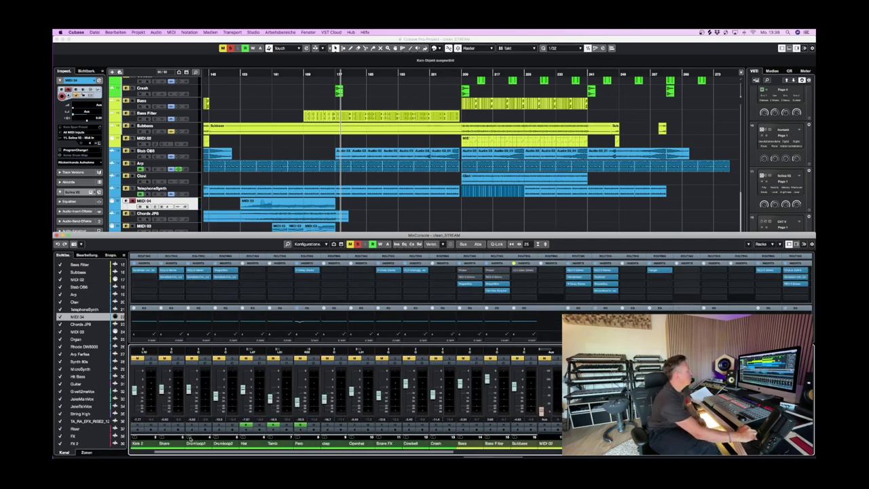
{"action": "left_click", "coordinate": [169, 269]}
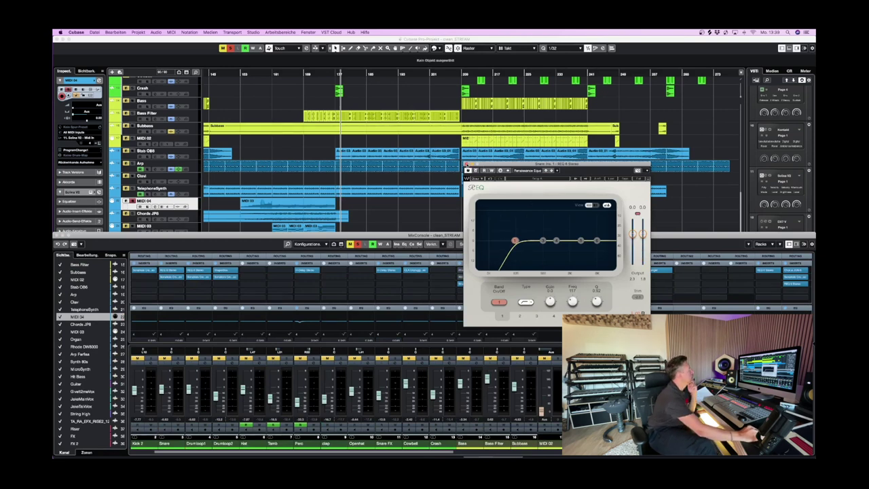
{"action": "left_click", "coordinate": [468, 170]}
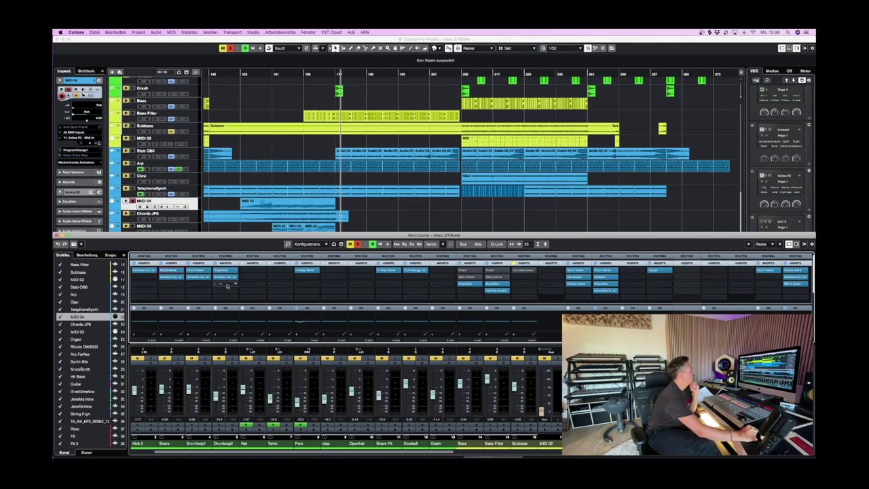
- Insert CLA Drums Stereo in the third insert slot of the Drumloop2 channel and move its window clear of the mixer
{"action": "left_click", "coordinate": [228, 285]}
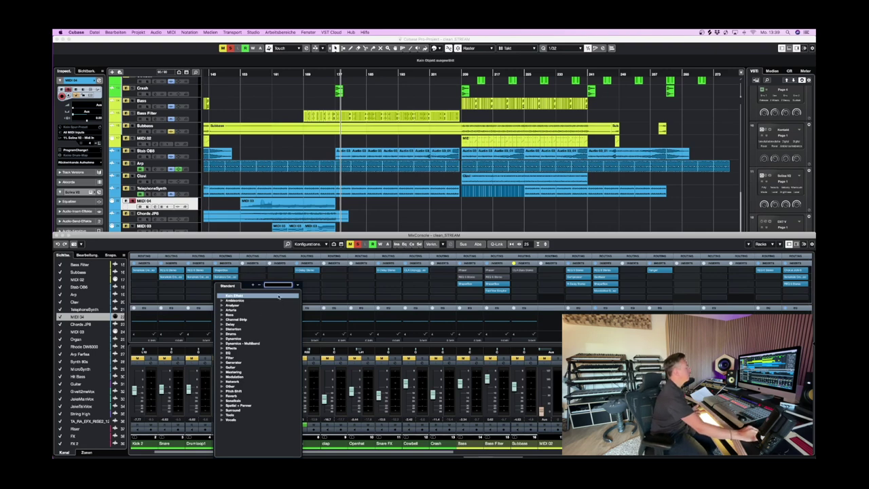
{"action": "type", "text": "cla"}
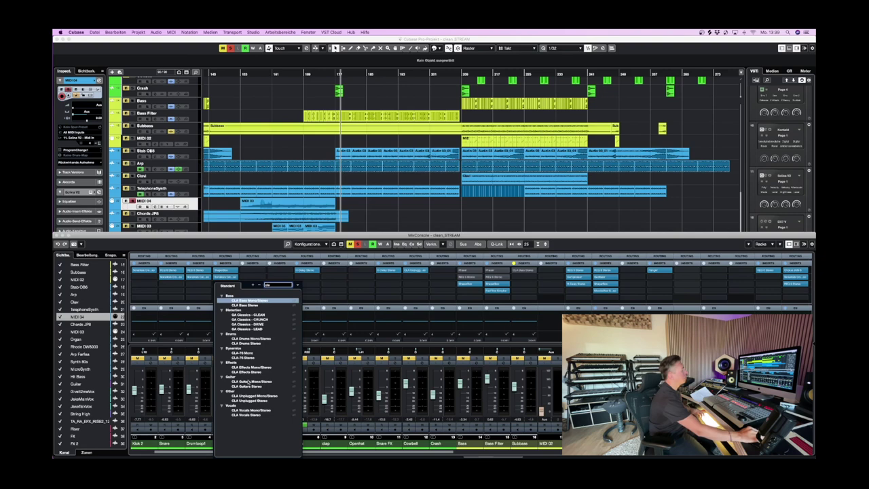
{"action": "left_click", "coordinate": [249, 343]}
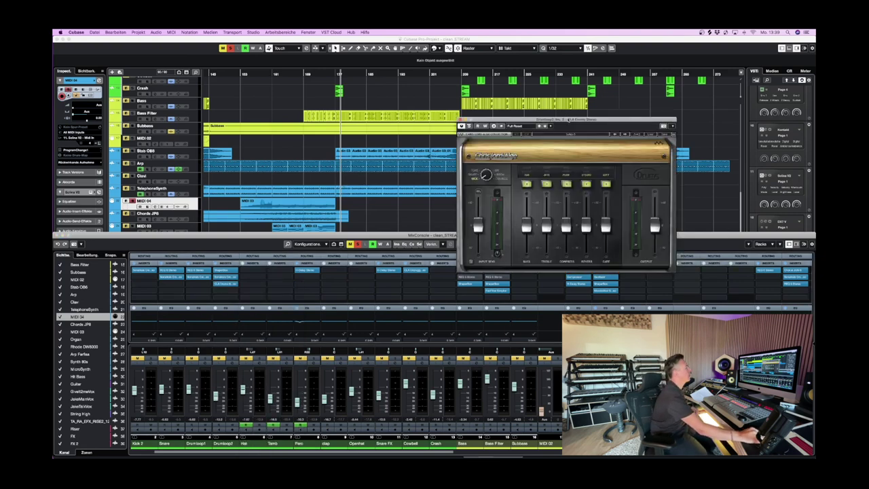
{"action": "left_click_drag", "start_coordinate": [570, 119], "coordinate": [550, 112]}
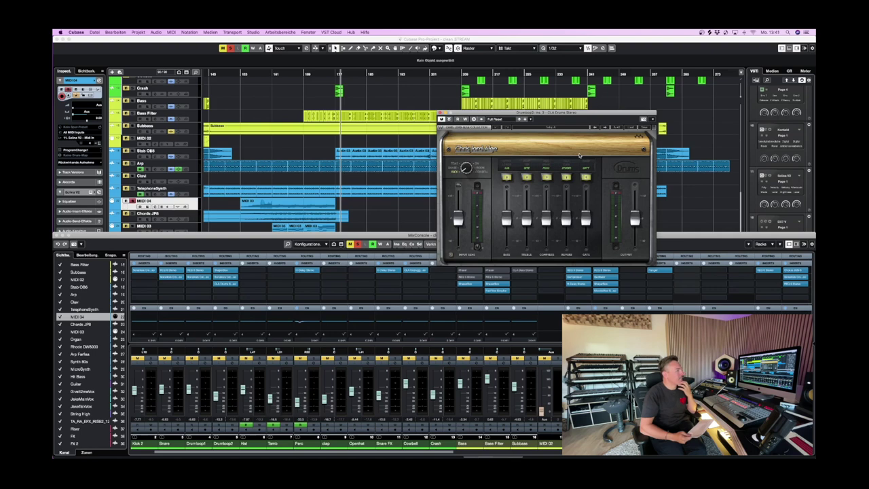
{"action": "left_click", "coordinate": [679, 277]}
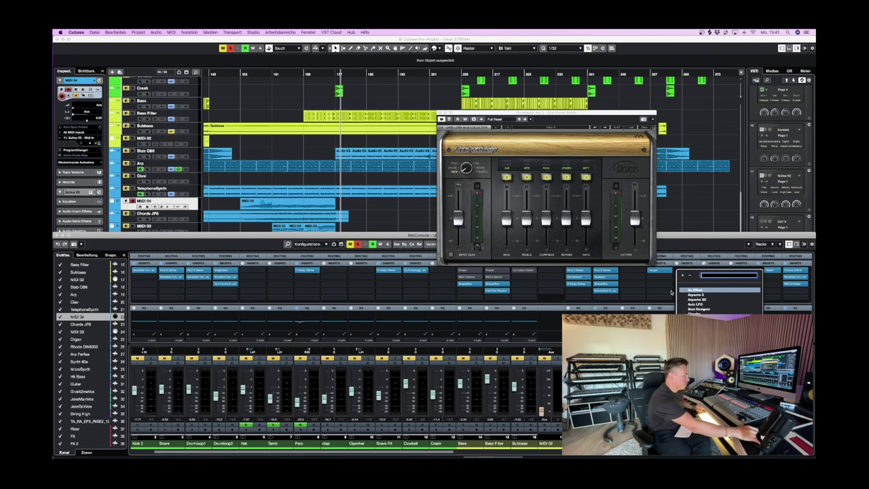
{"action": "type", "text": "f"}
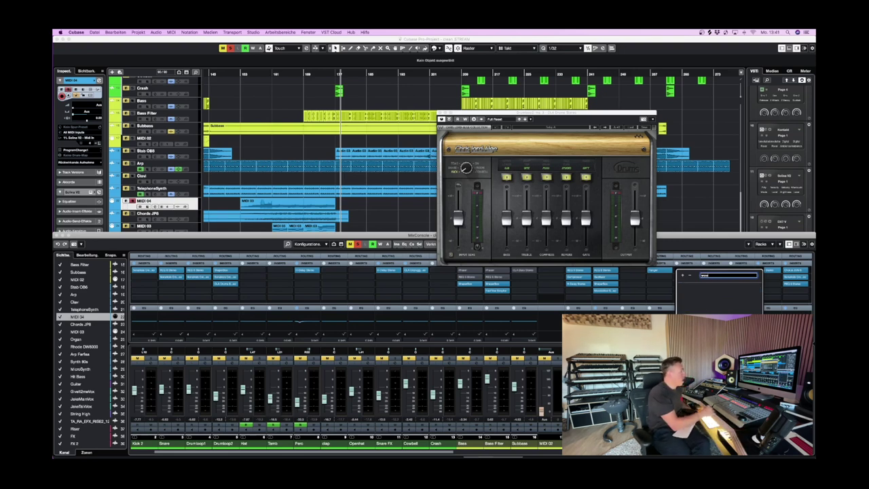
{"action": "key", "text": "BackSpace"}
{"action": "key", "text": "BackSpace"}
{"action": "key", "text": "BackSpace"}
{"action": "key", "text": "BackSpace"}
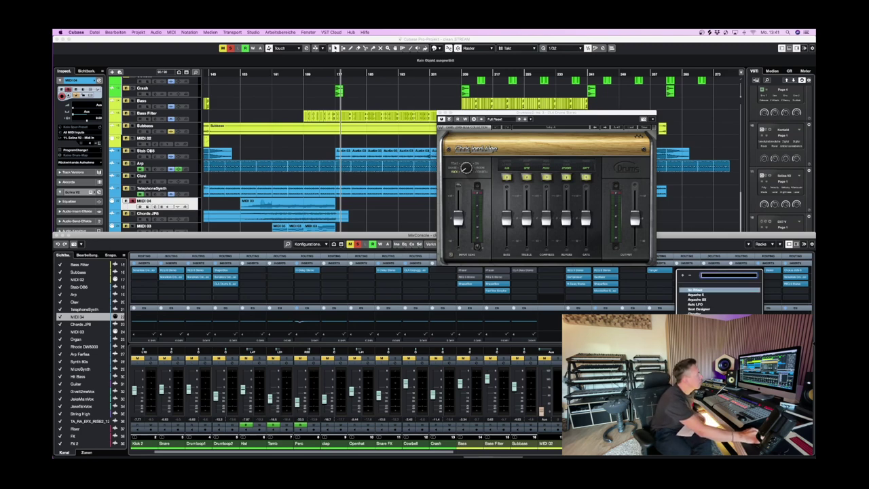
{"action": "key", "text": "super+alt+e"}
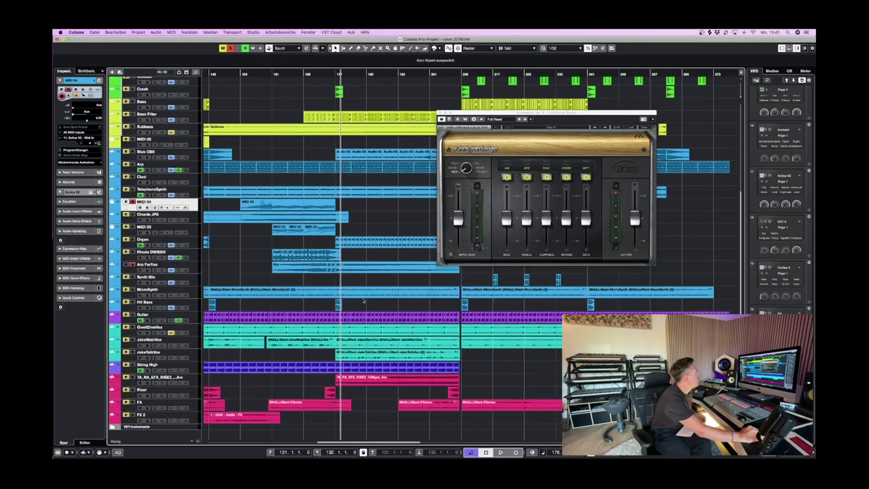
{"action": "key", "text": "super+alt+e"}
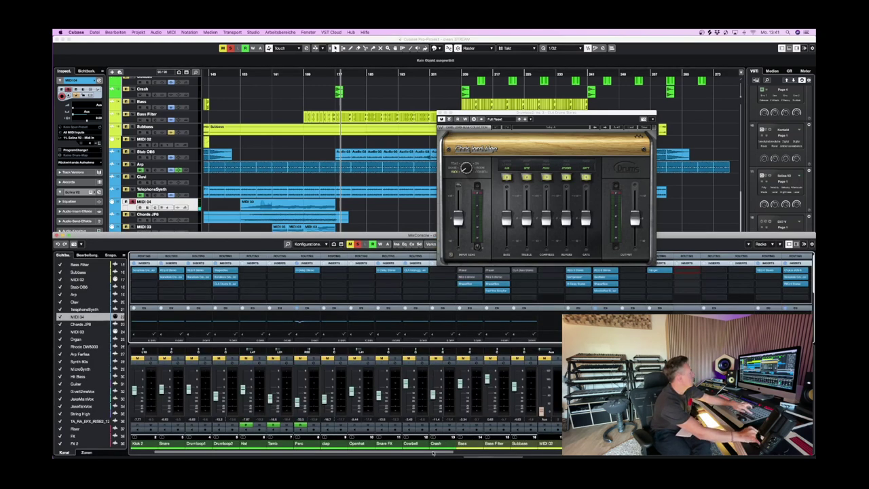
- Find the WOW2 filter plug-in and insert it on the clap channel
{"action": "left_click", "coordinate": [340, 277]}
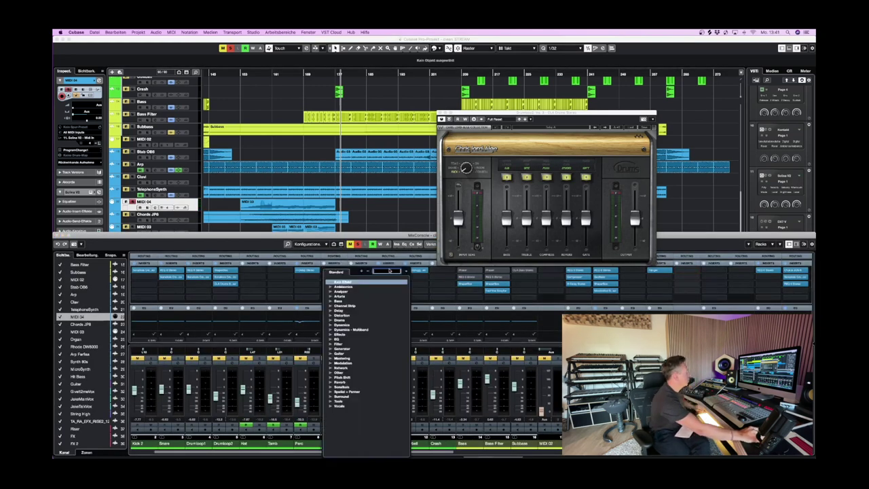
{"action": "type", "text": "waves"}
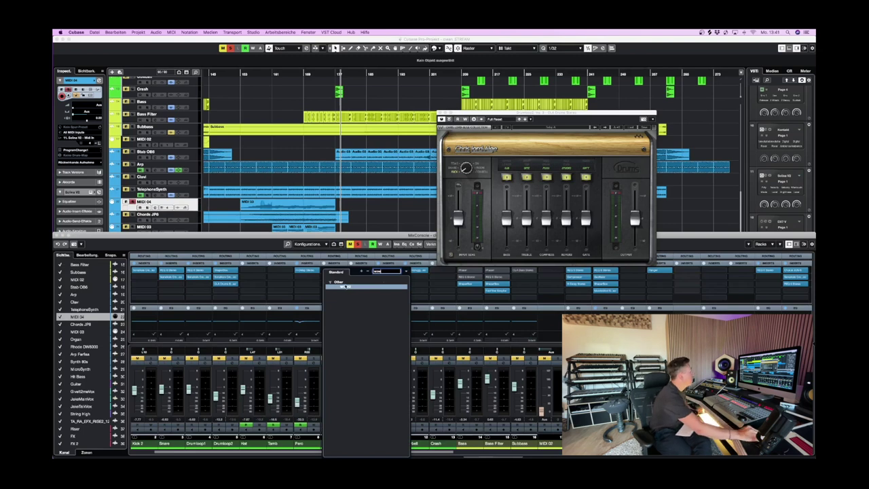
{"action": "left_click", "coordinate": [347, 286]}
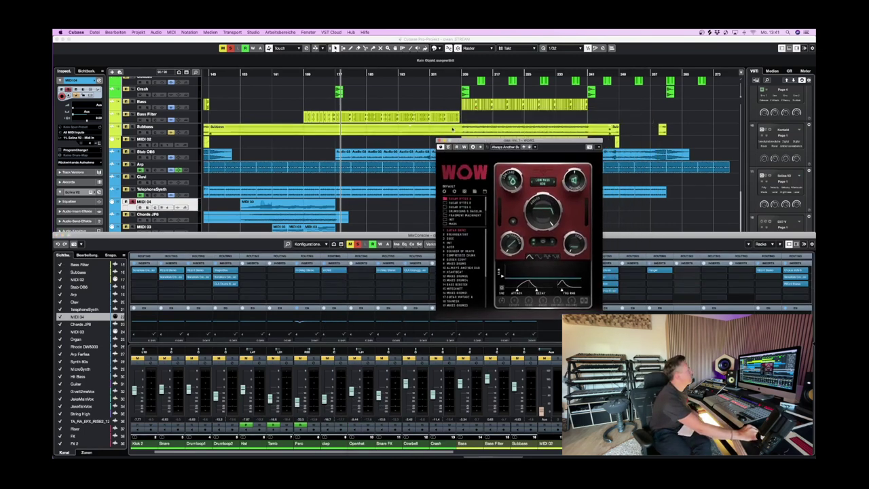
- Return to the arrangement, play the Arp track soloed from about bar 175, and select that track
{"action": "key", "text": "super+alt+e"}
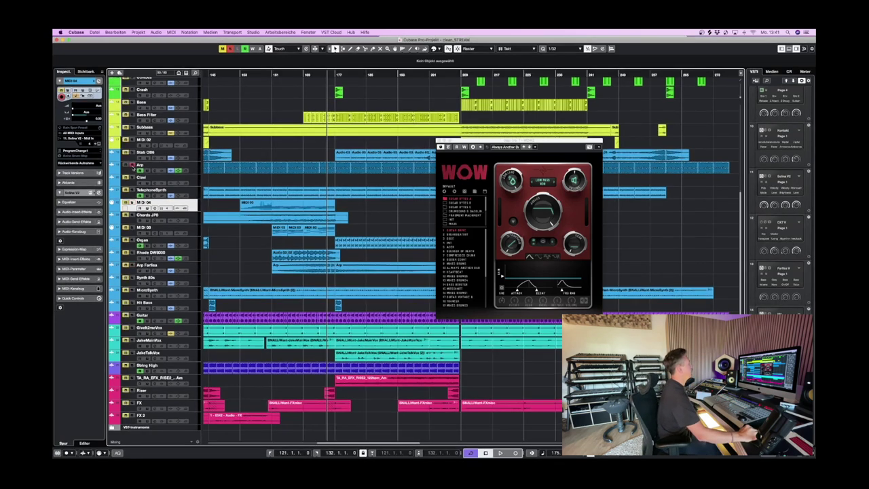
{"action": "key", "text": "space"}
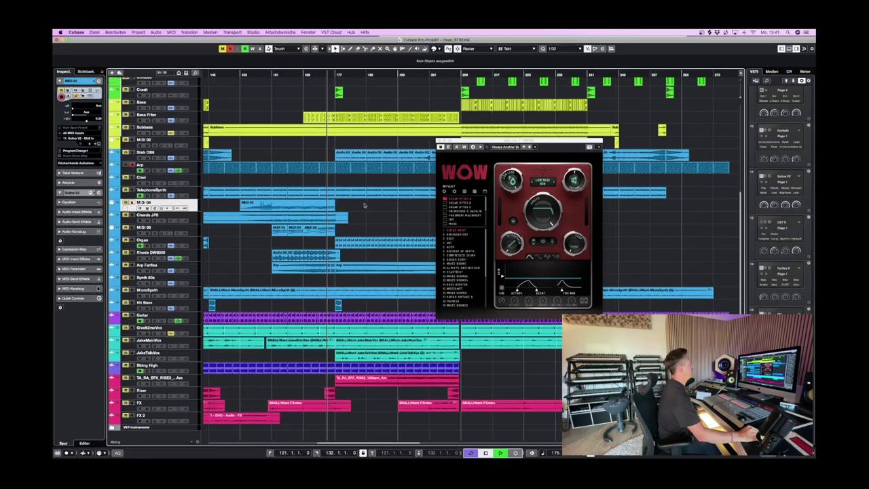
{"action": "left_click", "coordinate": [194, 170]}
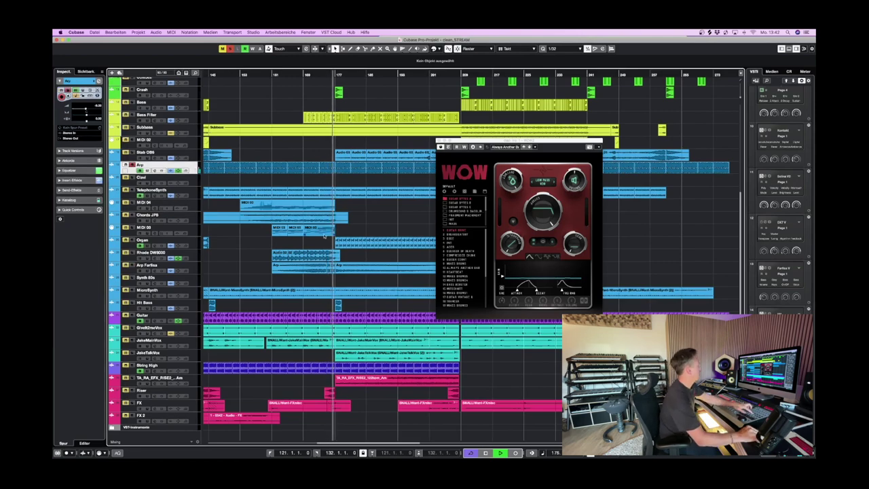
- Stop the Arp playback, solo Drumloop1, and play it from about bar 224 with the MixConsole open
{"action": "scroll", "coordinate": [133, 157], "scroll_direction": "up", "scroll_amount": 5}
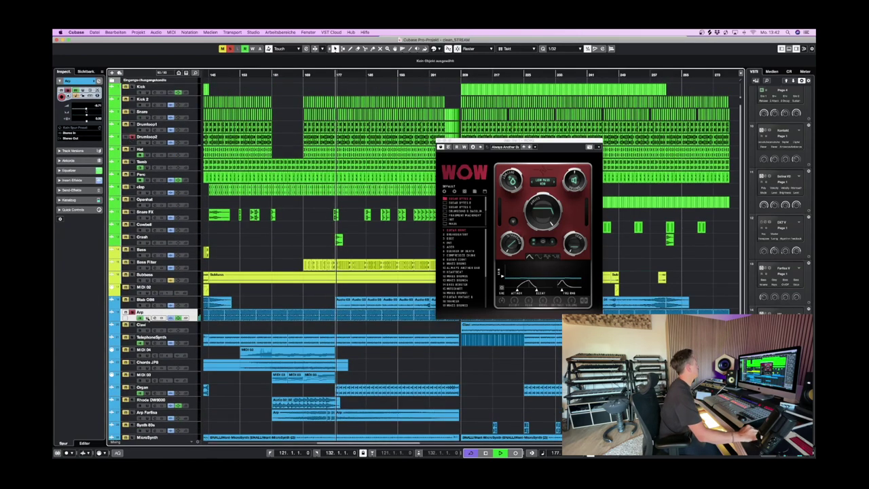
{"action": "key", "text": "space"}
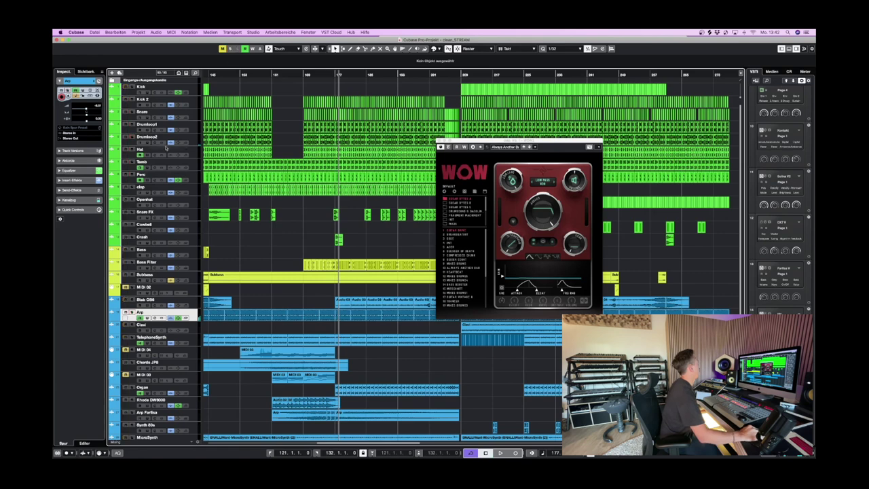
{"action": "key", "text": "space"}
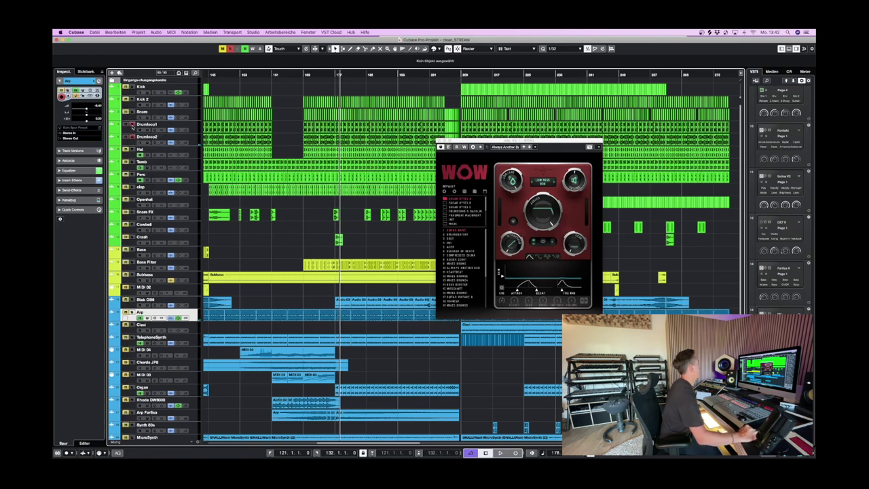
{"action": "left_click", "coordinate": [520, 74]}
{"action": "key", "text": "F3"}
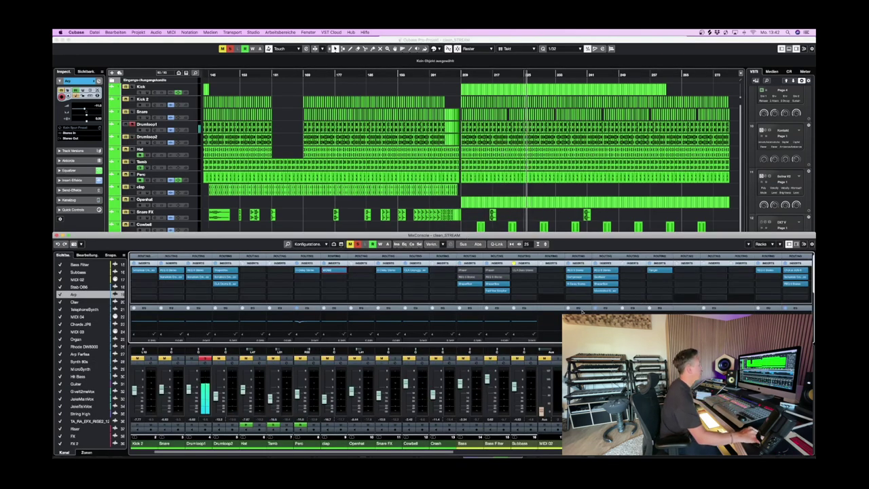
- Insert WOW2 in Drumloop1's third insert slot, audition presets including Mixed Drums, and load Bass Booster
{"action": "left_click", "coordinate": [204, 284]}
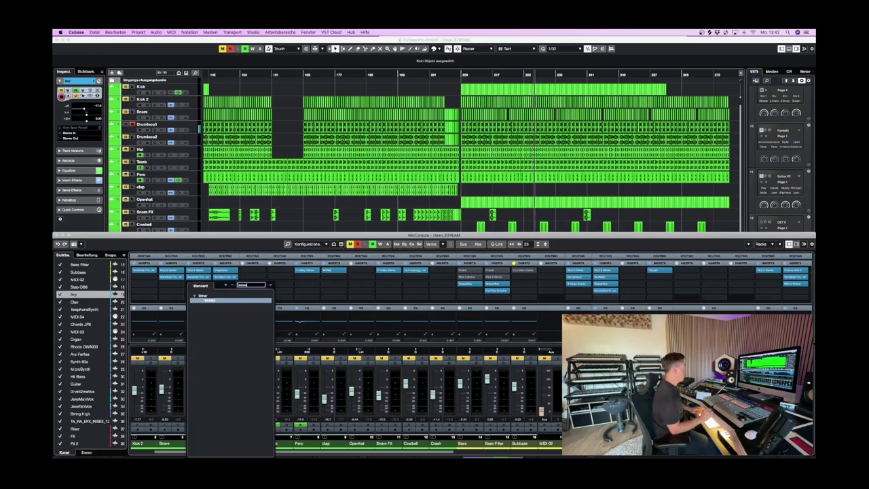
{"action": "left_click", "coordinate": [212, 300]}
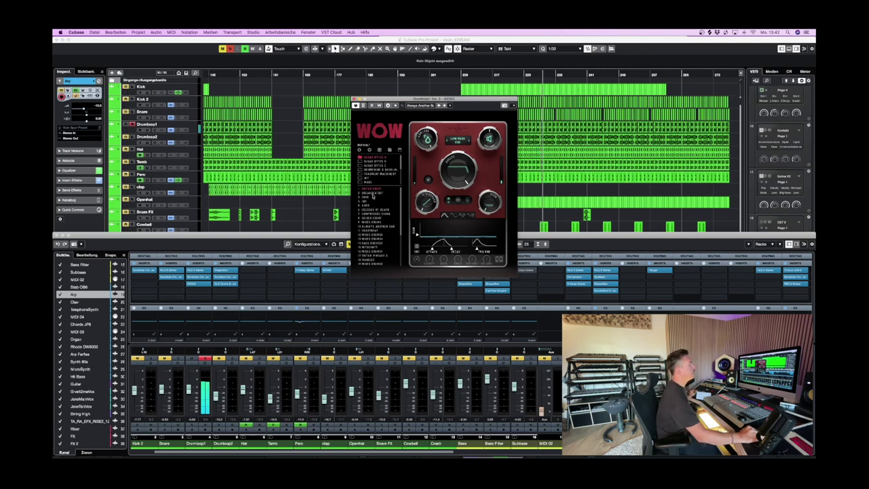
{"action": "left_click", "coordinate": [371, 199]}
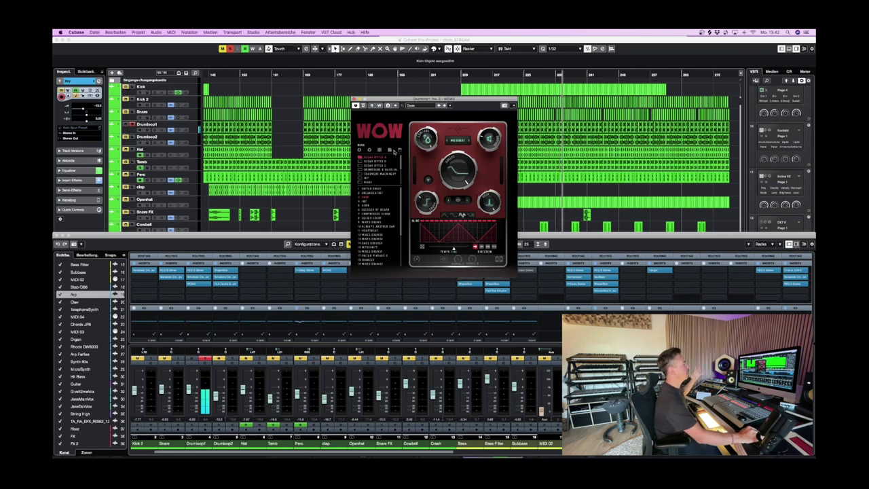
{"action": "left_click", "coordinate": [375, 231]}
{"action": "left_click", "coordinate": [377, 236]}
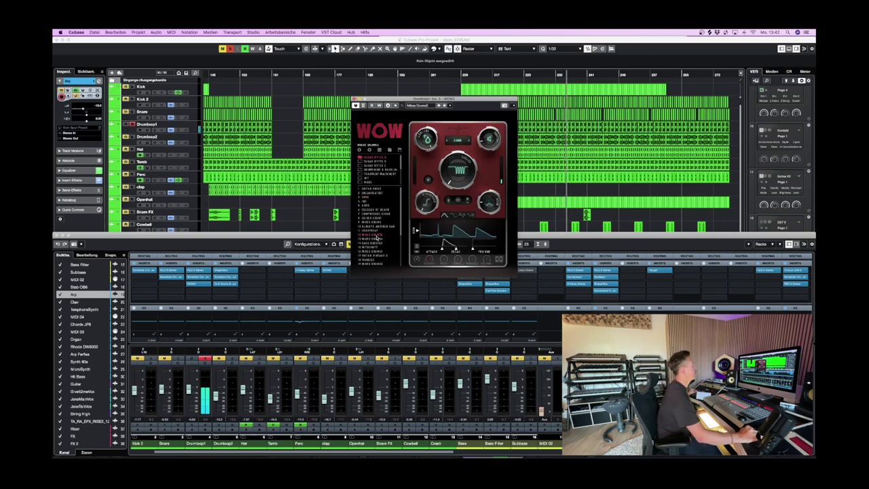
{"action": "left_click", "coordinate": [379, 242]}
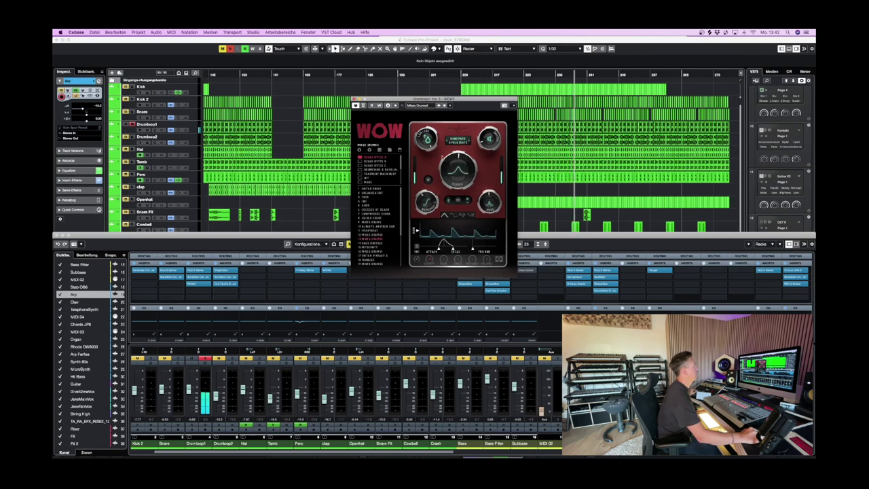
{"action": "left_click", "coordinate": [377, 243]}
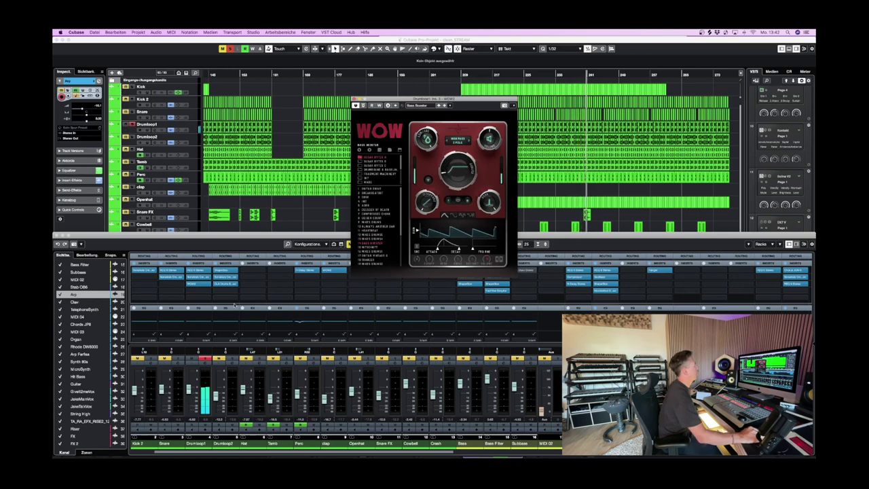
- Stop playback, hide the MixConsole, and select the Openhat track in the arrangement
{"action": "key", "text": "alt+F3"}
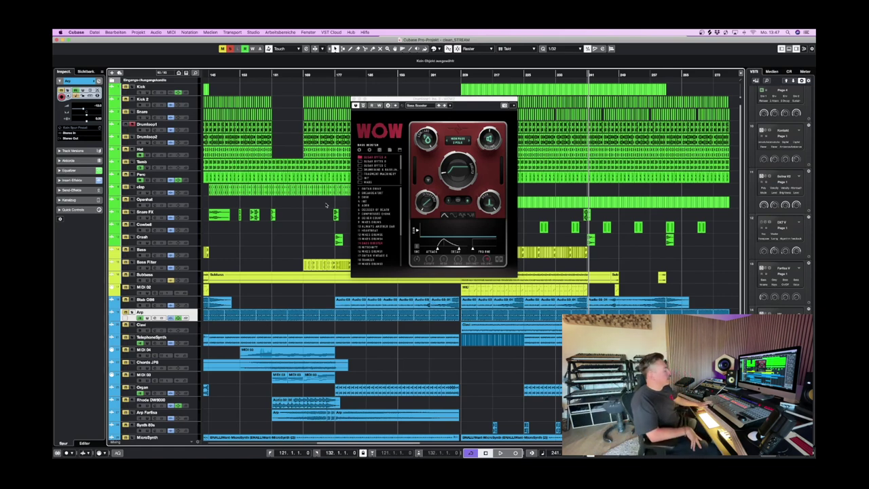
{"action": "left_click", "coordinate": [326, 206]}
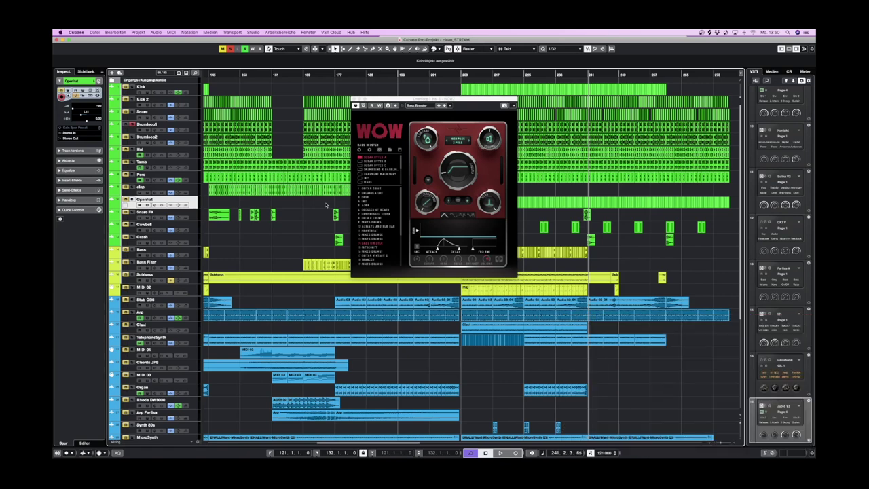
{"action": "mouse_move", "coordinate": [557, 449]}
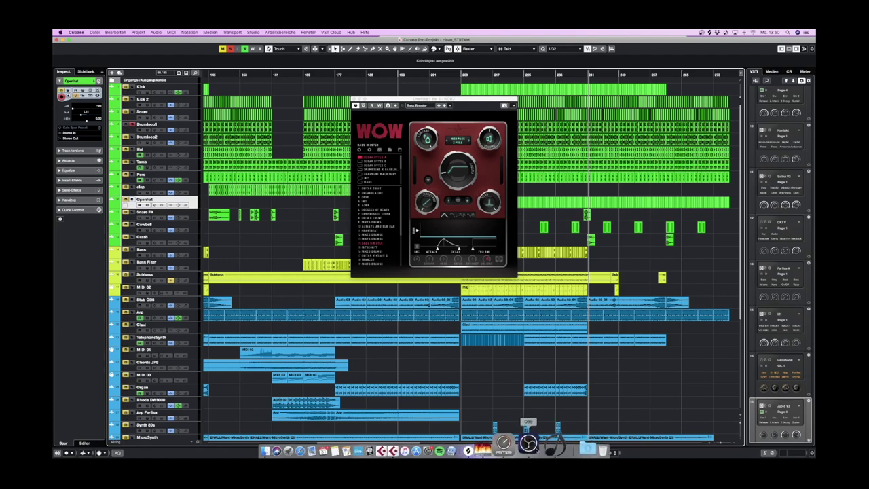